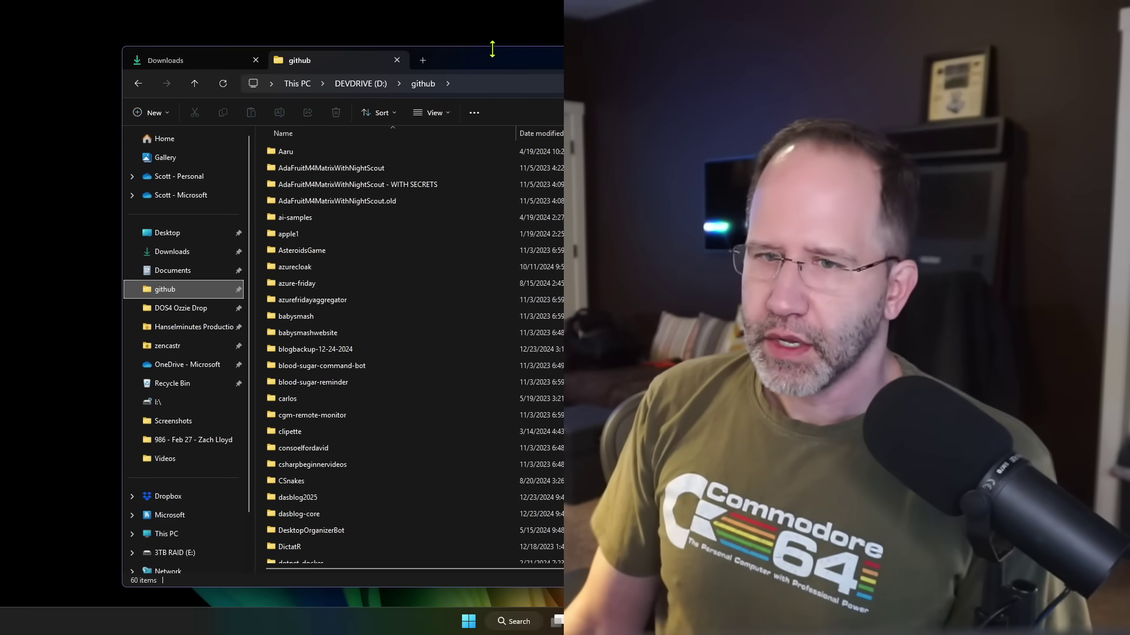
# Step: Shift the github Explorer window left, narrow its width, and widen the Date modified column
pyautogui.moveTo(494, 62); pyautogui.dragTo(426, 65)
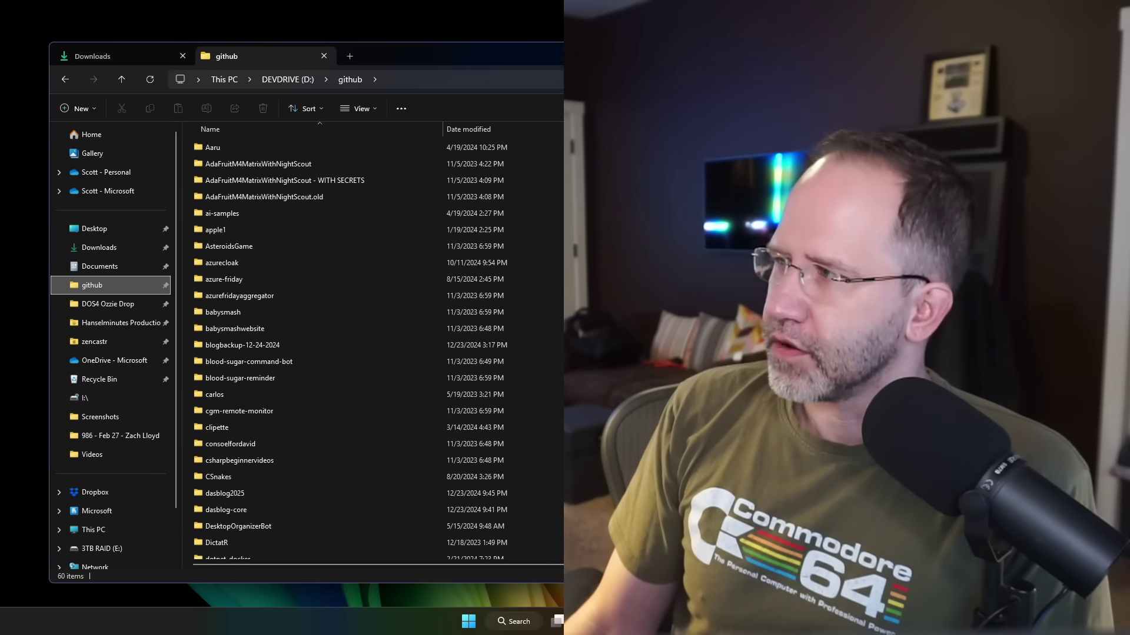
pyautogui.moveTo(571, 147); pyautogui.dragTo(520, 147)
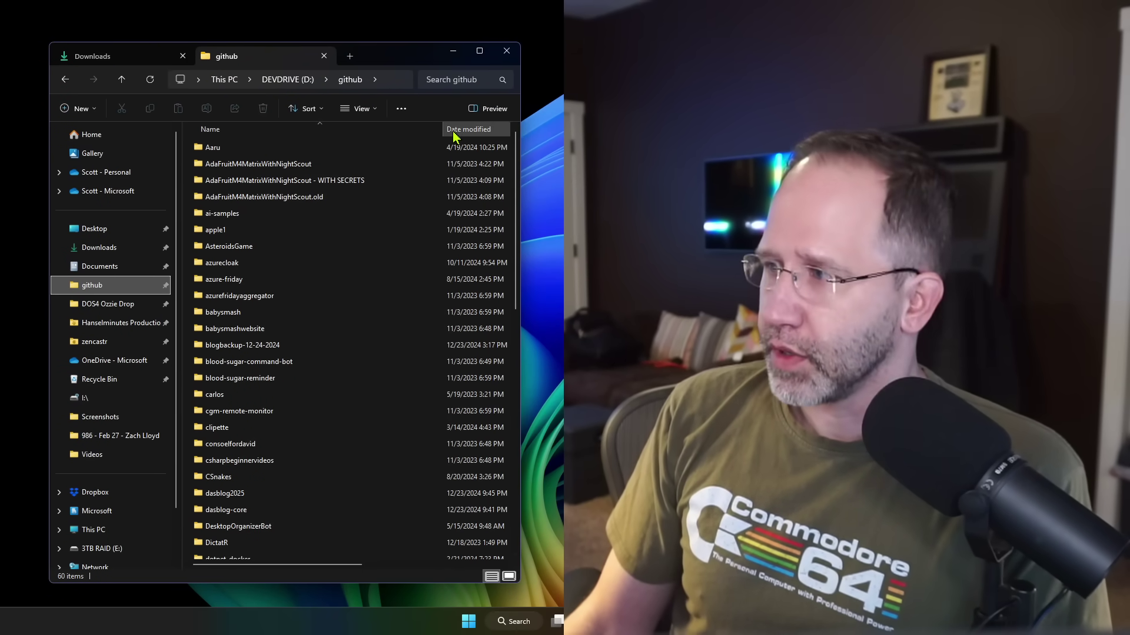
pyautogui.moveTo(444, 130); pyautogui.dragTo(373, 129)
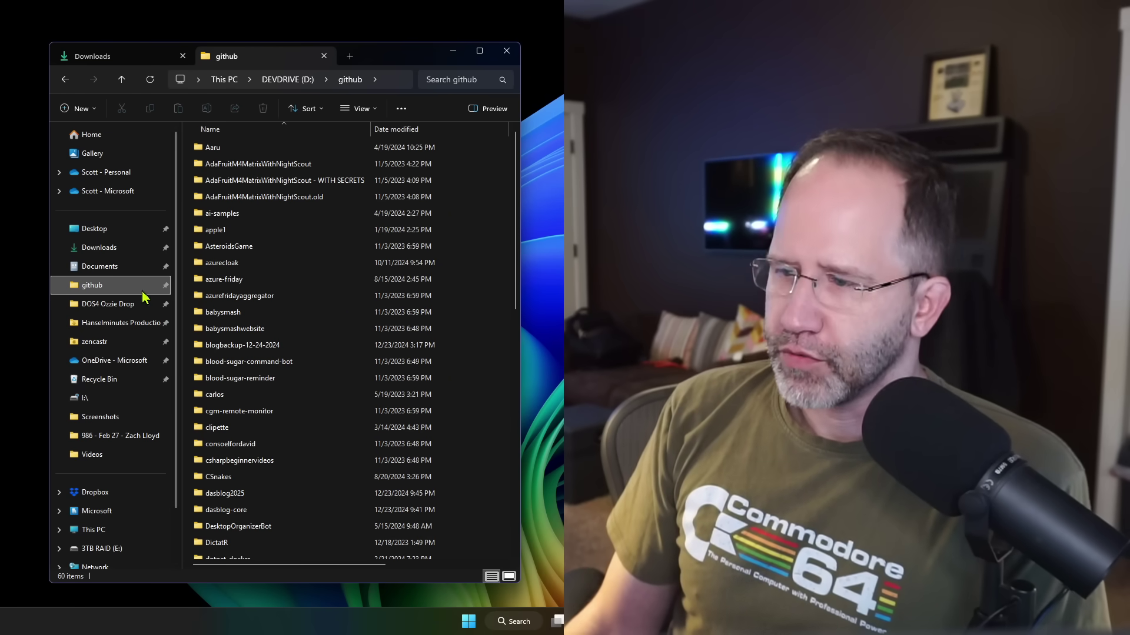
pyautogui.scroll(-1, 284, 239)
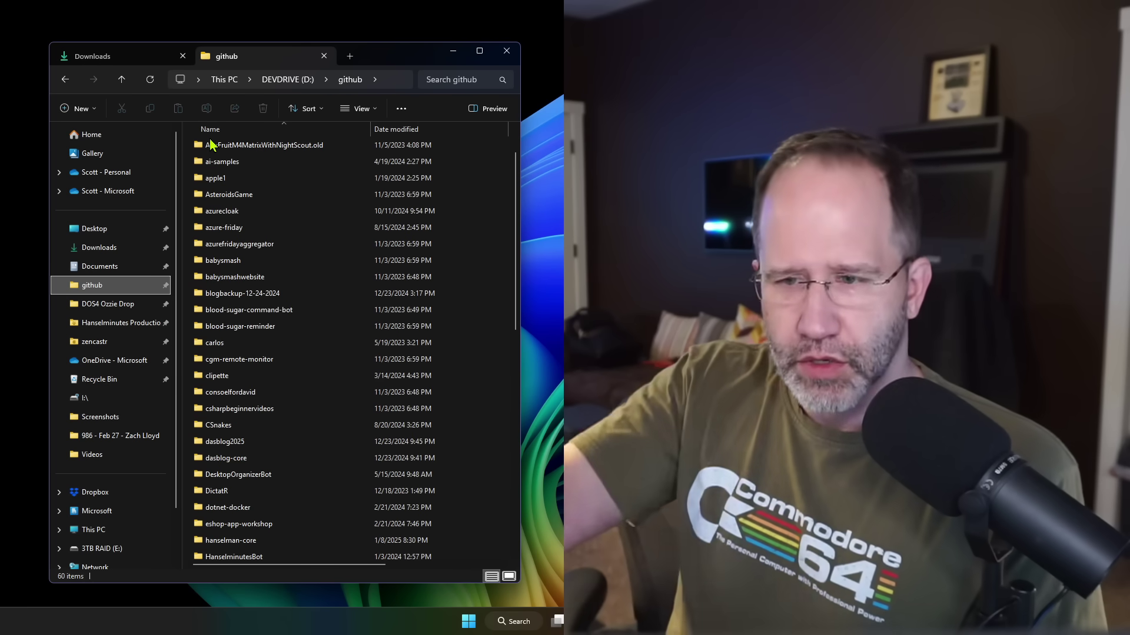
# Step: Close the Downloads tab and leave a new This PC tab open beside github
pyautogui.middleClick(122, 57)
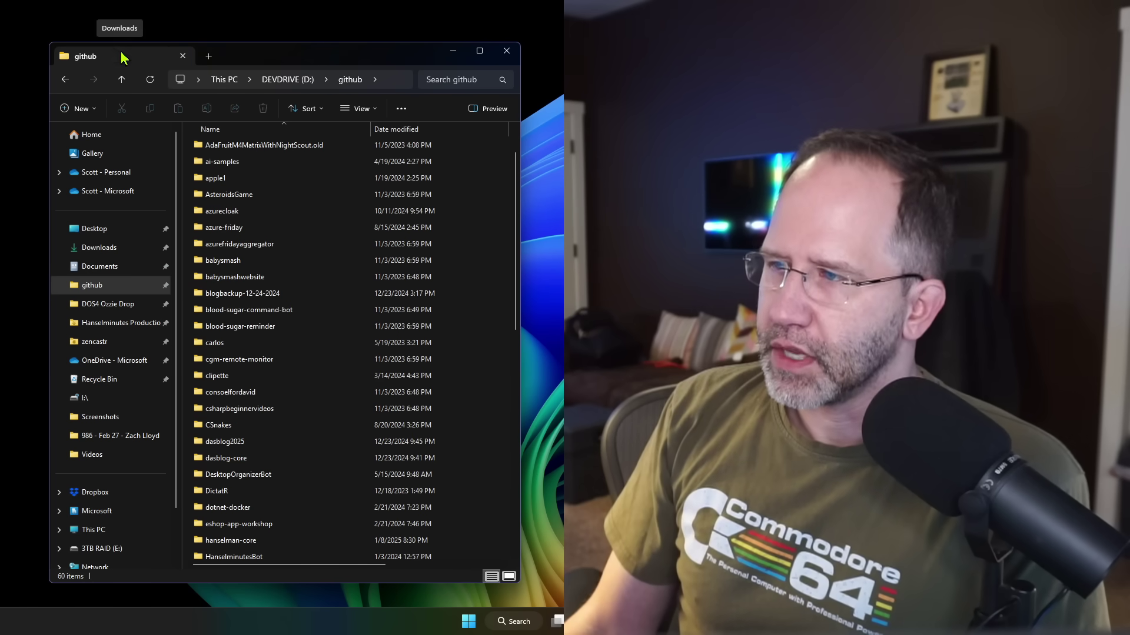
pyautogui.click(206, 61)
pyautogui.middleClick(233, 57)
pyautogui.click(208, 57)
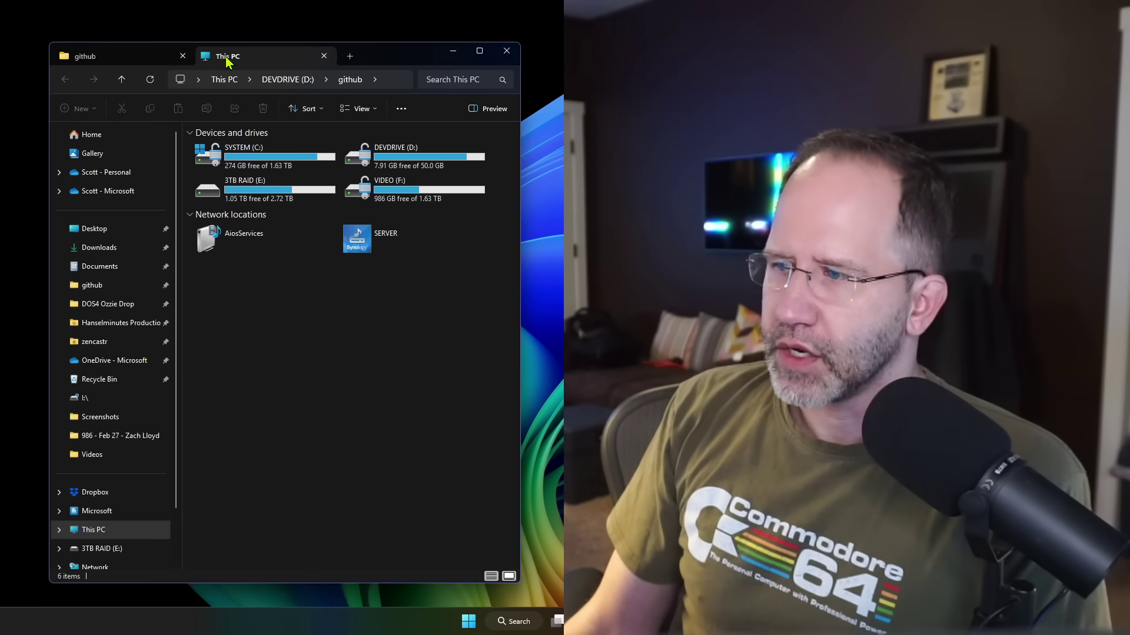
pyautogui.middleClick(227, 59)
pyautogui.click(209, 57)
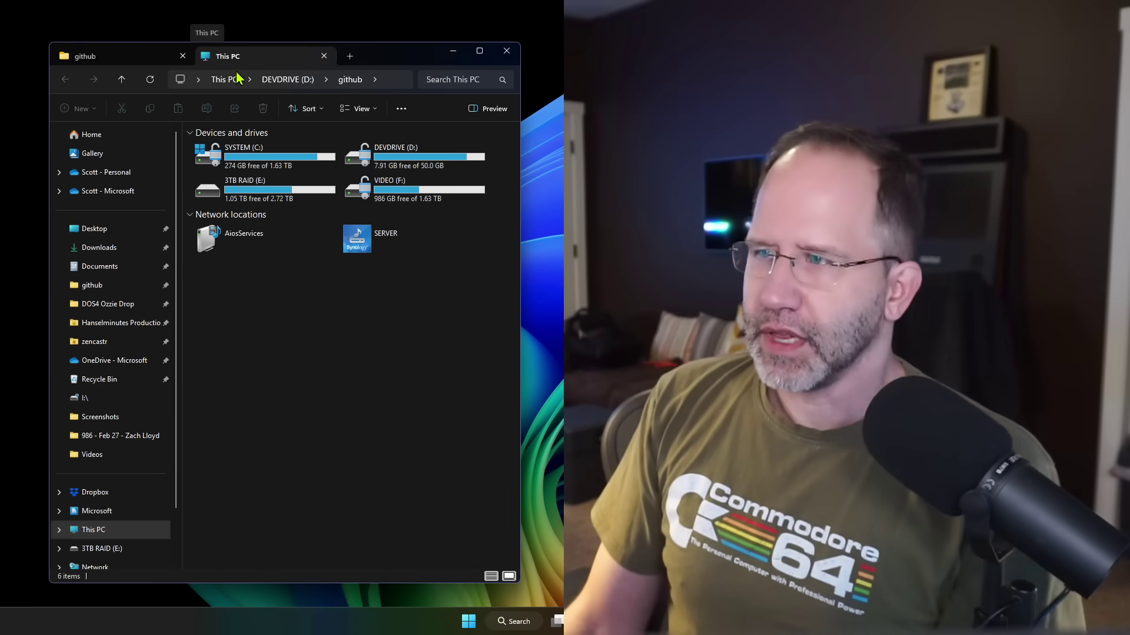
# Step: Browse the View and See more menus, then open and close Folder Options
pyautogui.click(370, 112)
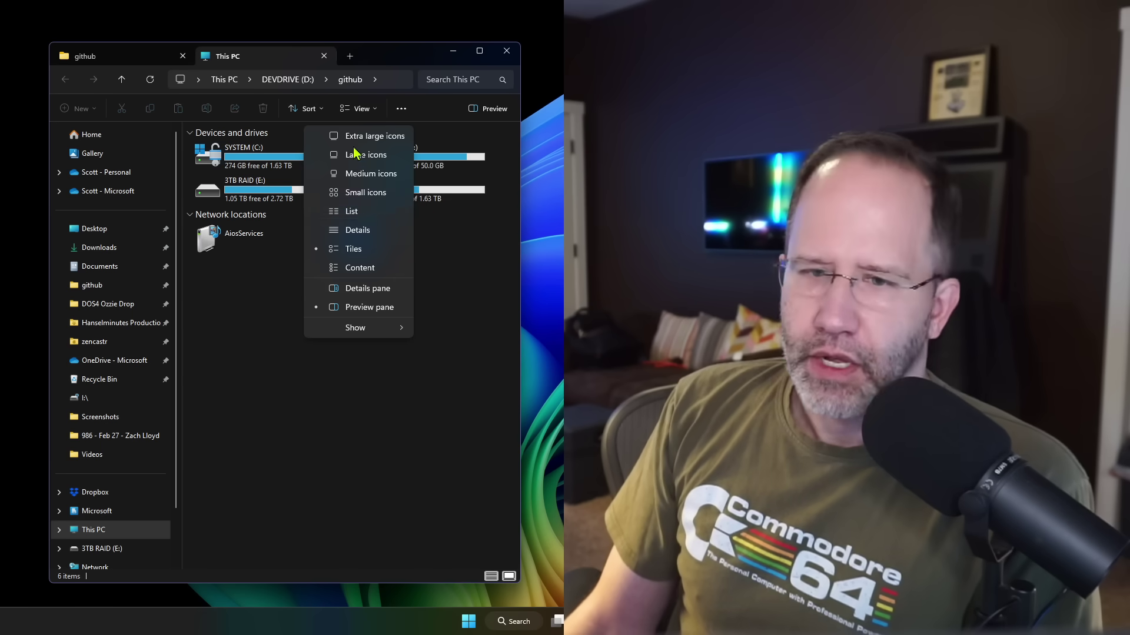
pyautogui.moveTo(360, 336)
pyautogui.click(402, 109)
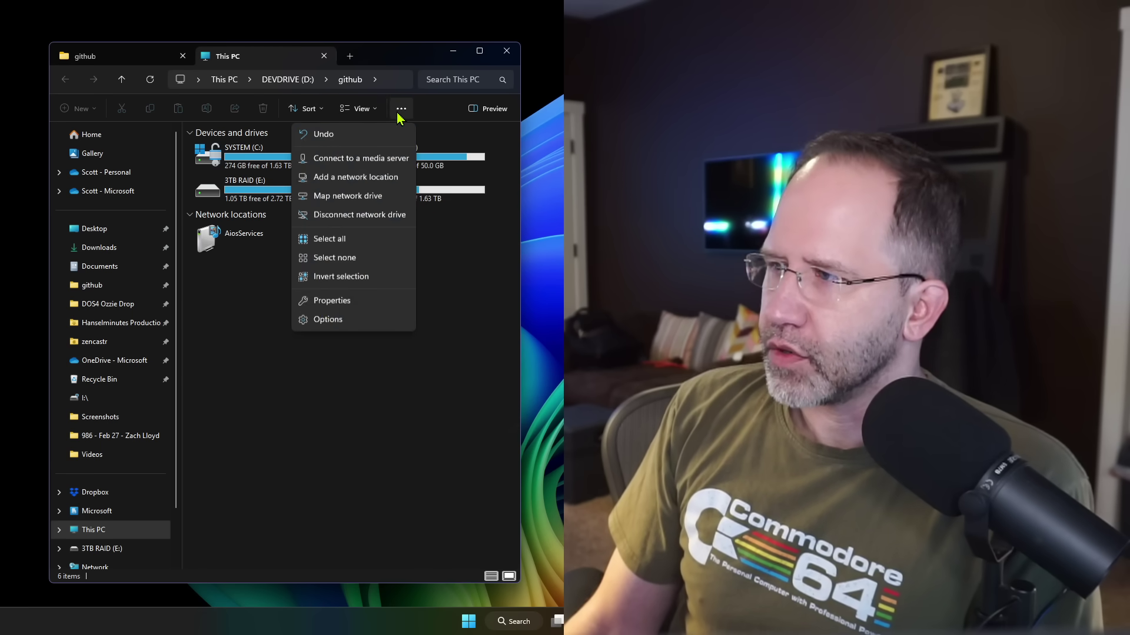
pyautogui.click(328, 321)
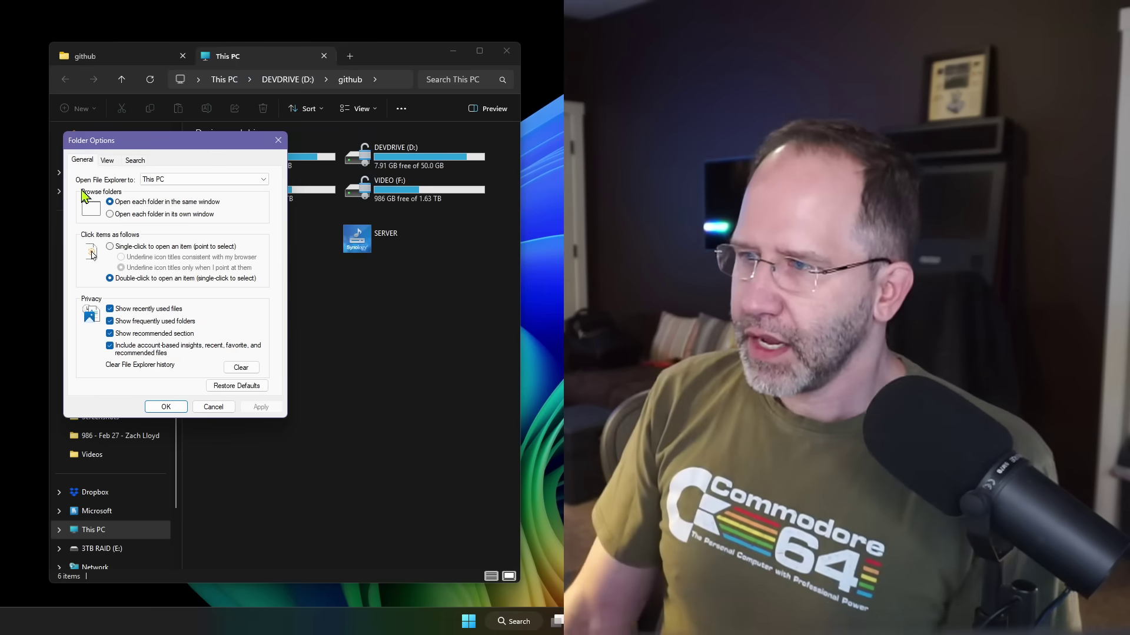
pyautogui.click(278, 140)
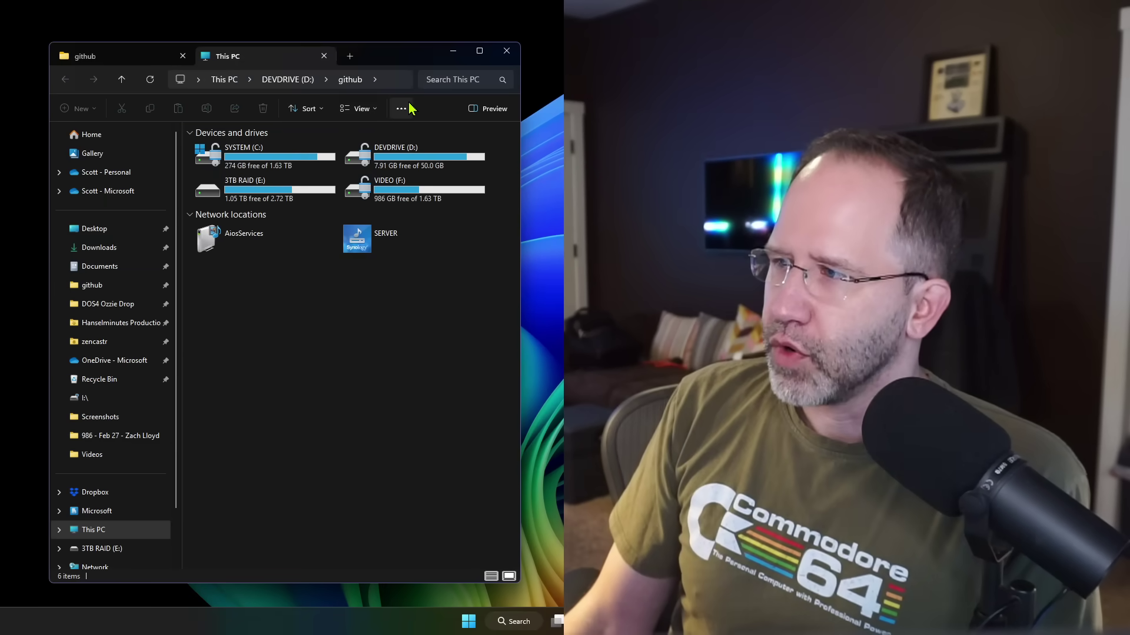
pyautogui.click(401, 108)
pyautogui.press('Escape')
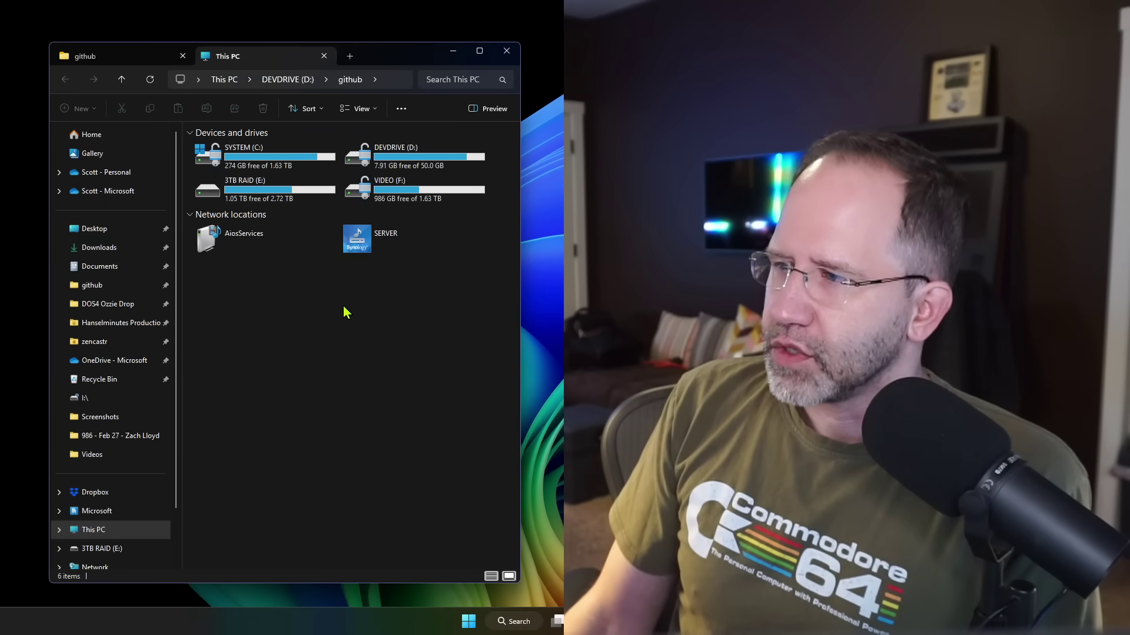
pyautogui.rightClick(262, 169)
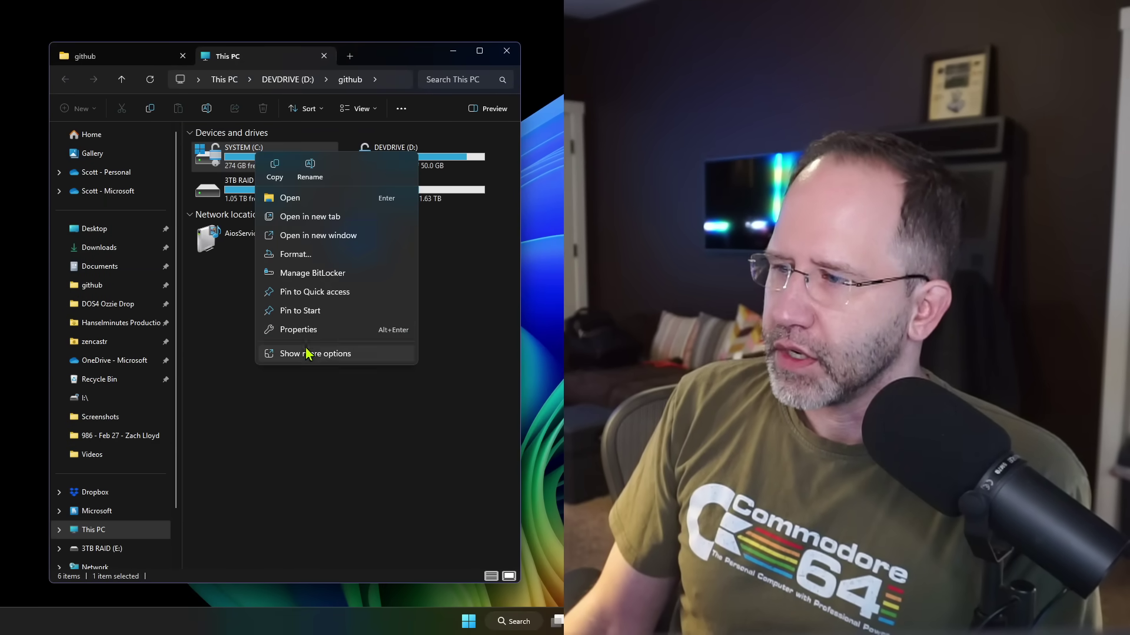
pyautogui.click(298, 330)
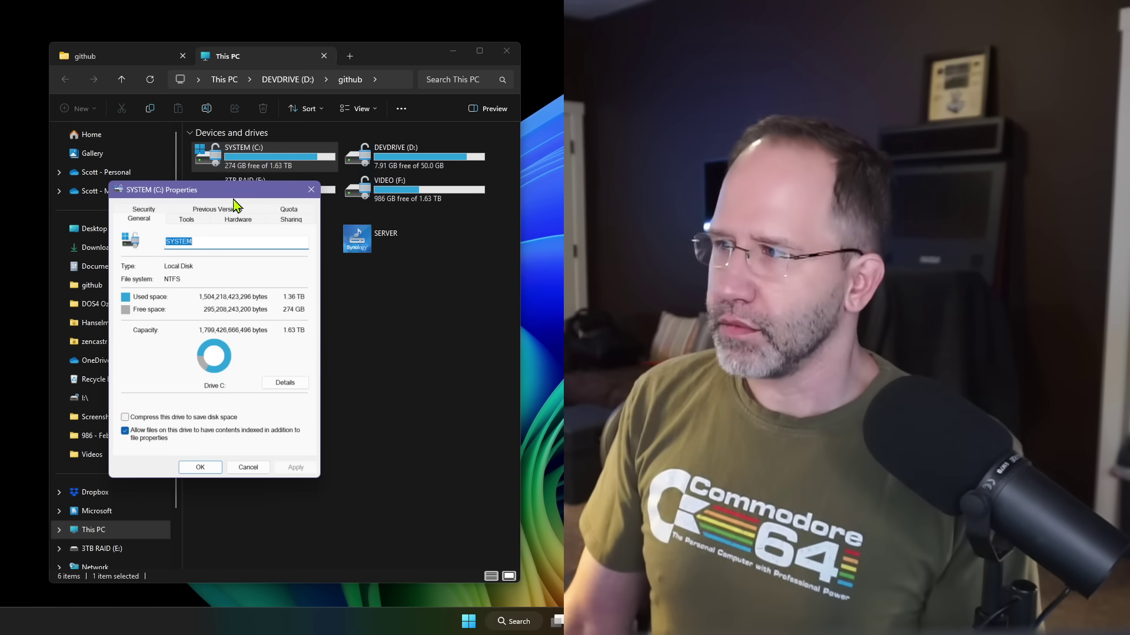
pyautogui.press('Escape')
pyautogui.click(446, 81)
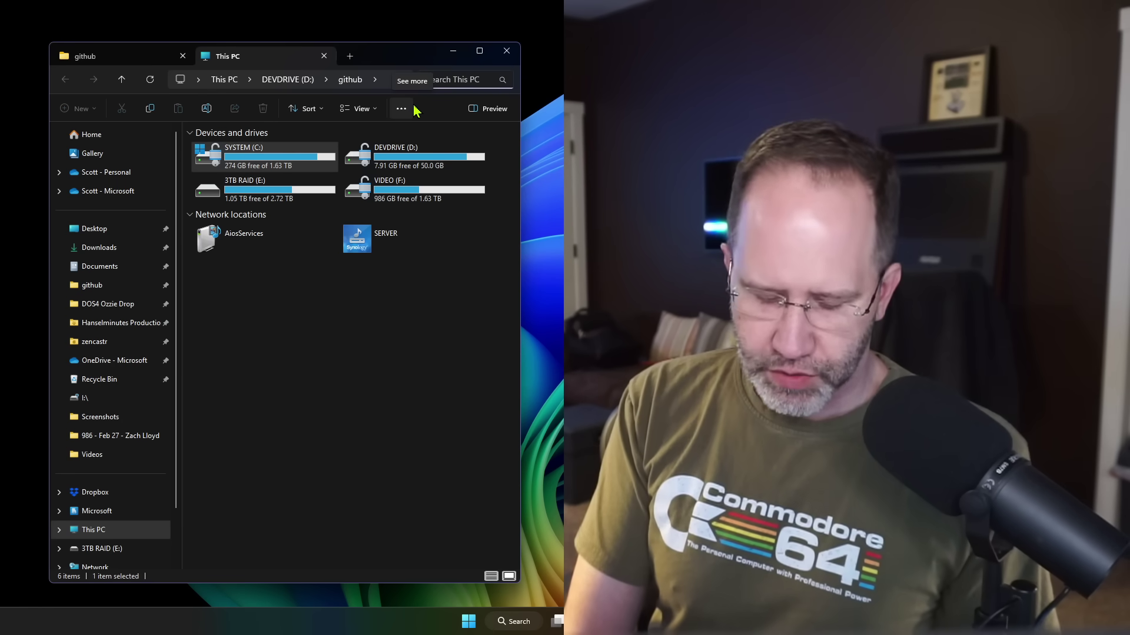
pyautogui.press('Return')
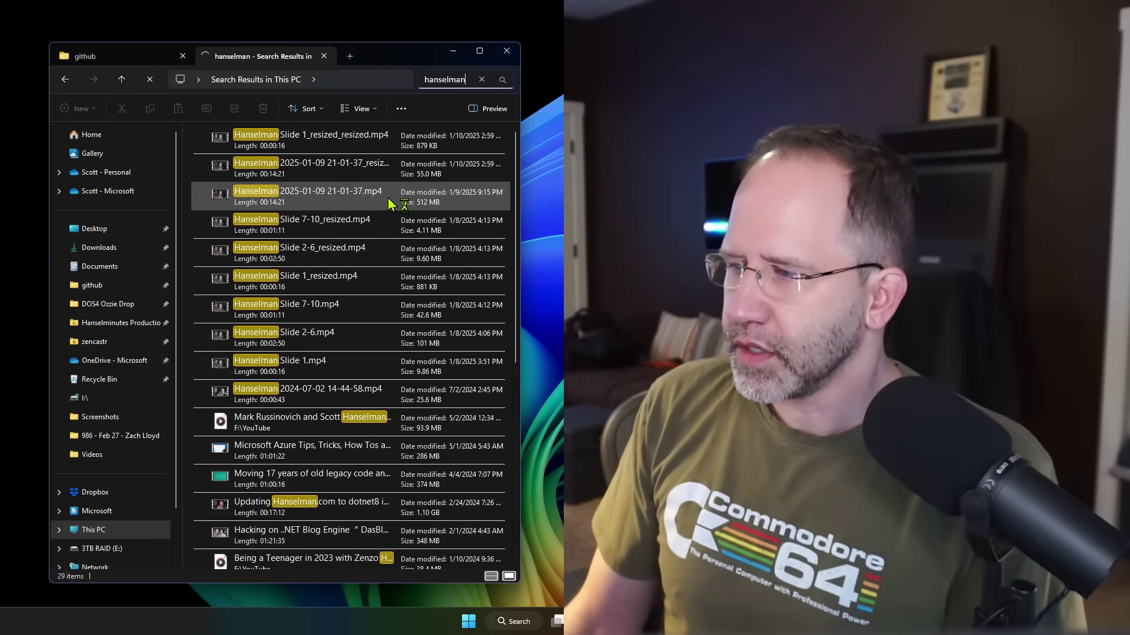
pyautogui.hotkey('alt', 'Left')
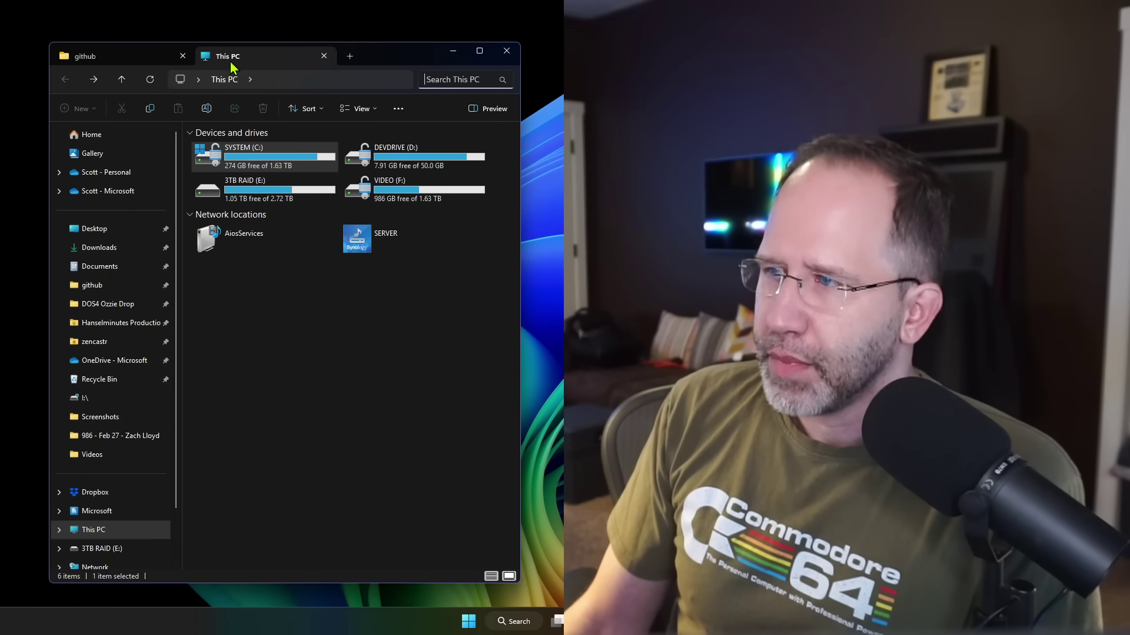
pyautogui.middleClick(233, 63)
pyautogui.click(210, 61)
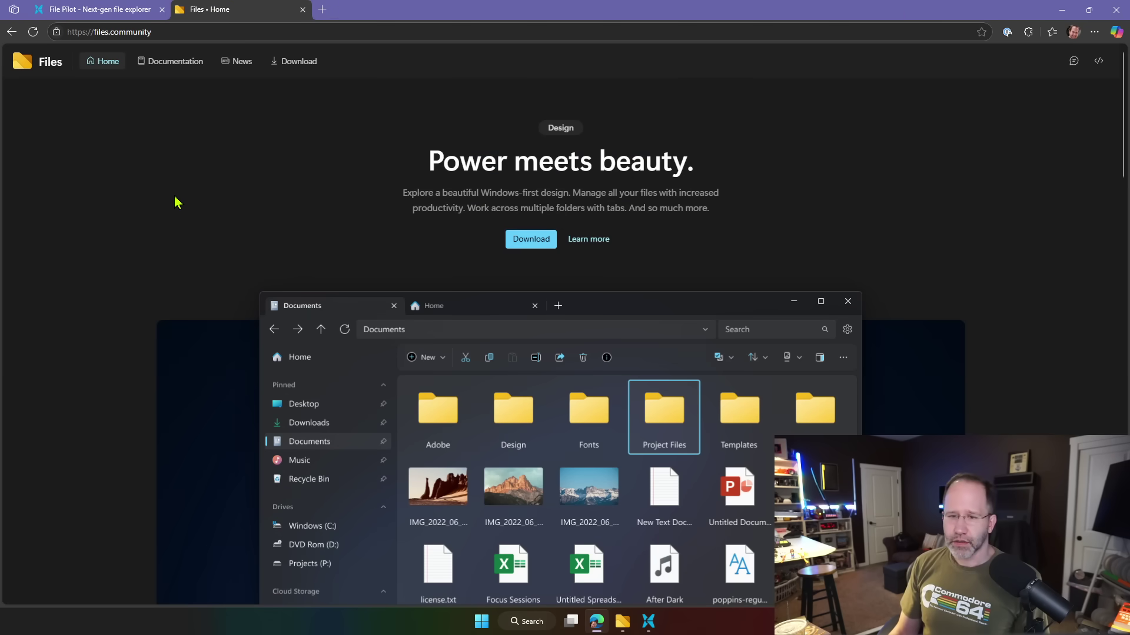
# Step: Zoom files.community to 125%, scroll through its feature sections, then minimize Edge
pyautogui.hotkey('ctrl', '+')
pyautogui.hotkey('ctrl', '+')
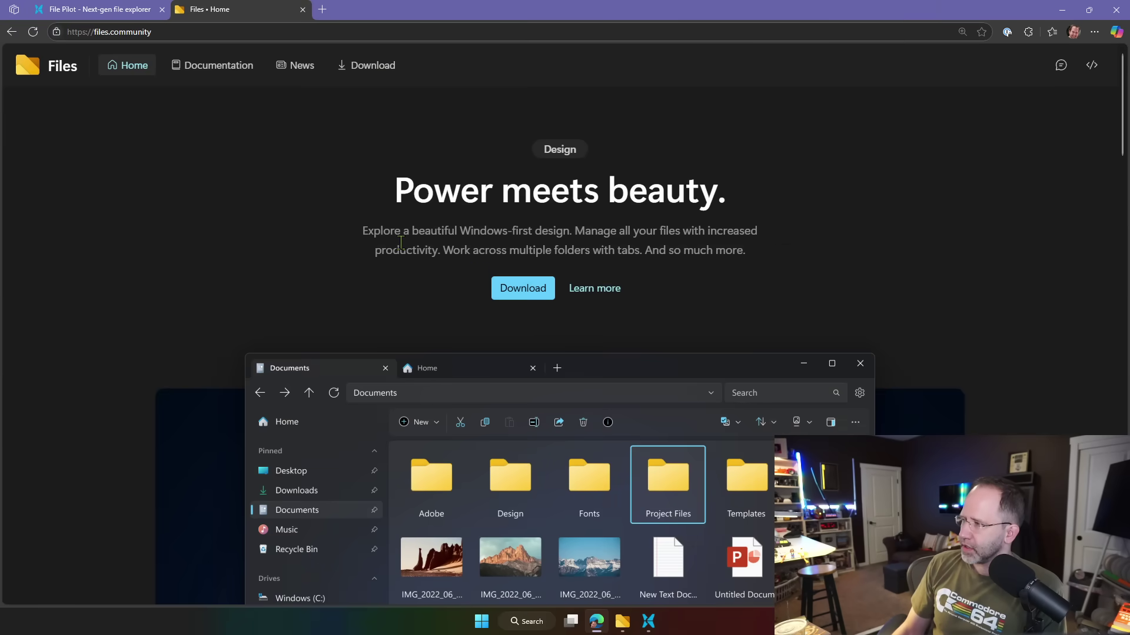
pyautogui.scroll(-4, 400, 242)
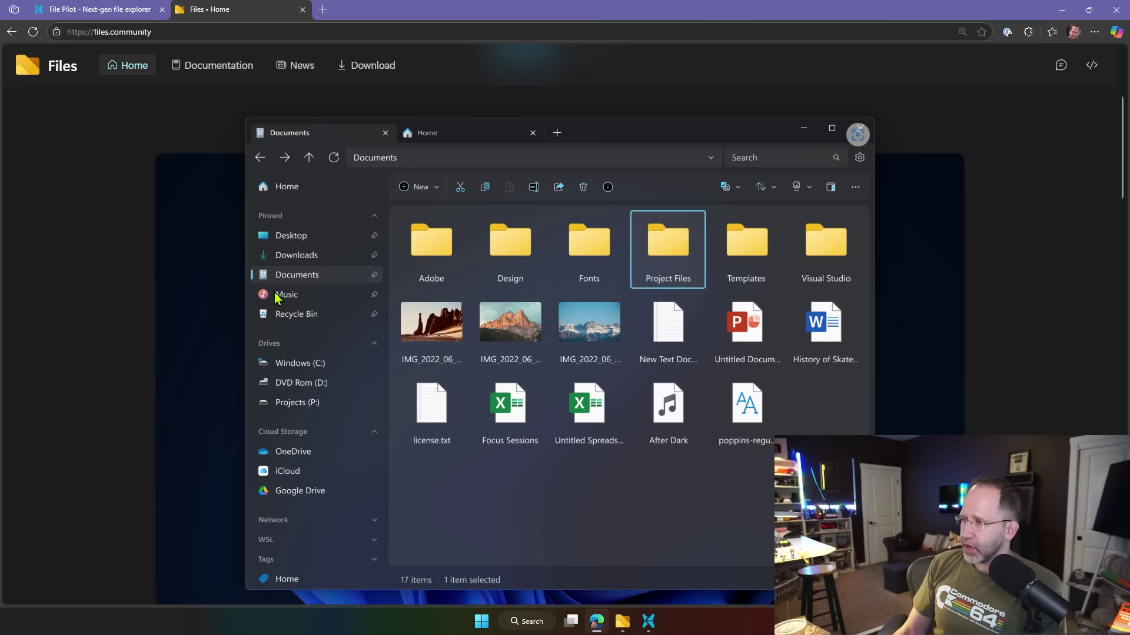
pyautogui.scroll(-10, 183, 271)
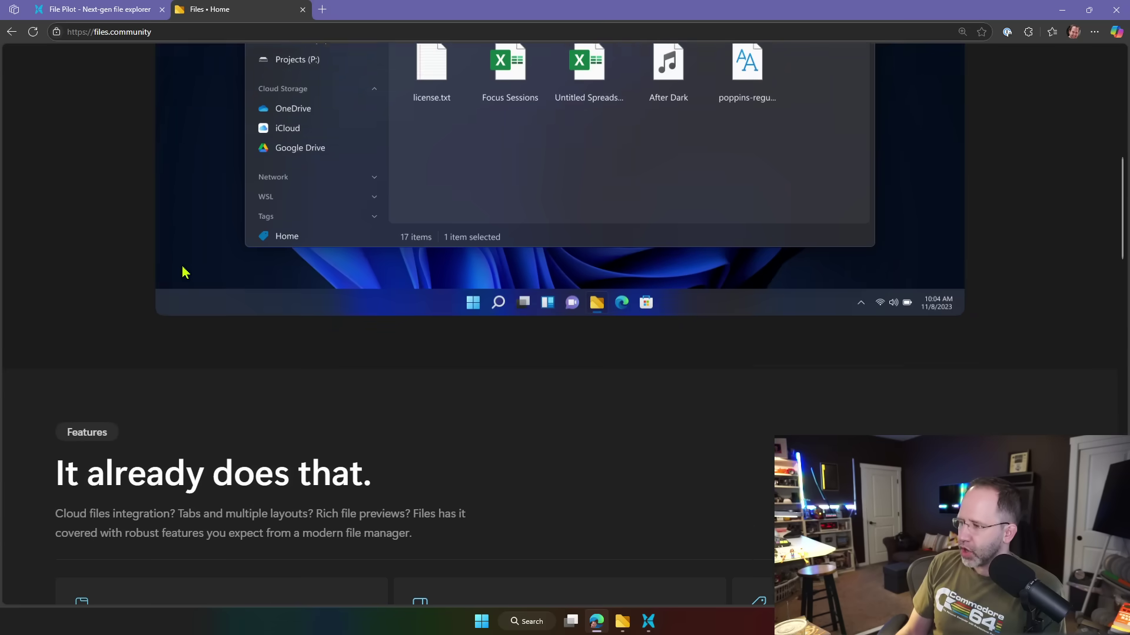
pyautogui.scroll(-3, 182, 272)
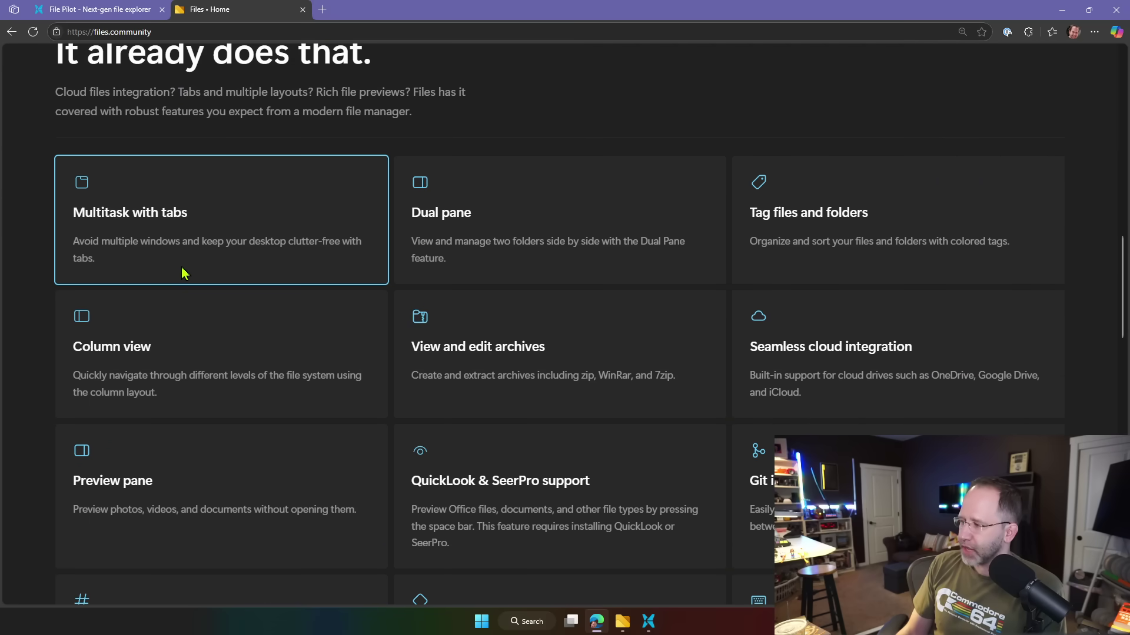
pyautogui.scroll(-13, 182, 272)
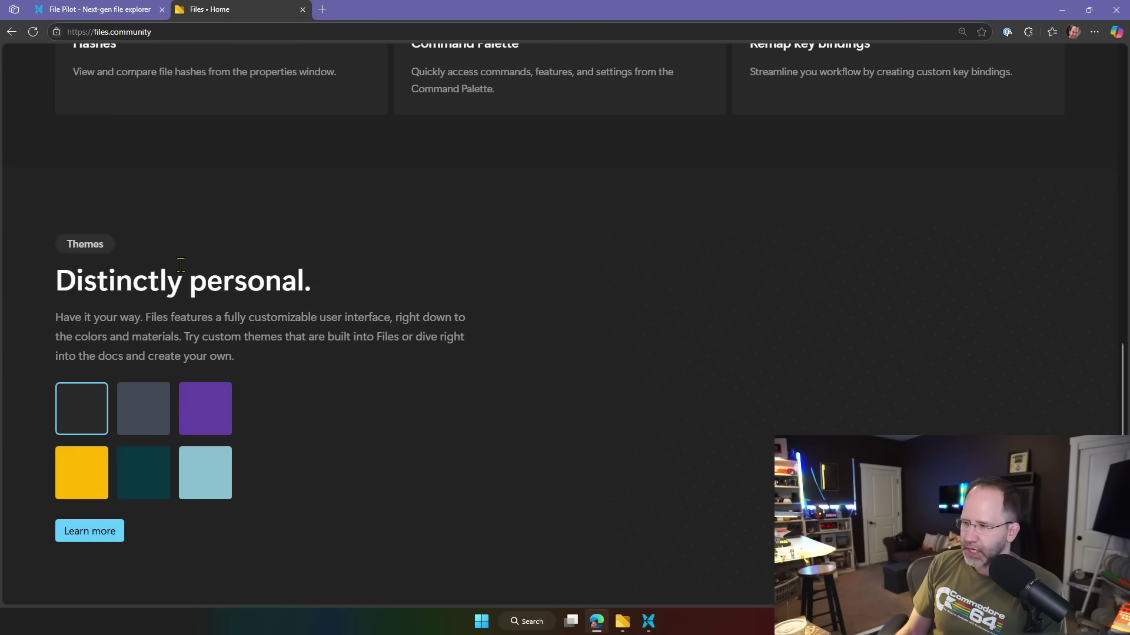
pyautogui.scroll(-8, 181, 265)
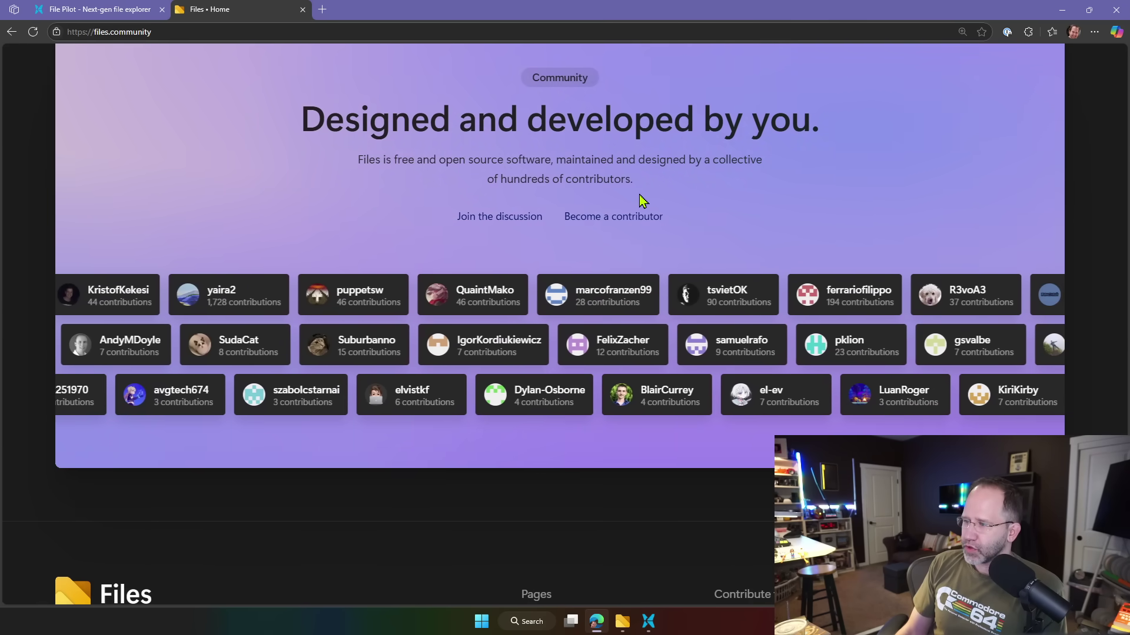
pyautogui.scroll(-3, 641, 202)
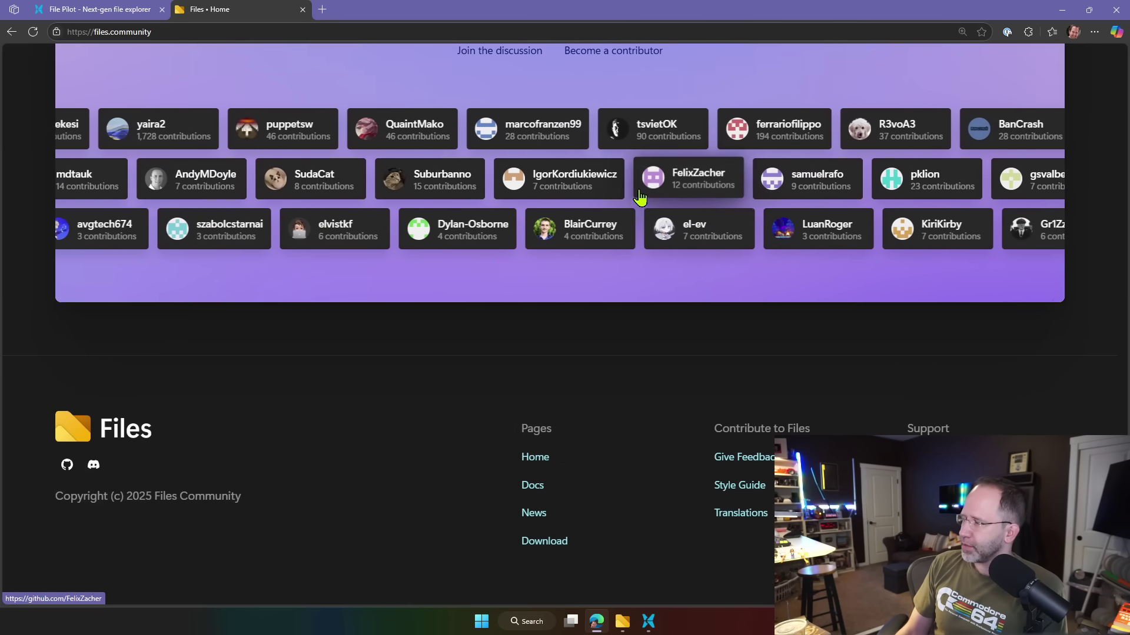
pyautogui.scroll(3, 691, 167)
pyautogui.click(596, 621)
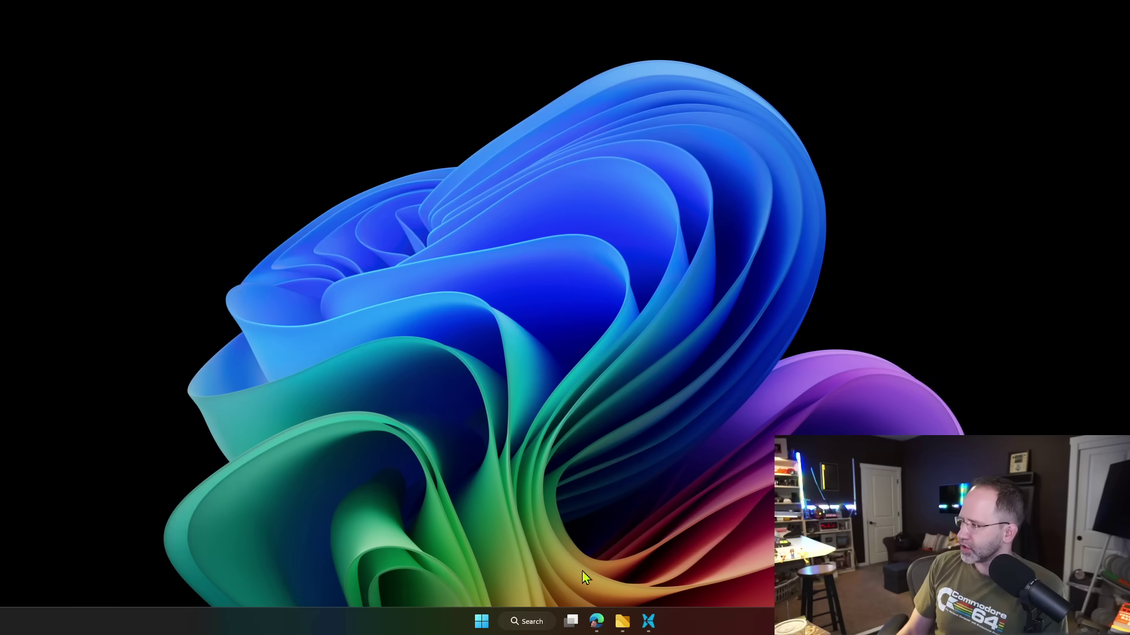
# Step: Bring Files forward, go up to github, widen the window, and expand Cloud Drives and Drives
pyautogui.click(622, 622)
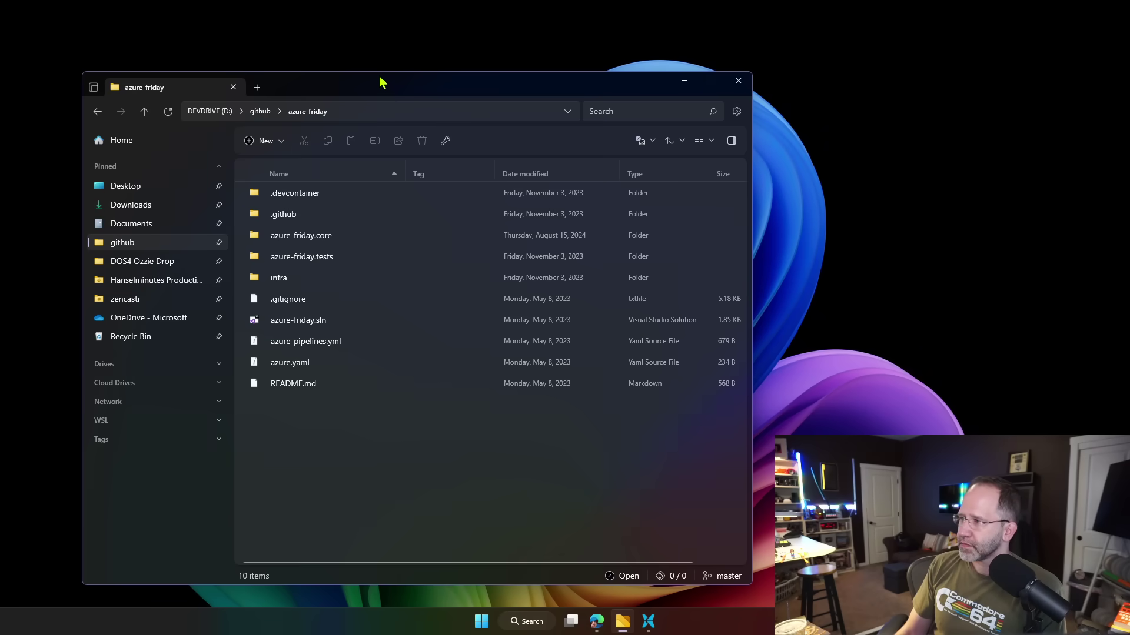
pyautogui.moveTo(378, 86); pyautogui.dragTo(378, 47)
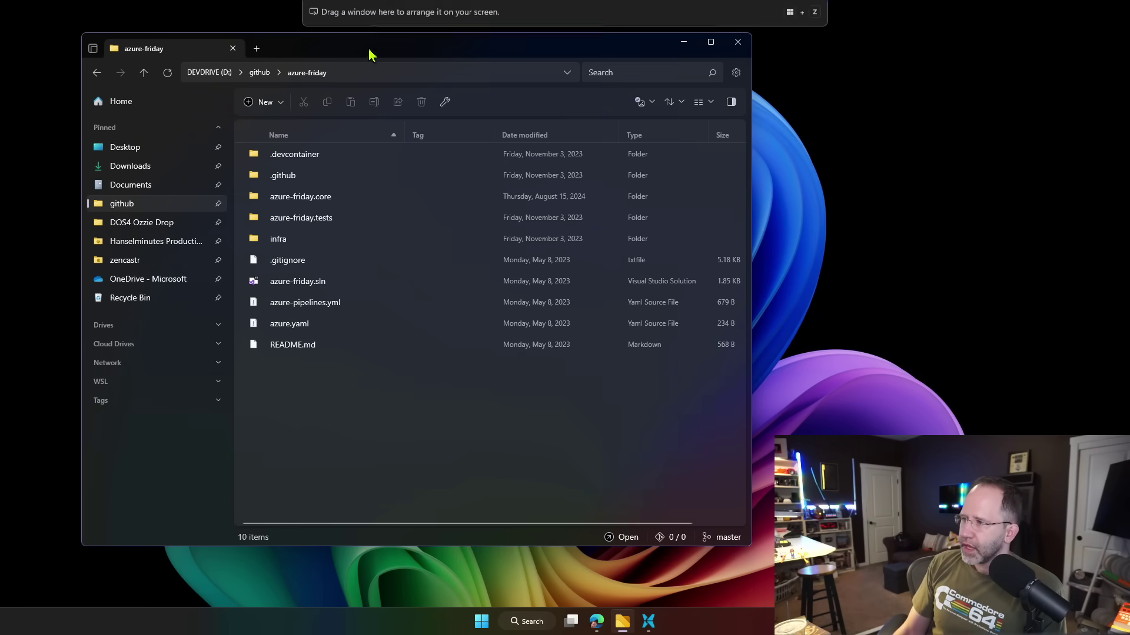
pyautogui.click(260, 72)
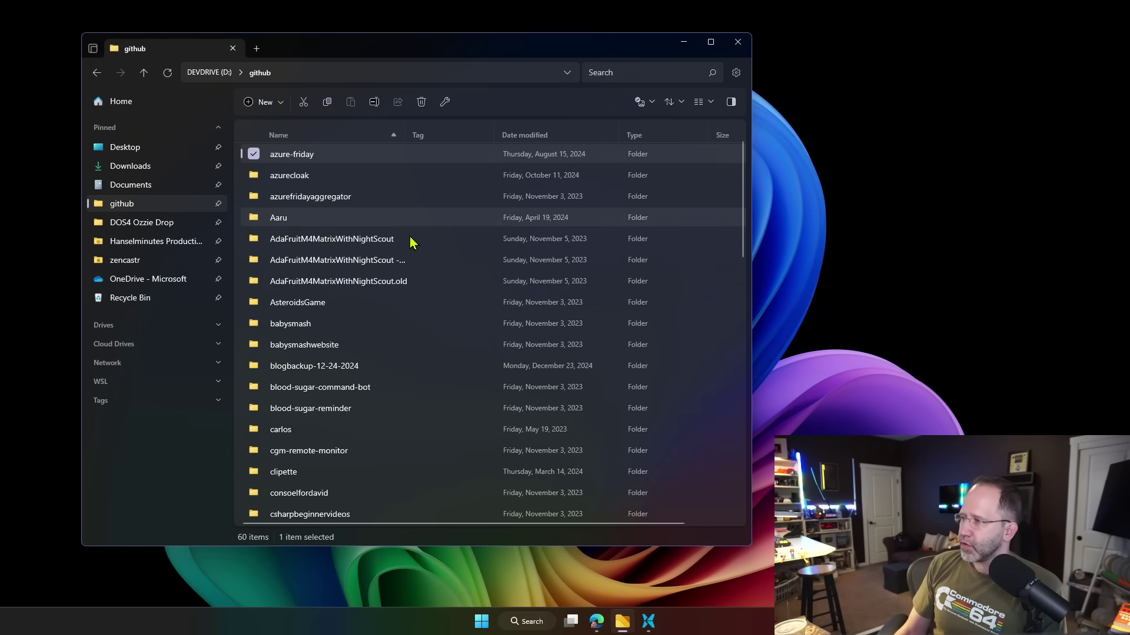
pyautogui.moveTo(751, 204); pyautogui.dragTo(904, 208)
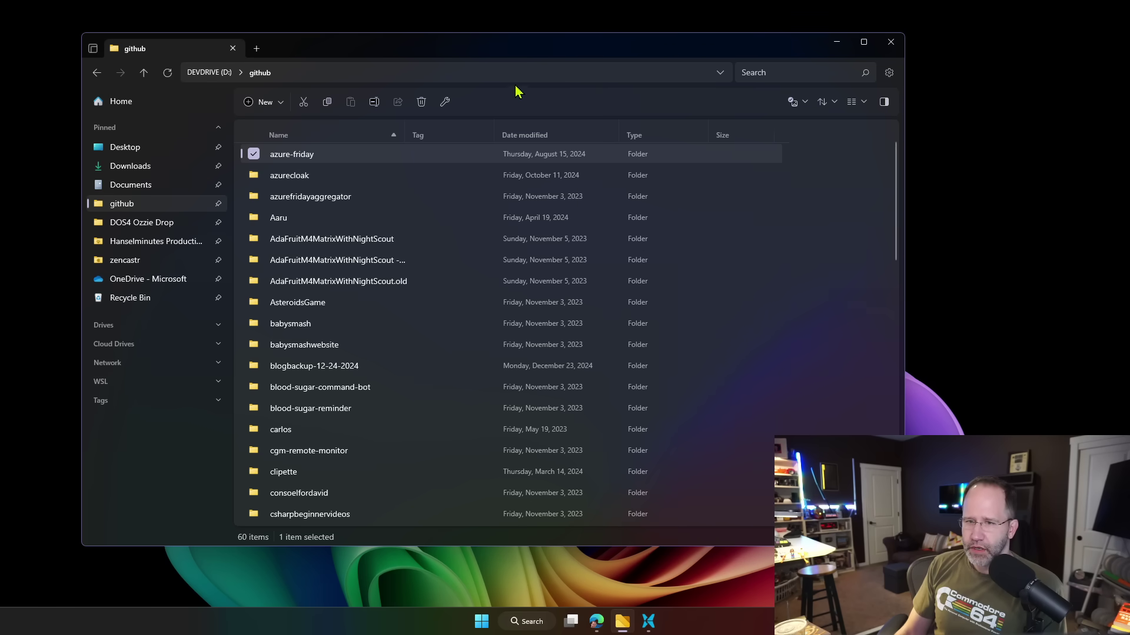
pyautogui.moveTo(499, 60); pyautogui.dragTo(528, 89)
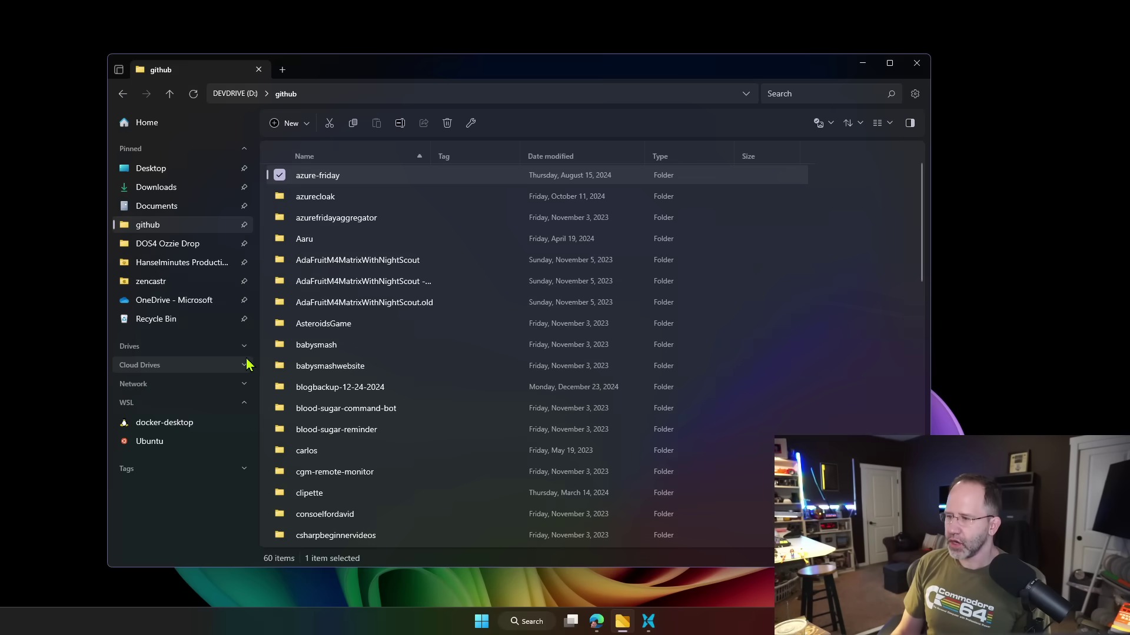
pyautogui.click(246, 365)
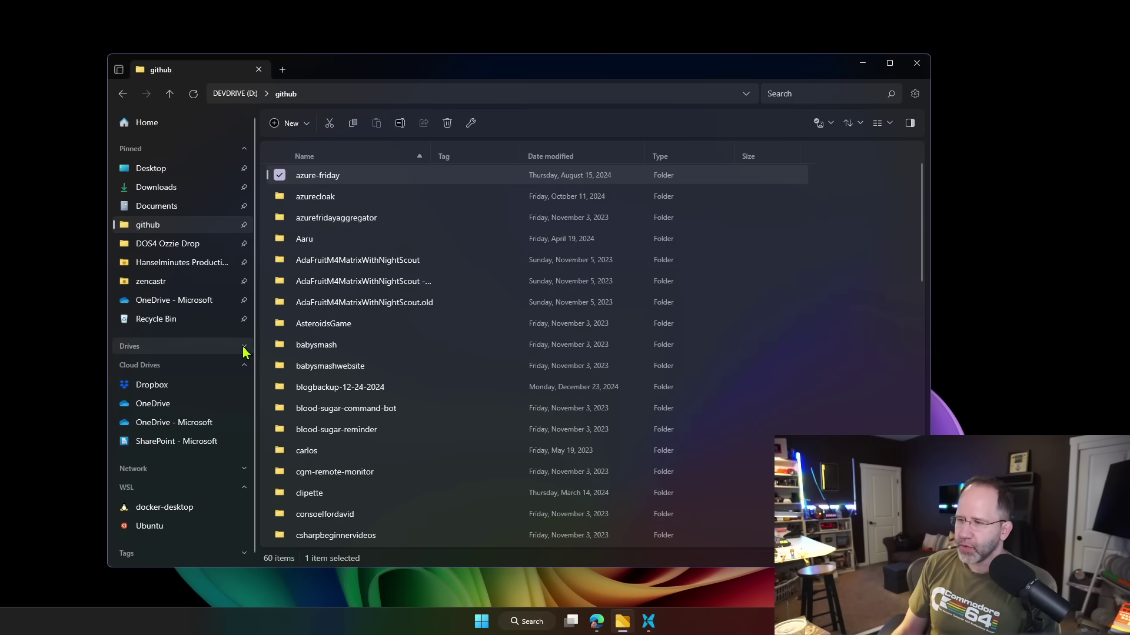
pyautogui.click(244, 348)
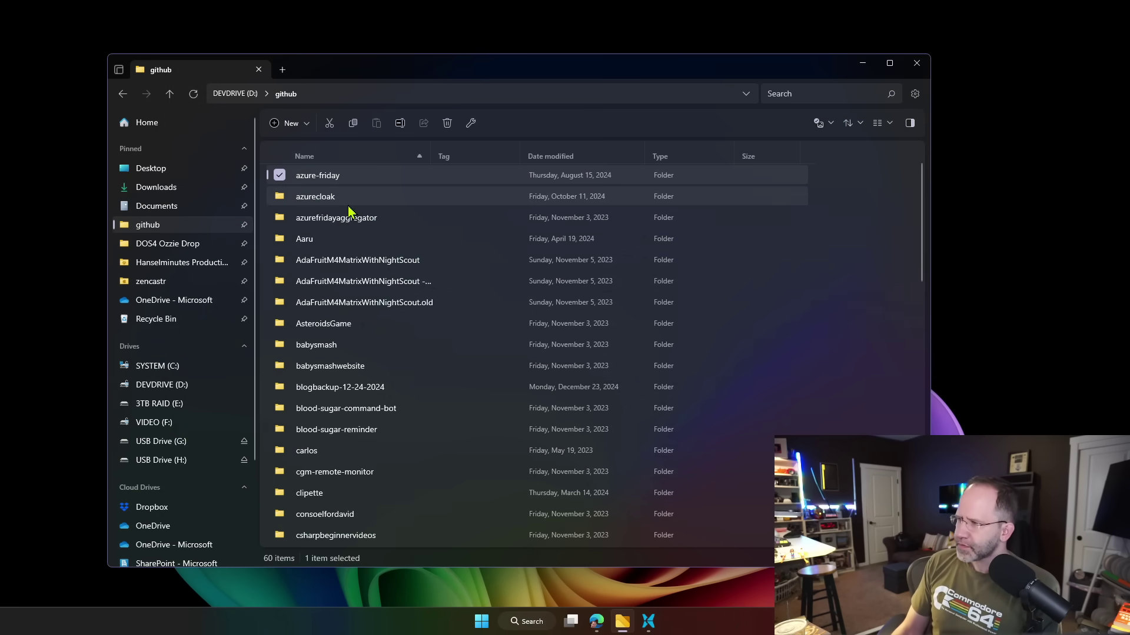
# Step: In AsteroidsGame add Git status and Commit message columns, then open the inner project folder and select appsettings.json
pyautogui.doubleClick(320, 326)
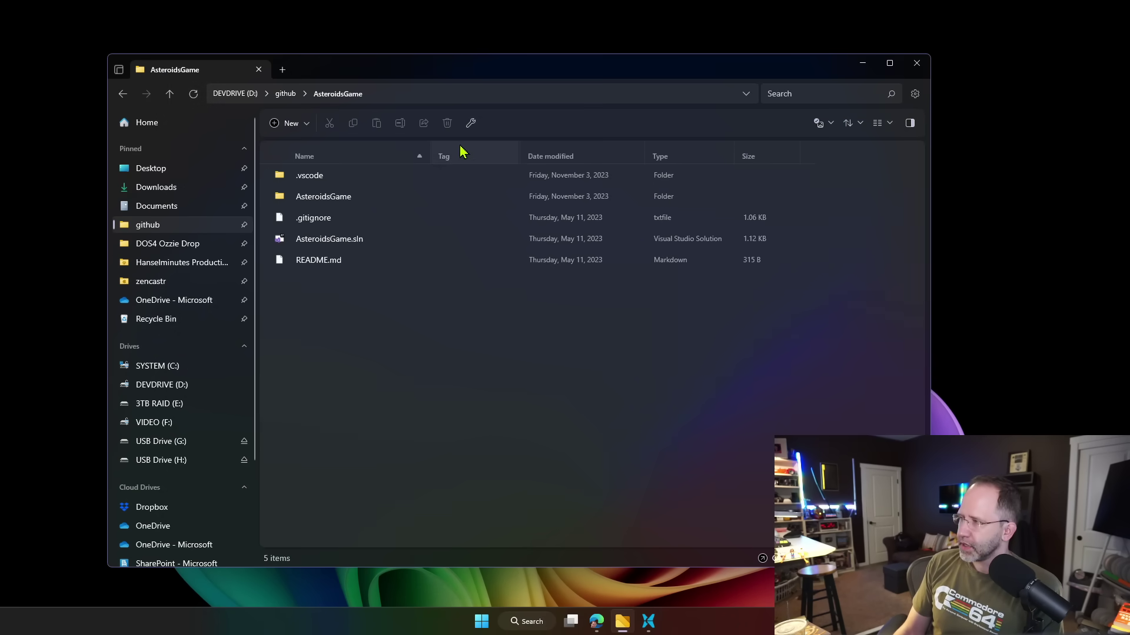
pyautogui.rightClick(366, 159)
pyautogui.moveTo(414, 186)
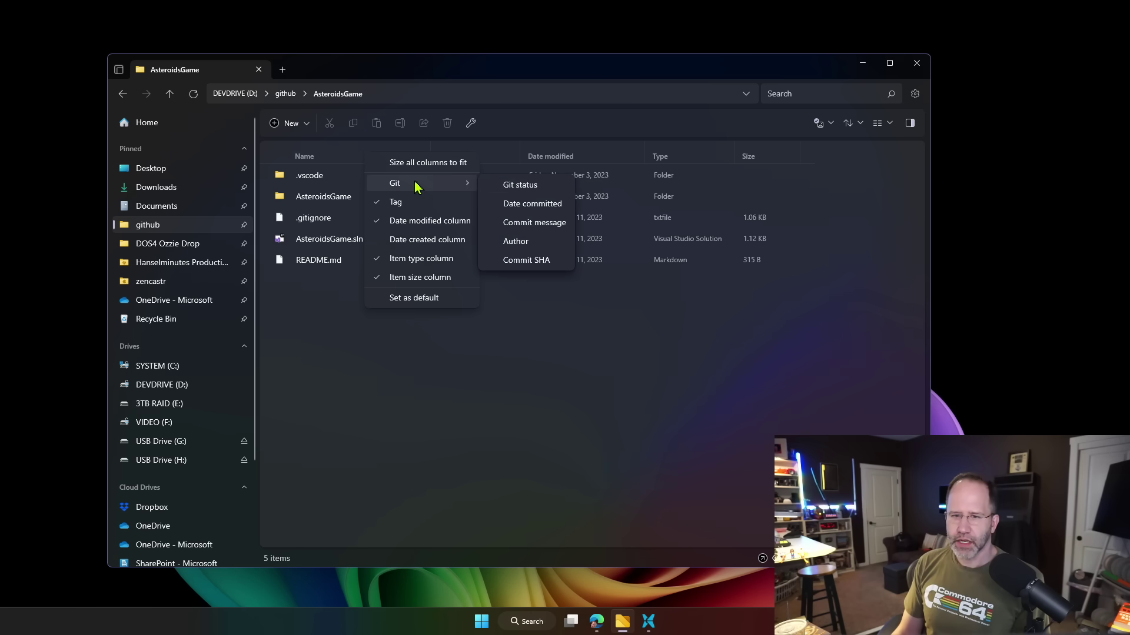
pyautogui.click(542, 192)
pyautogui.rightClick(460, 159)
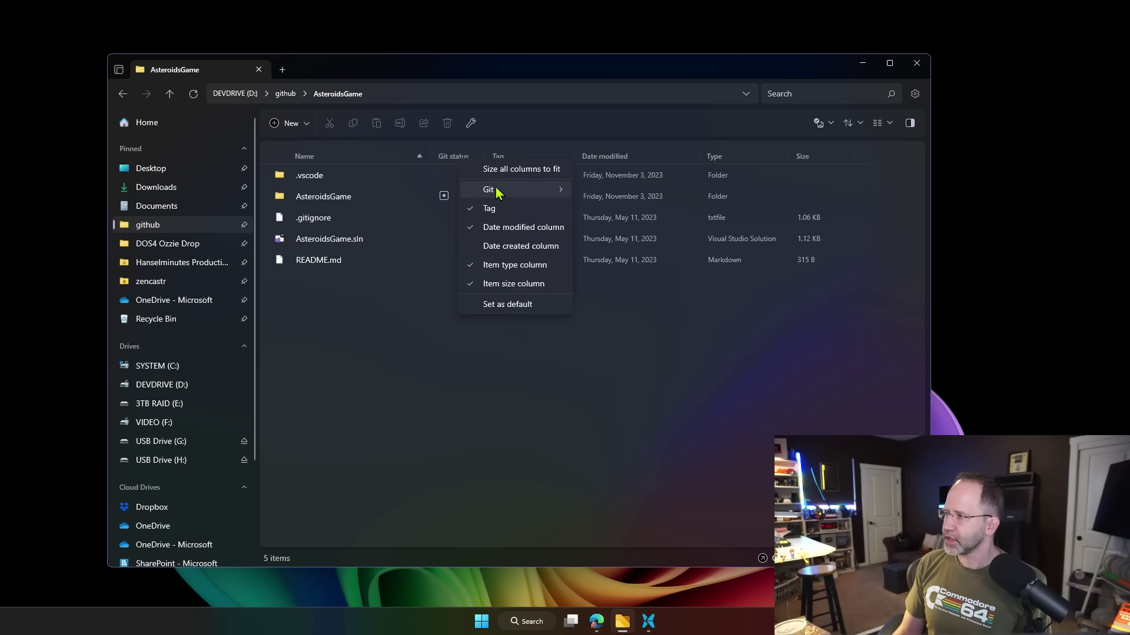
pyautogui.moveTo(505, 191)
pyautogui.click(622, 228)
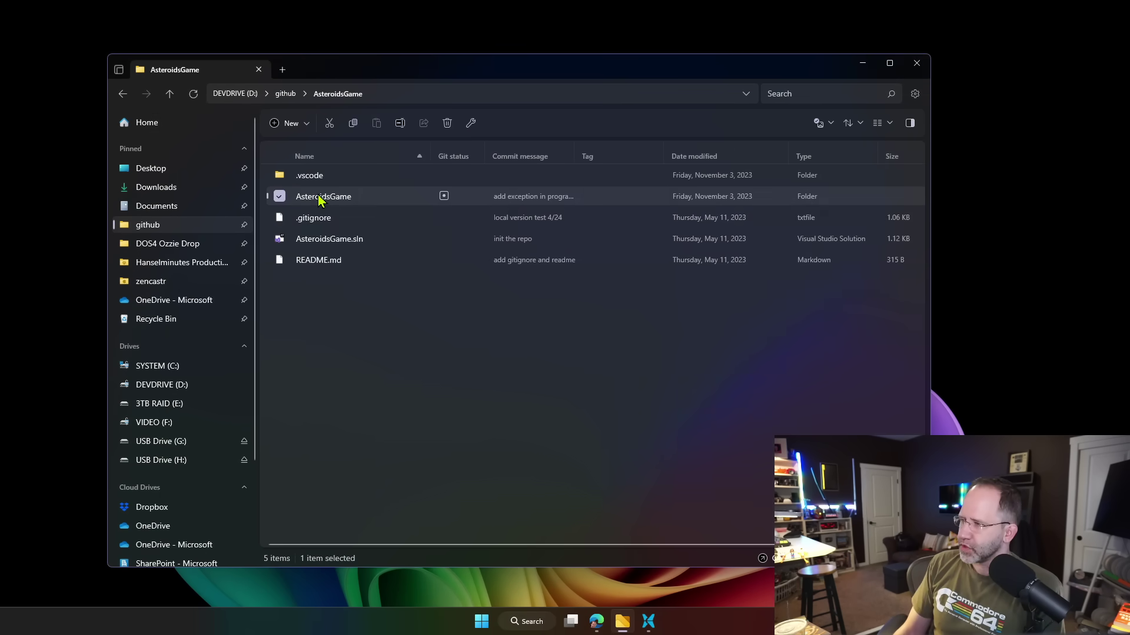
pyautogui.doubleClick(318, 198)
pyautogui.click(321, 370)
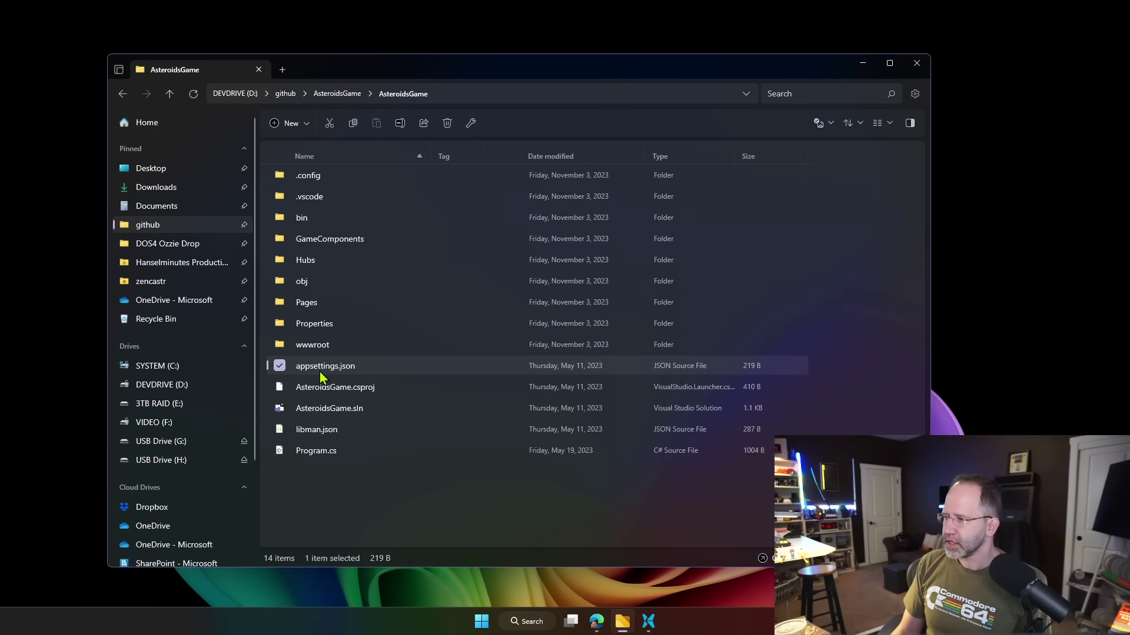
# Step: Maximize Files and show a widened Preview pane of appsettings.json
pyautogui.click(910, 123)
pyautogui.click(904, 66)
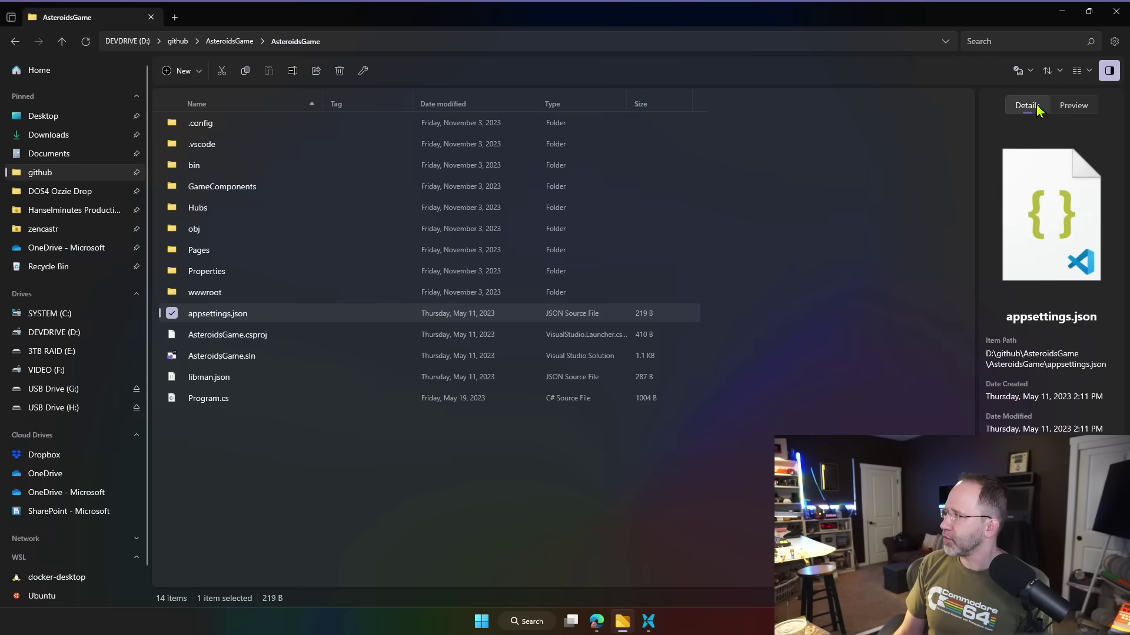
pyautogui.click(1068, 107)
pyautogui.moveTo(953, 144); pyautogui.dragTo(709, 196)
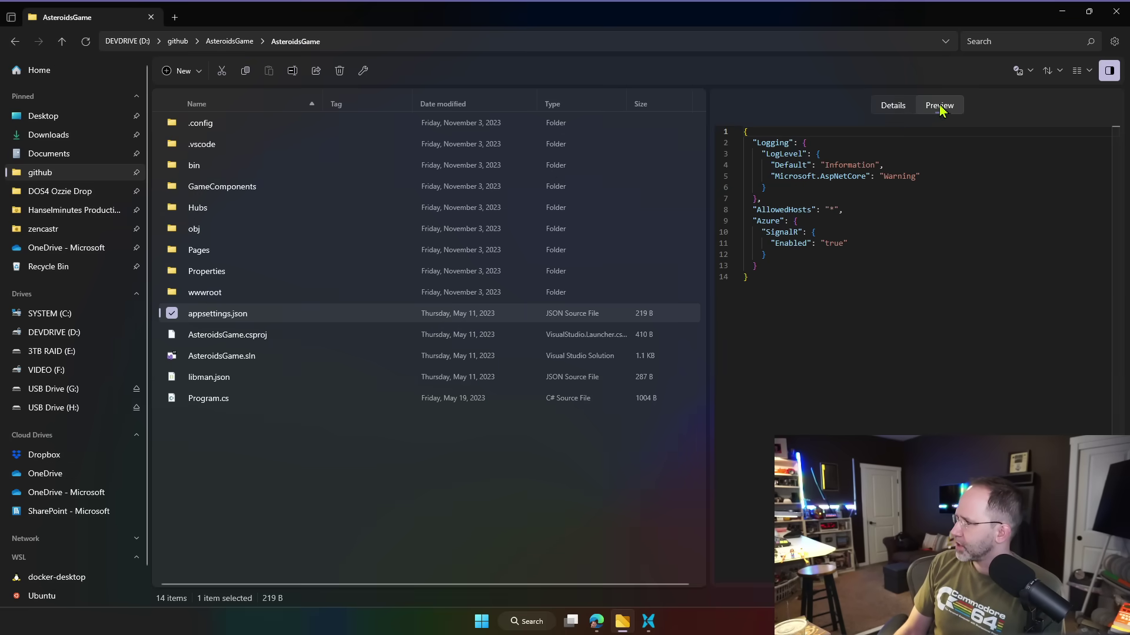
# Step: Open and dismiss the selection options, then bring up appsettings.json's context menu
pyautogui.click(1029, 77)
pyautogui.click(1022, 70)
pyautogui.rightClick(205, 315)
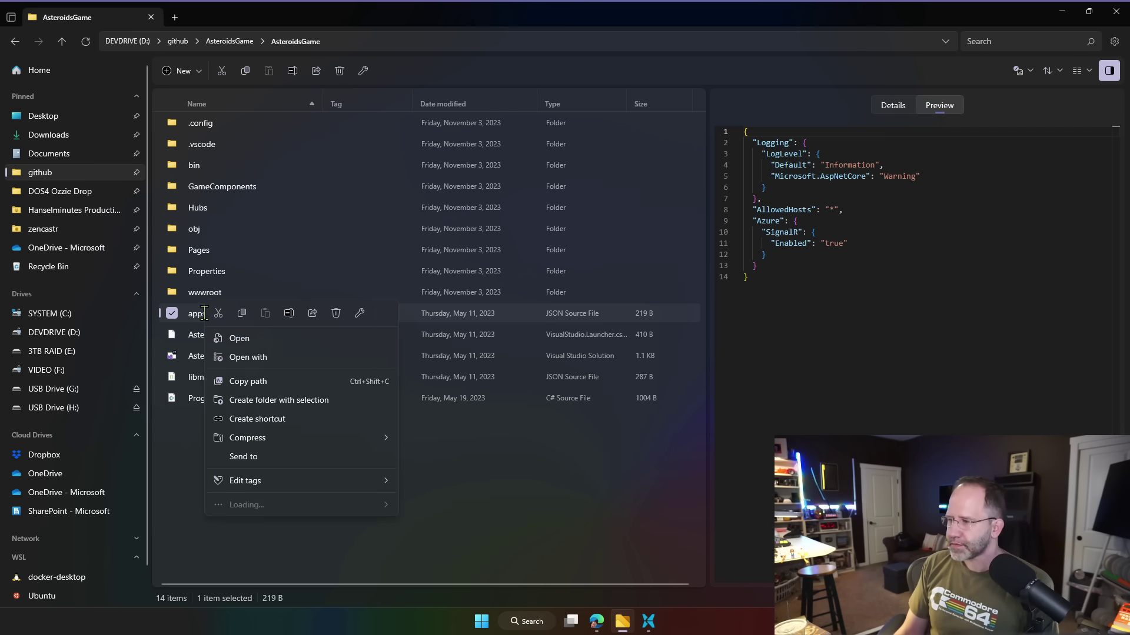
pyautogui.moveTo(245, 504)
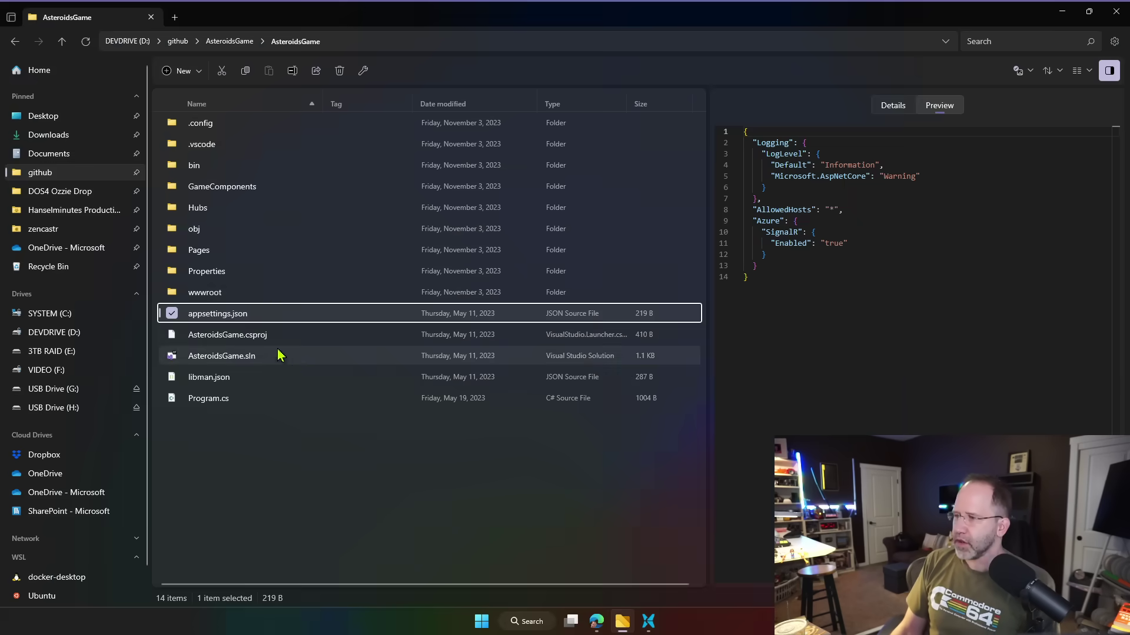
# Step: Add a Home tab, collapsing Recent files and expanding Network locations
pyautogui.click(174, 19)
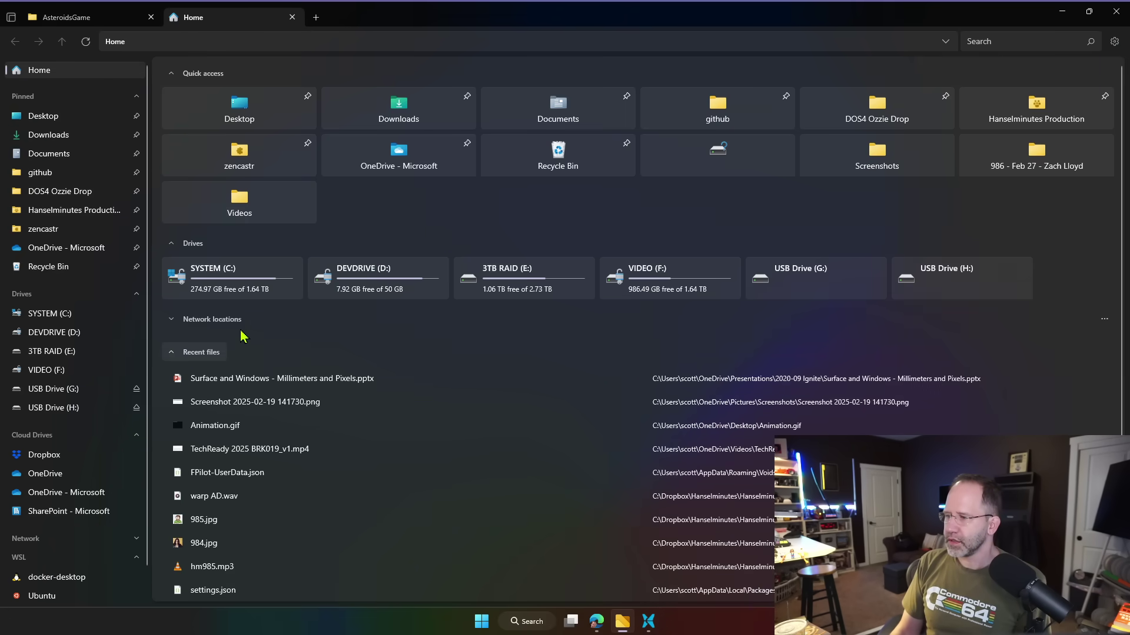
pyautogui.click(170, 353)
pyautogui.click(184, 321)
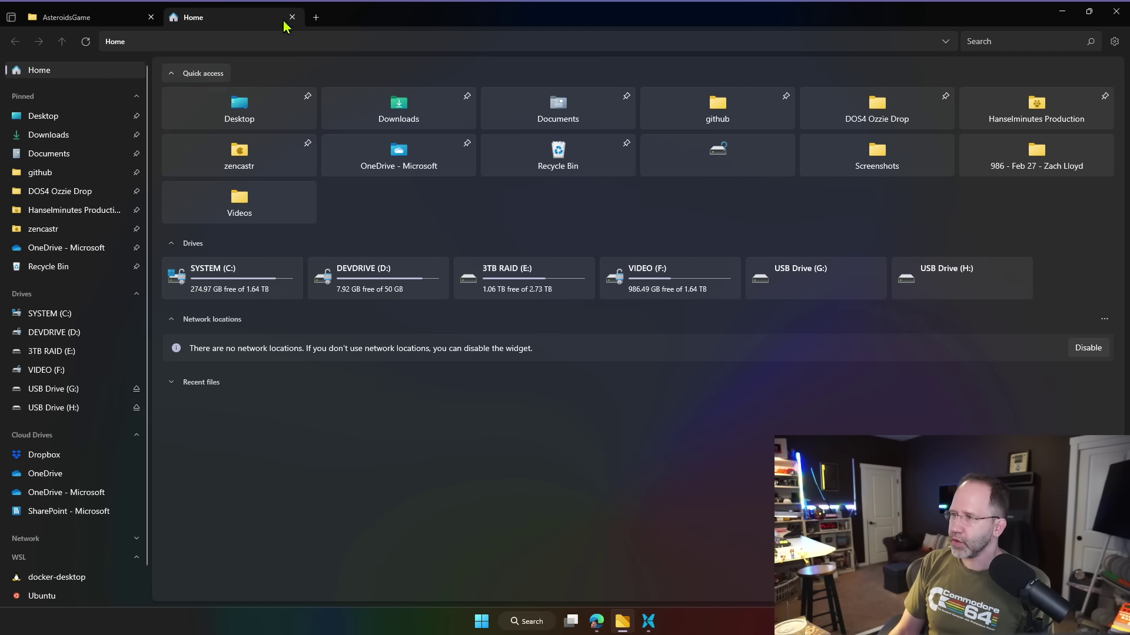
# Step: Open several extra Home tabs with + and Ctrl+T, then close them with Ctrl+W
pyautogui.click(315, 19)
pyautogui.middleClick(340, 22)
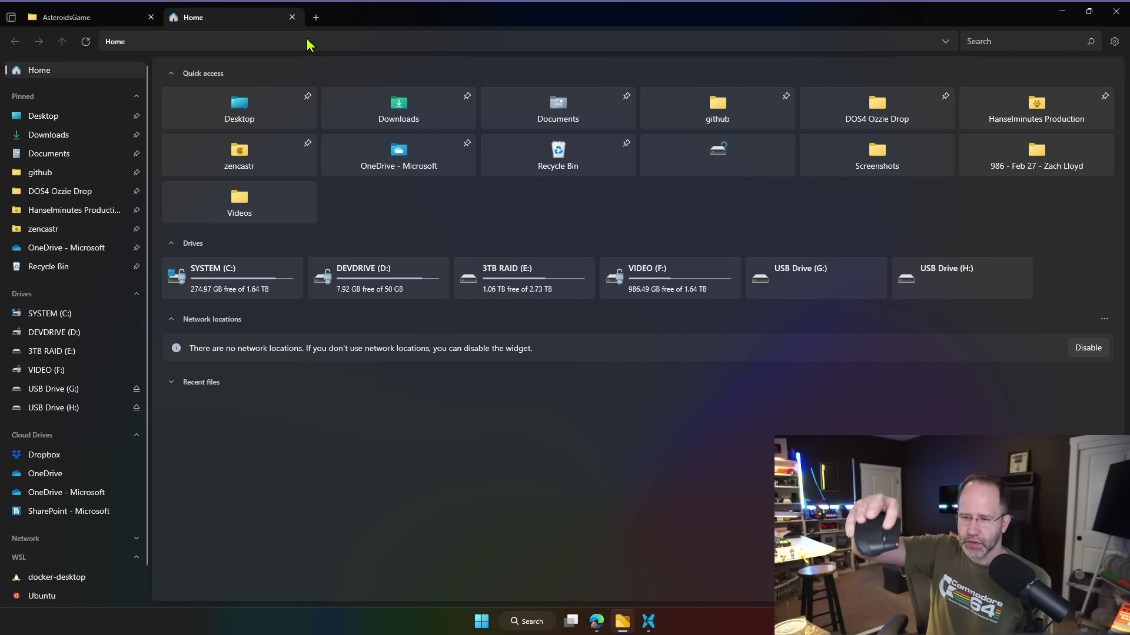
pyautogui.click(315, 17)
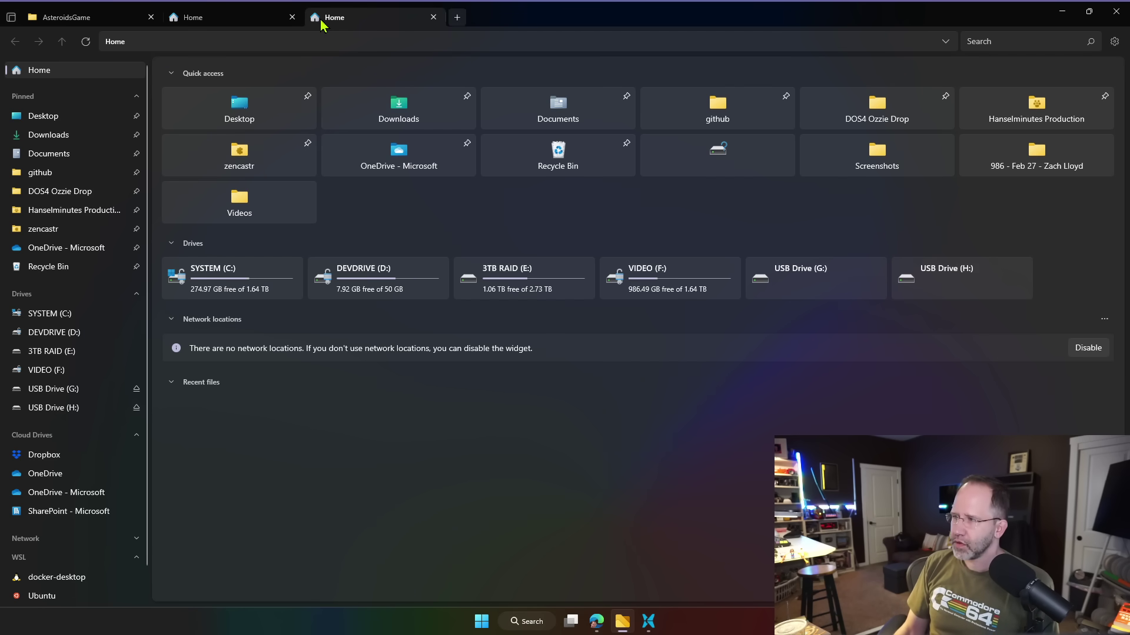
pyautogui.click(457, 17)
pyautogui.hotkey('ctrl', 't')
pyautogui.hotkey('ctrl', 't')
pyautogui.hotkey('ctrl', 't')
pyautogui.hotkey('ctrl', 't')
pyautogui.hotkey('ctrl', 't')
pyautogui.hotkey('ctrl', 't')
pyautogui.hotkey('ctrl', 't')
pyautogui.hotkey('ctrl', 't')
pyautogui.hotkey('ctrl', 't')
pyautogui.hotkey('ctrl', 't')
pyautogui.hotkey('ctrl', 't')
pyautogui.hotkey('ctrl', 't')
pyautogui.hotkey('ctrl', 't')
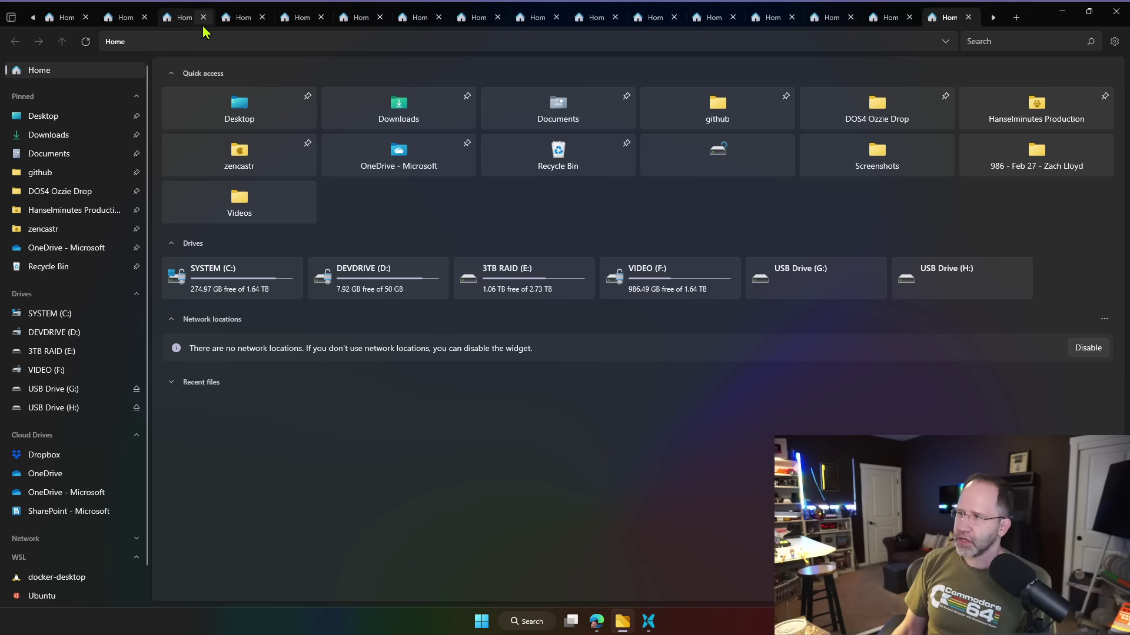
pyautogui.click(184, 18)
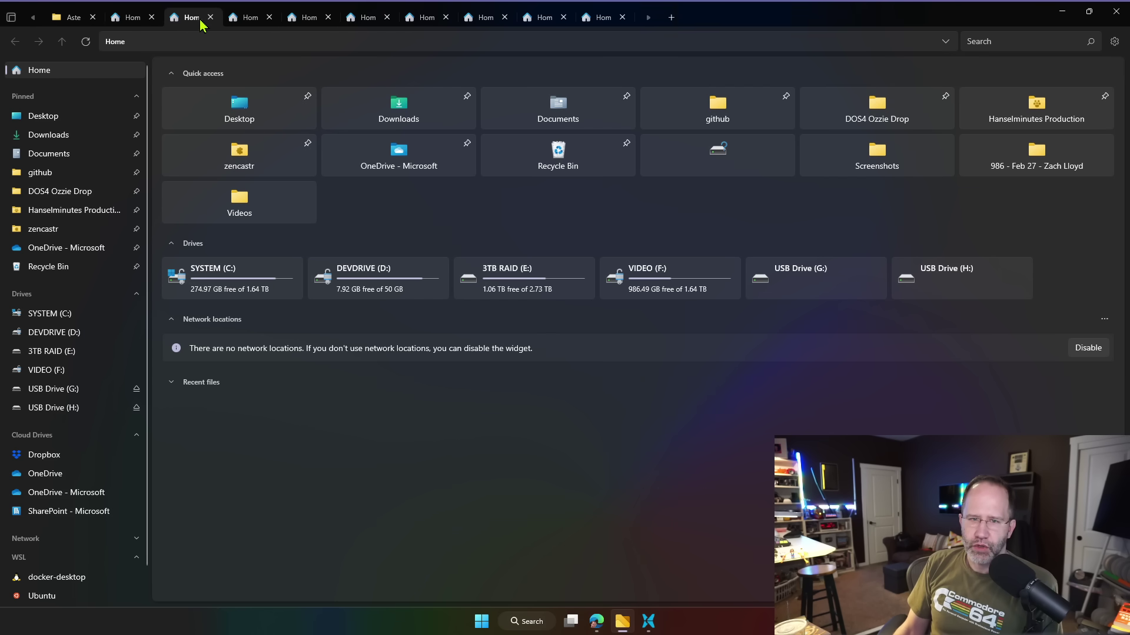
pyautogui.hotkey('ctrl', 'w')
pyautogui.hotkey('ctrl', 'w')
pyautogui.hotkey('ctrl', 'w')
pyautogui.hotkey('ctrl', 'w')
pyautogui.hotkey('ctrl', 'w')
pyautogui.hotkey('ctrl', 'w')
pyautogui.hotkey('ctrl', 'w')
pyautogui.hotkey('ctrl', 'w')
pyautogui.hotkey('ctrl', 'w')
pyautogui.hotkey('ctrl', 'w')
pyautogui.hotkey('ctrl', 'w')
pyautogui.hotkey('ctrl', 'w')
pyautogui.hotkey('ctrl', 'w')
pyautogui.hotkey('ctrl', 'w')
pyautogui.hotkey('ctrl', 'w')
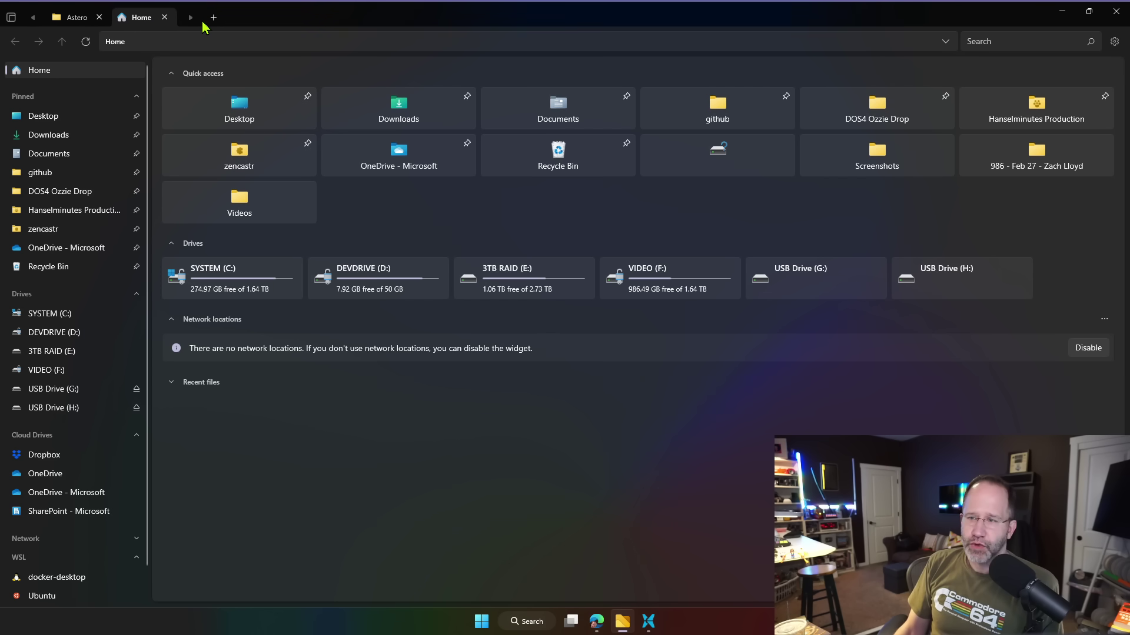
# Step: Tear the Home tab into its own window, snap it beside AsteroidsGame, close it, and return to Edge
pyautogui.moveTo(140, 31); pyautogui.dragTo(434, 239)
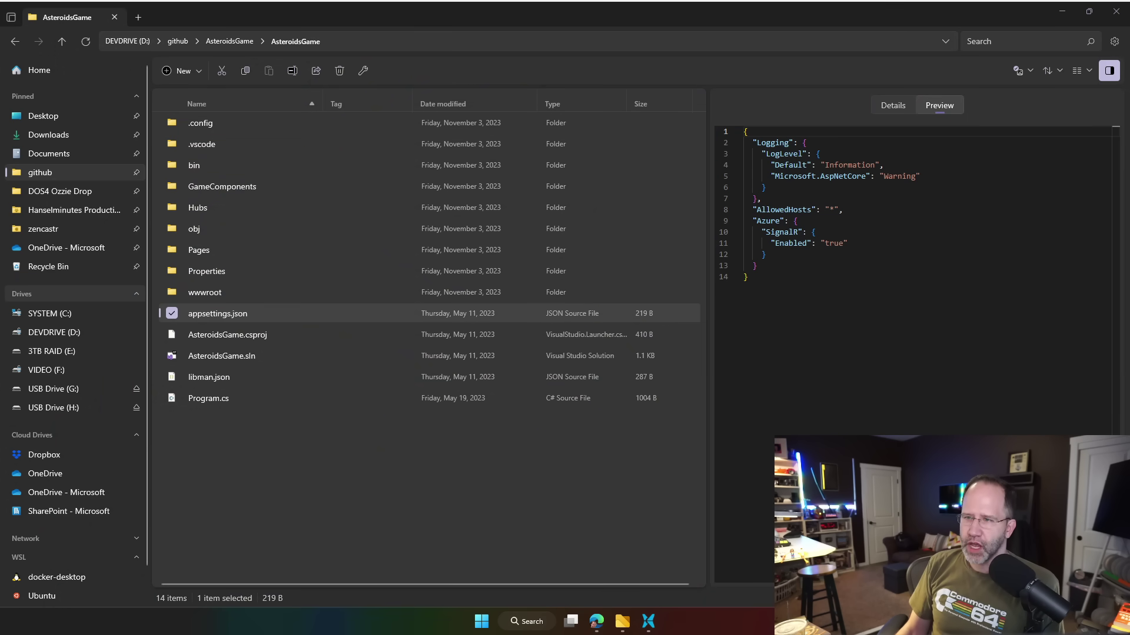
pyautogui.moveTo(1129, 124); pyautogui.dragTo(1129, 153)
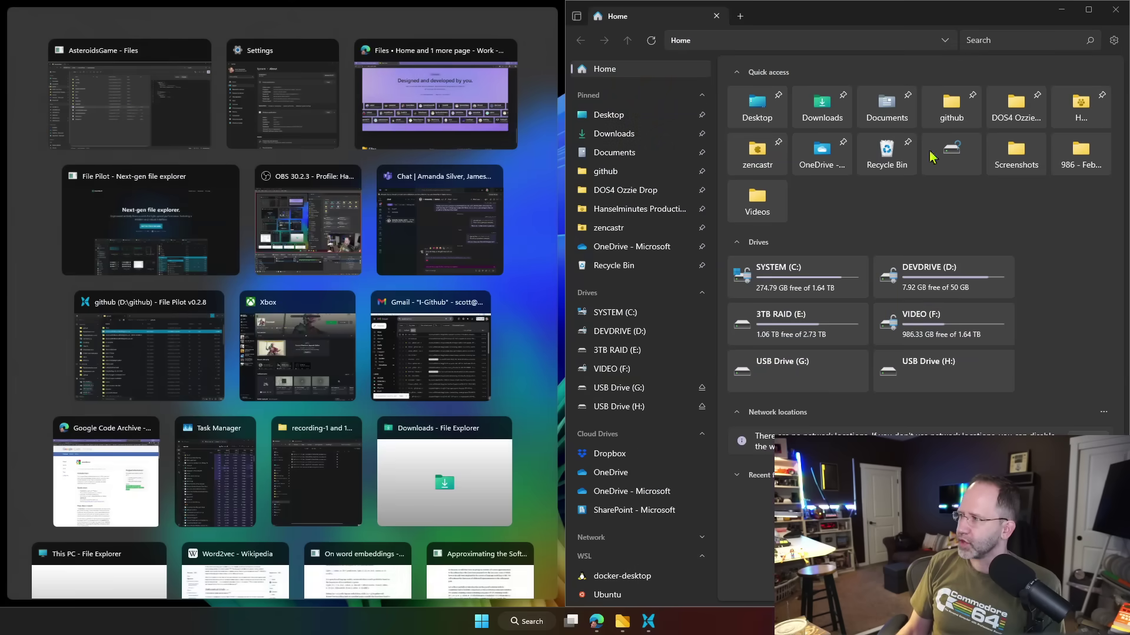
pyautogui.click(118, 106)
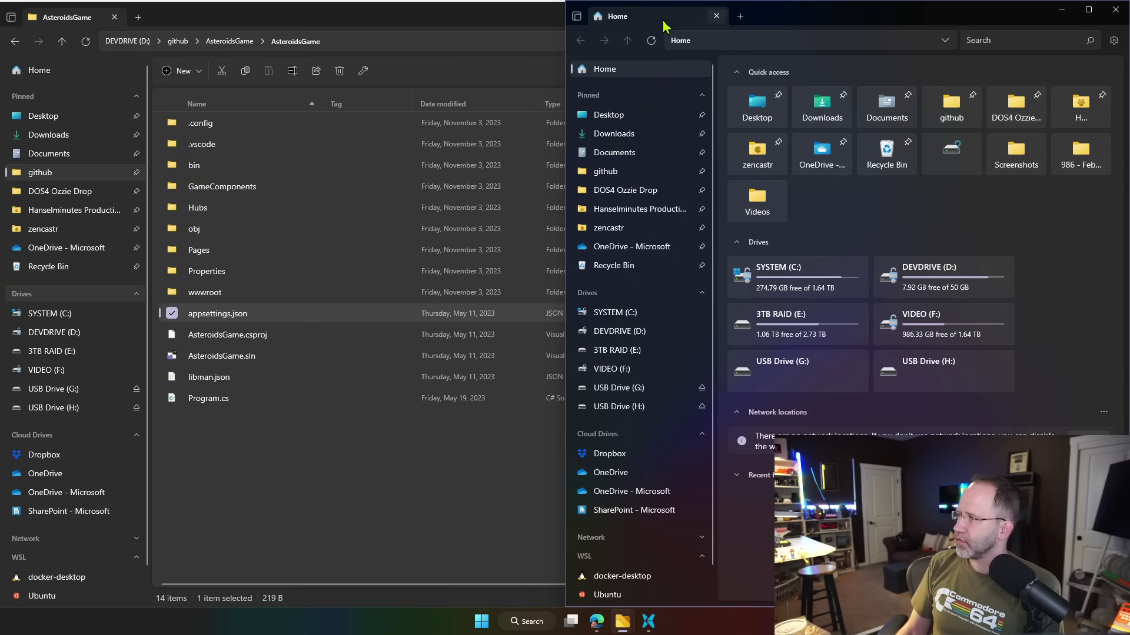
pyautogui.click(1115, 10)
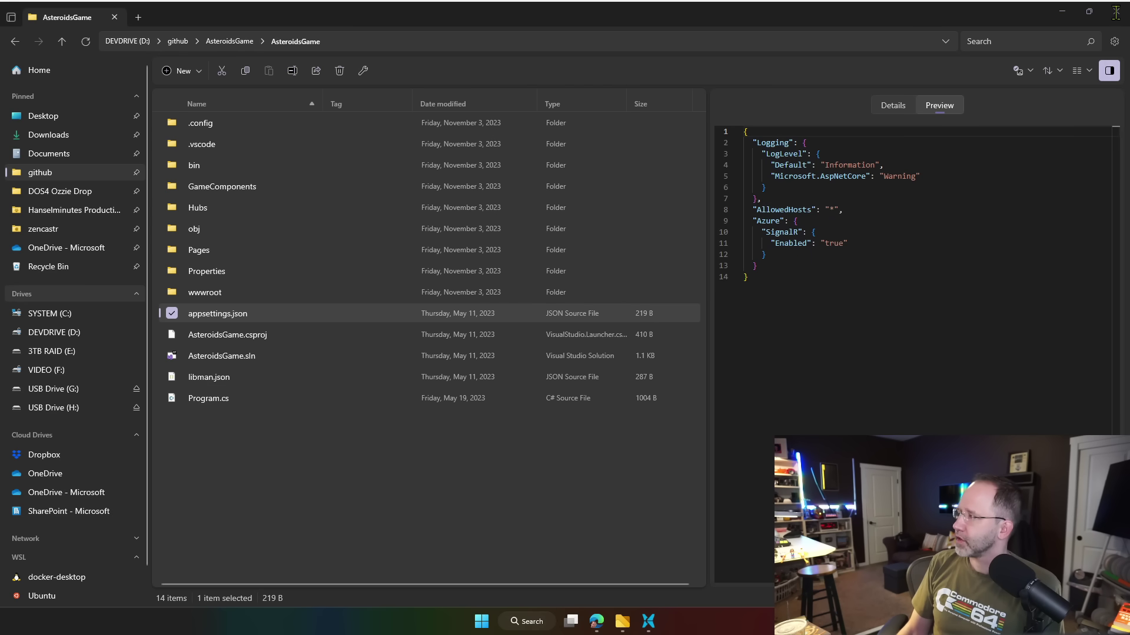
pyautogui.click(596, 624)
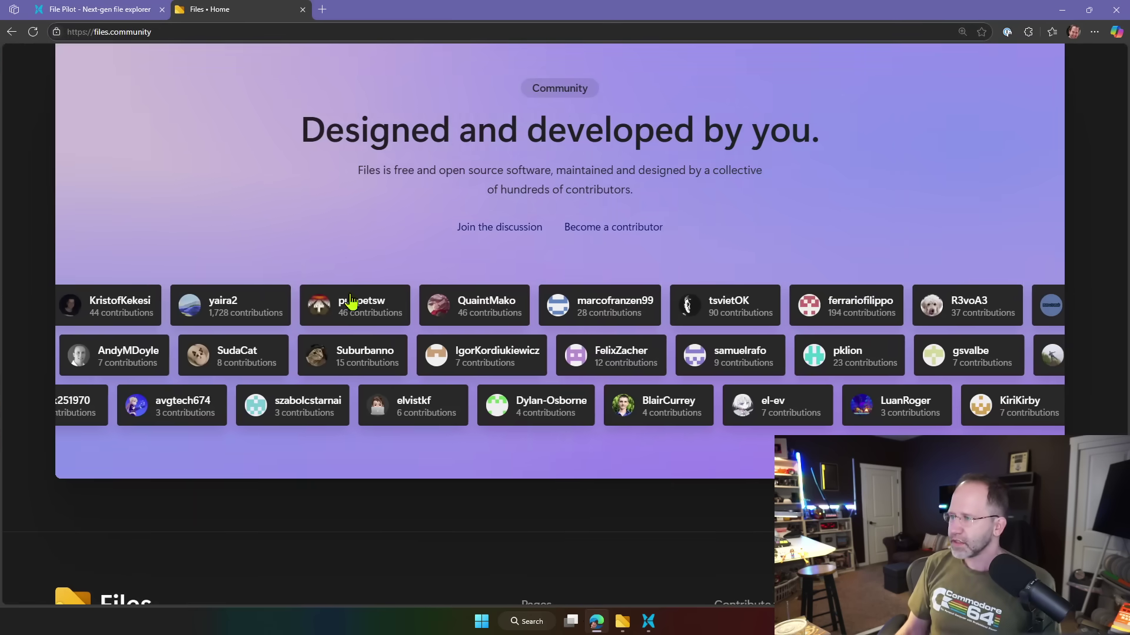
# Step: Switch to the File Pilot site, zoom it to 125%, and show Explorer's recent locations
pyautogui.click(117, 12)
pyautogui.hotkey('ctrl', '+')
pyautogui.hotkey('ctrl', '+')
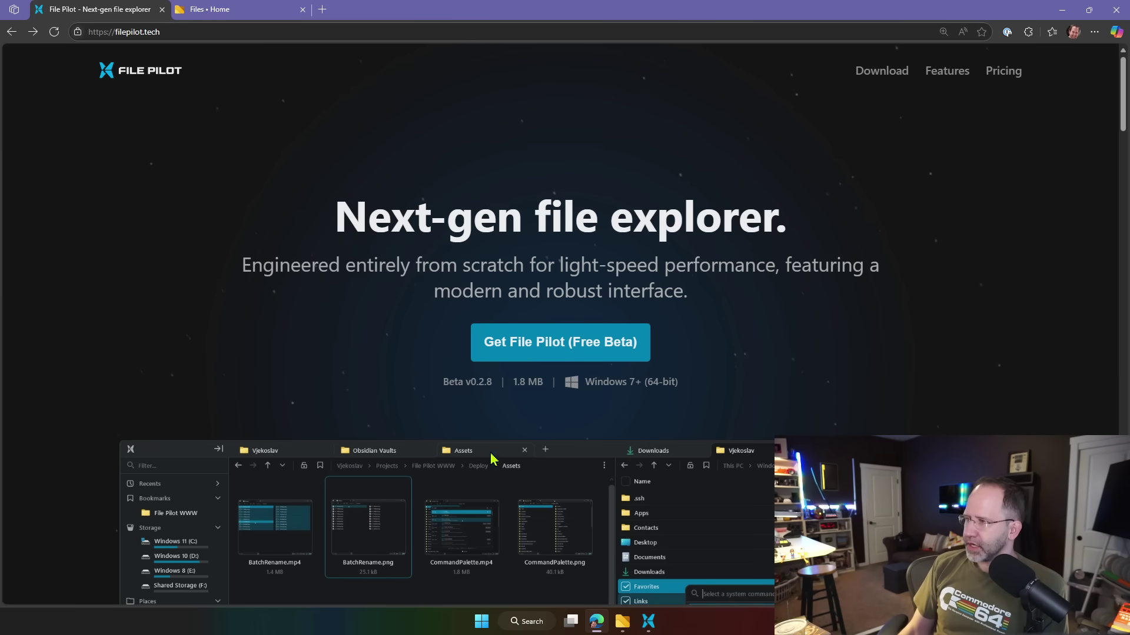
pyautogui.rightClick(623, 621)
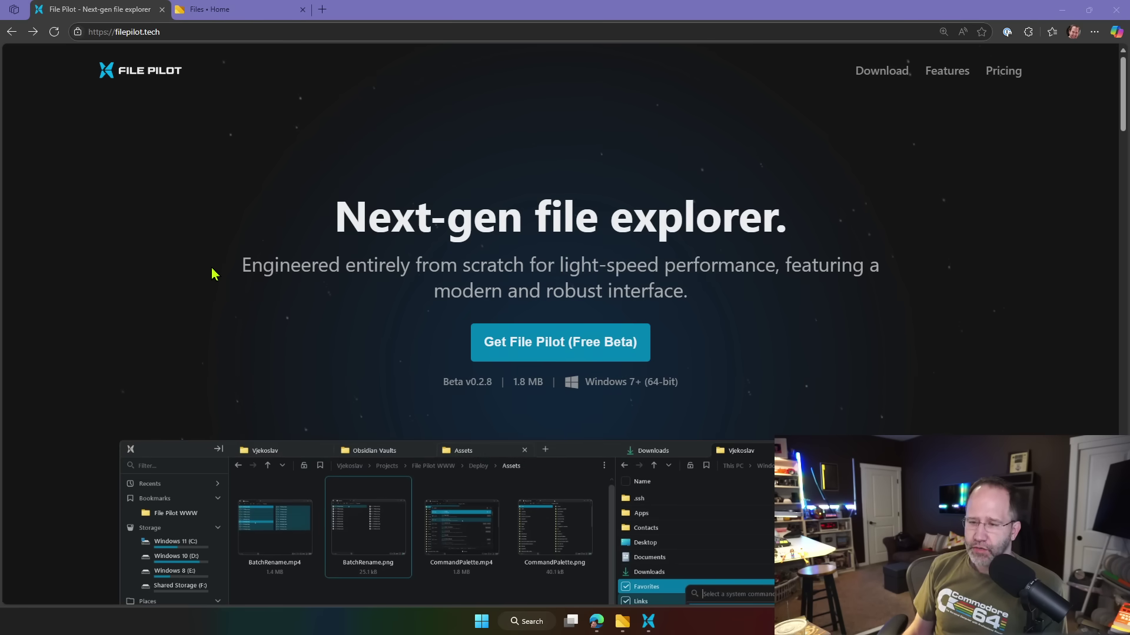
# Step: Scroll through File Pilot's features and open the Pricing page with the $40 and $200 licences
pyautogui.scroll(-10, 417, 264)
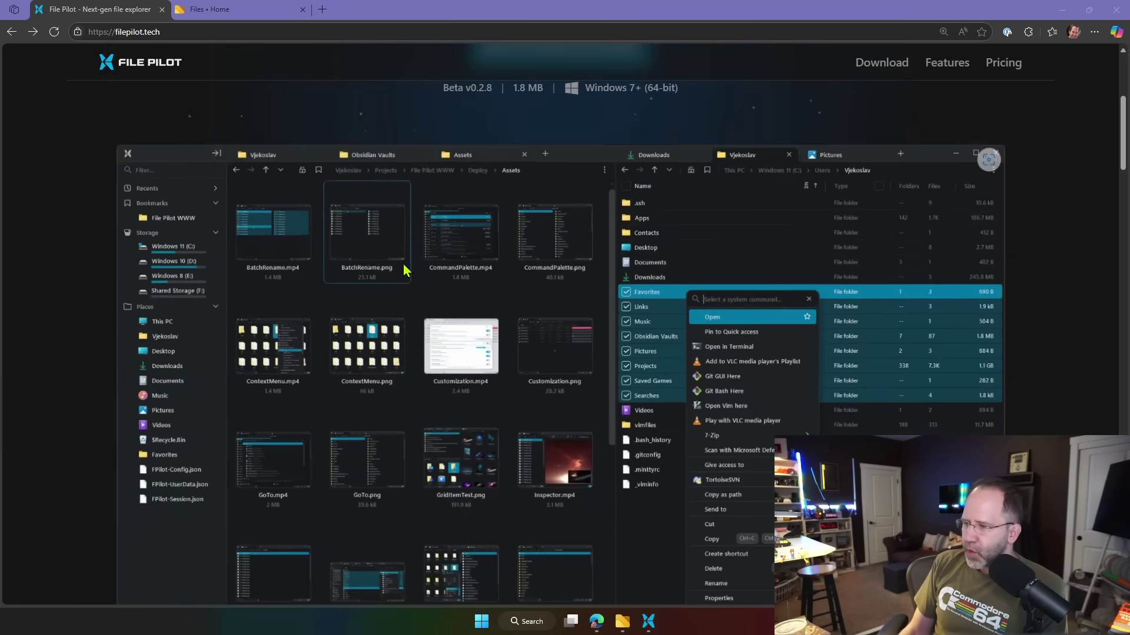
pyautogui.scroll(-10, 403, 271)
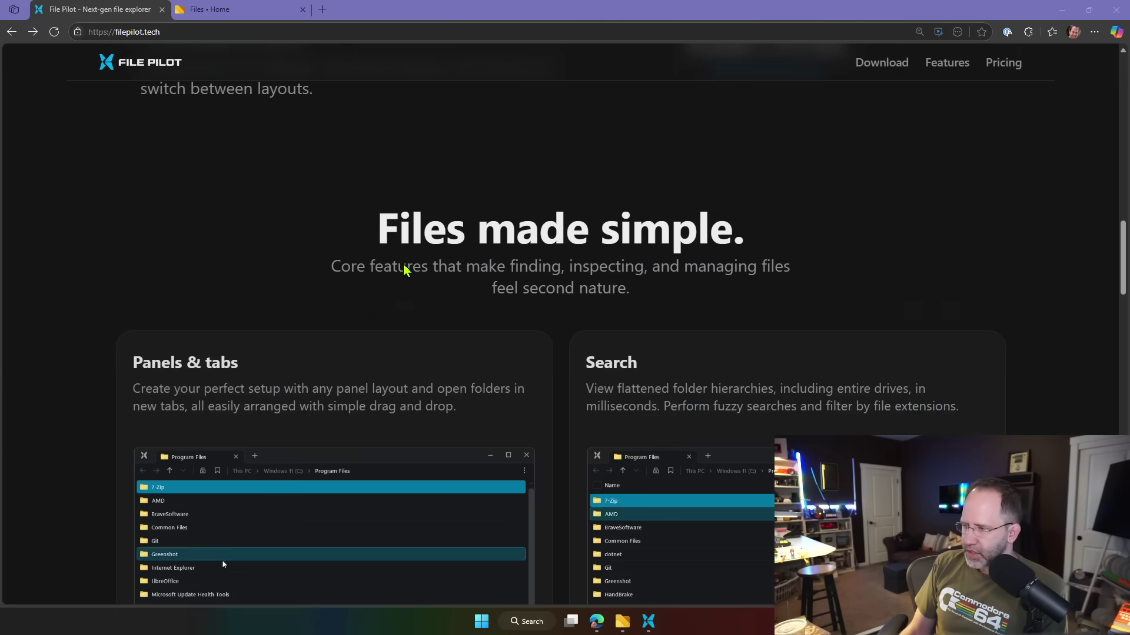
pyautogui.scroll(-10, 403, 270)
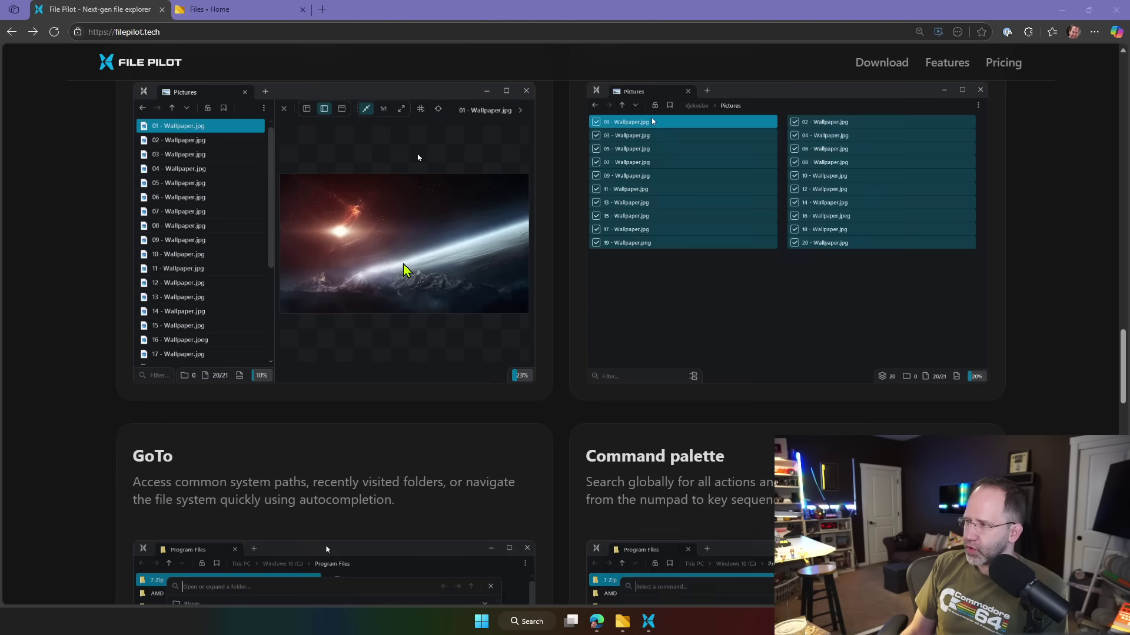
pyautogui.scroll(-5, 403, 271)
pyautogui.scroll(-8, 406, 271)
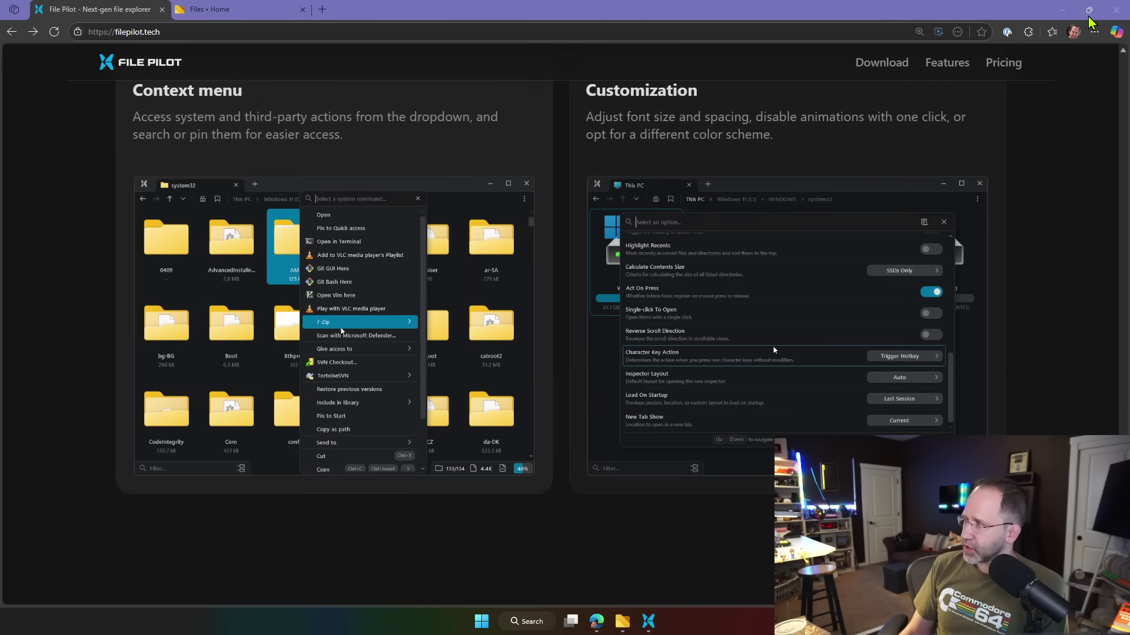
pyautogui.click(999, 65)
pyautogui.scroll(-3, 265, 361)
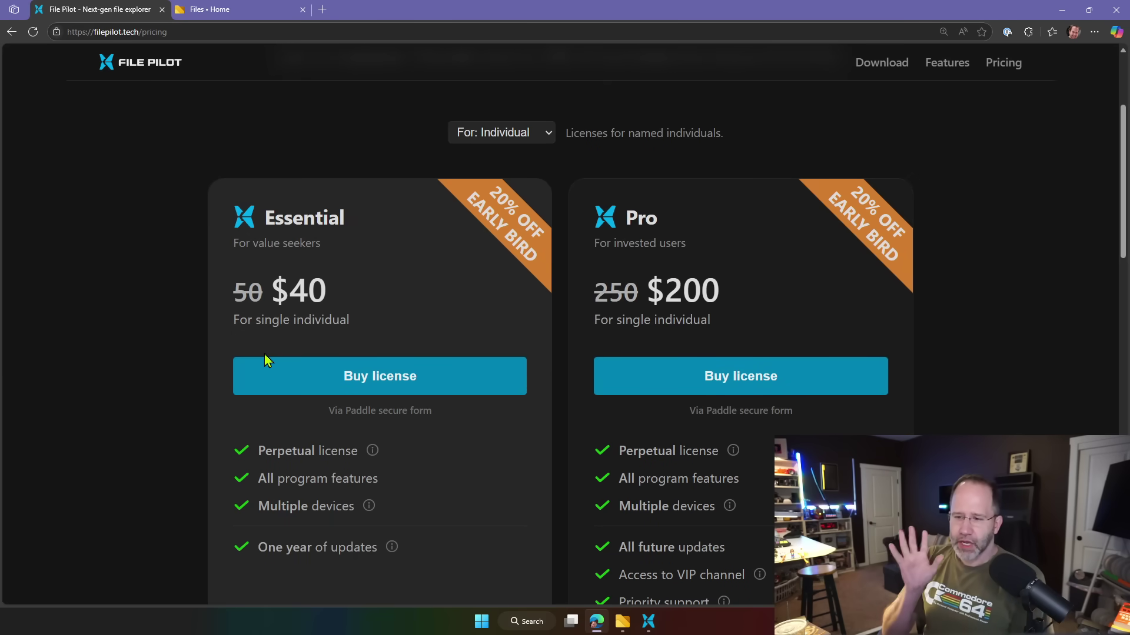
# Step: Return to the File Pilot home page, highlight its download size, then minimize Edge
pyautogui.click(138, 75)
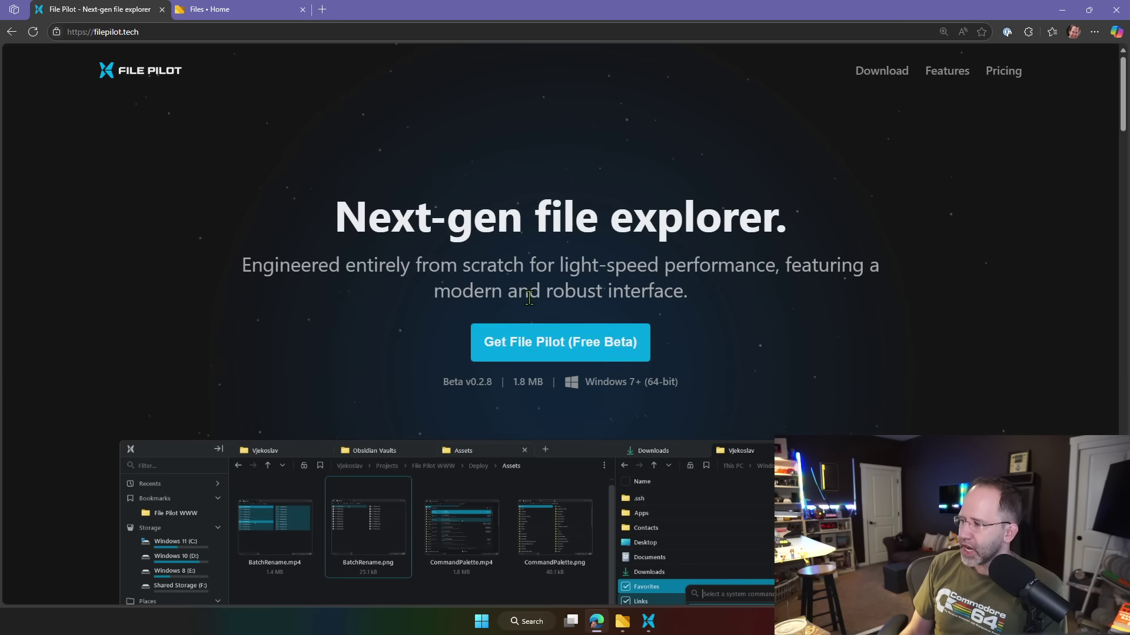
pyautogui.scroll(-2, 493, 299)
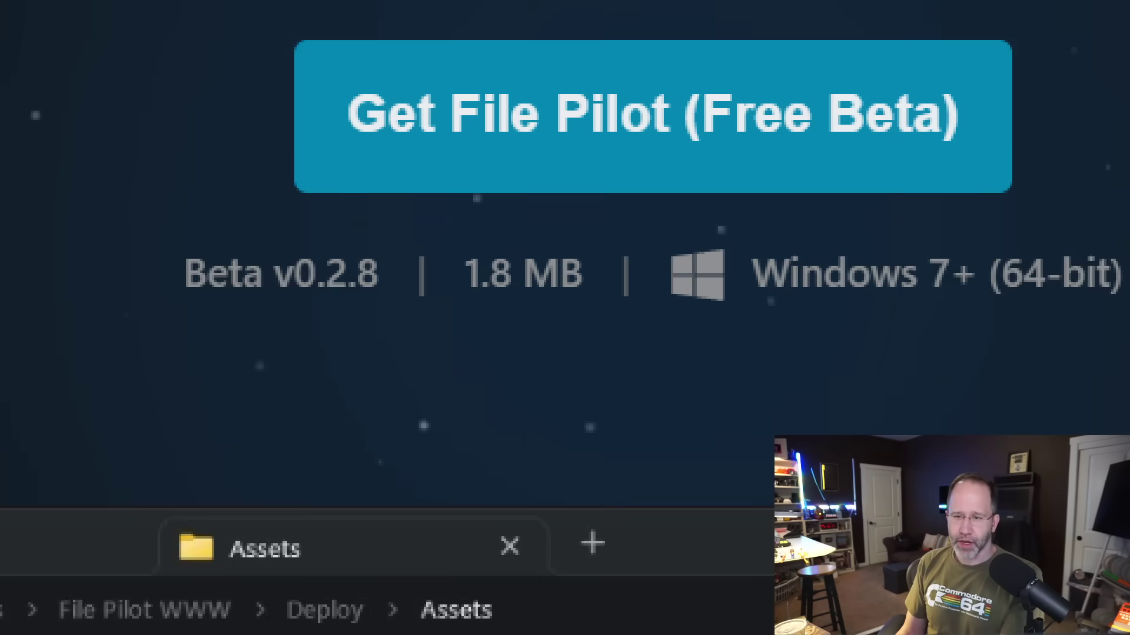
pyautogui.moveTo(330, 197); pyautogui.dragTo(924, 385)
pyautogui.moveTo(412, 409); pyautogui.dragTo(324, 588)
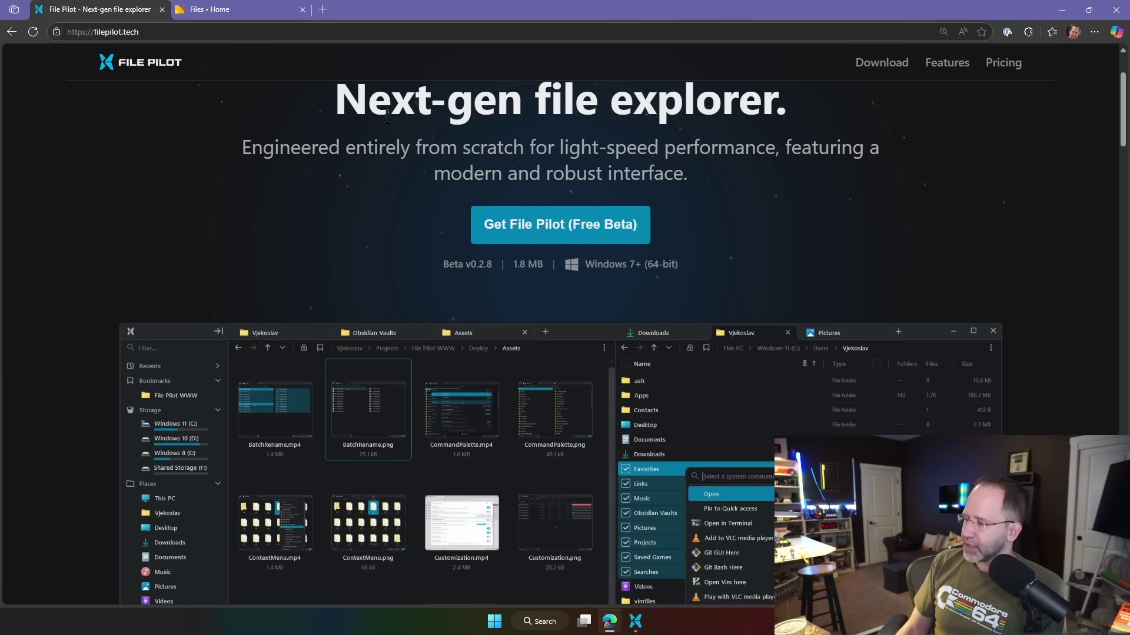
pyautogui.click(1062, 10)
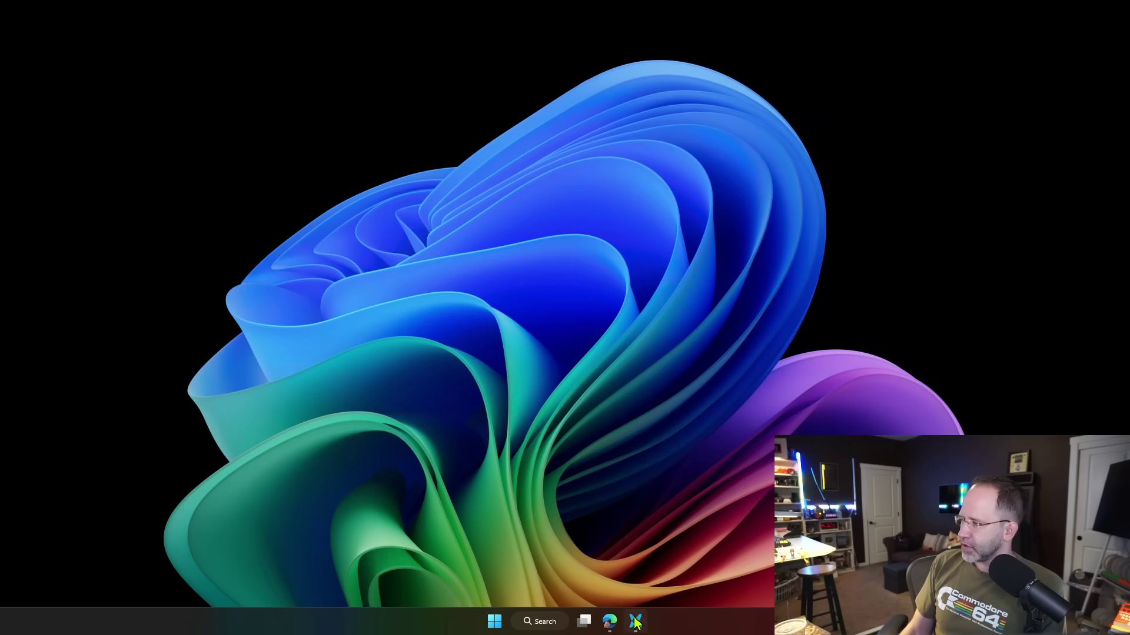
# Step: Bring File Pilot forward and lower the interface and inspector font sizes to 10 in Options
pyautogui.click(635, 621)
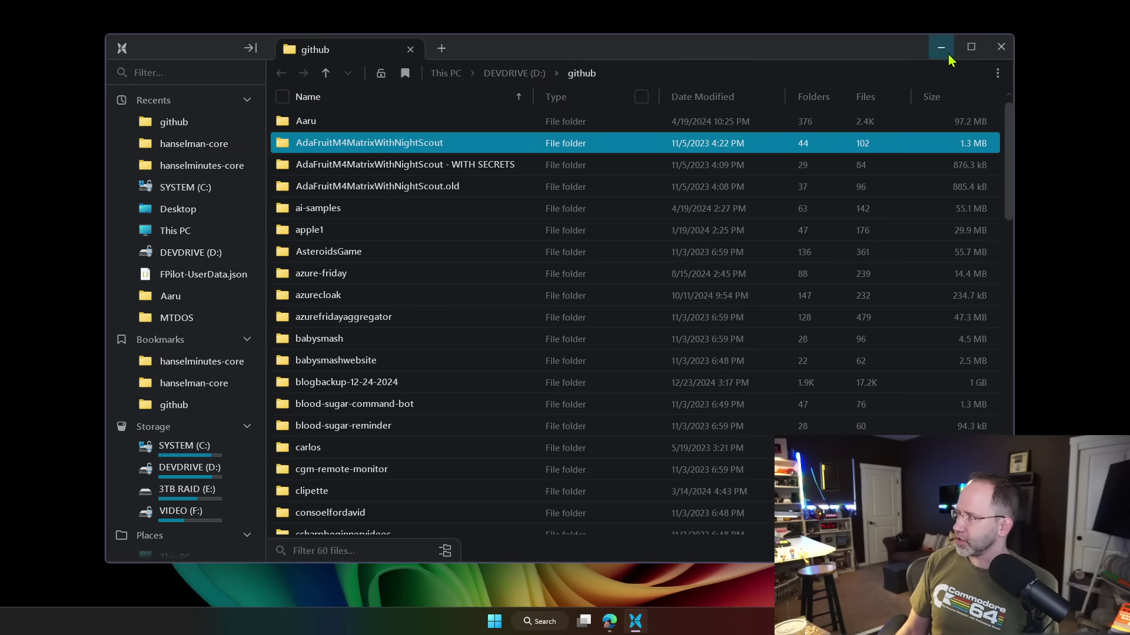
pyautogui.click(997, 73)
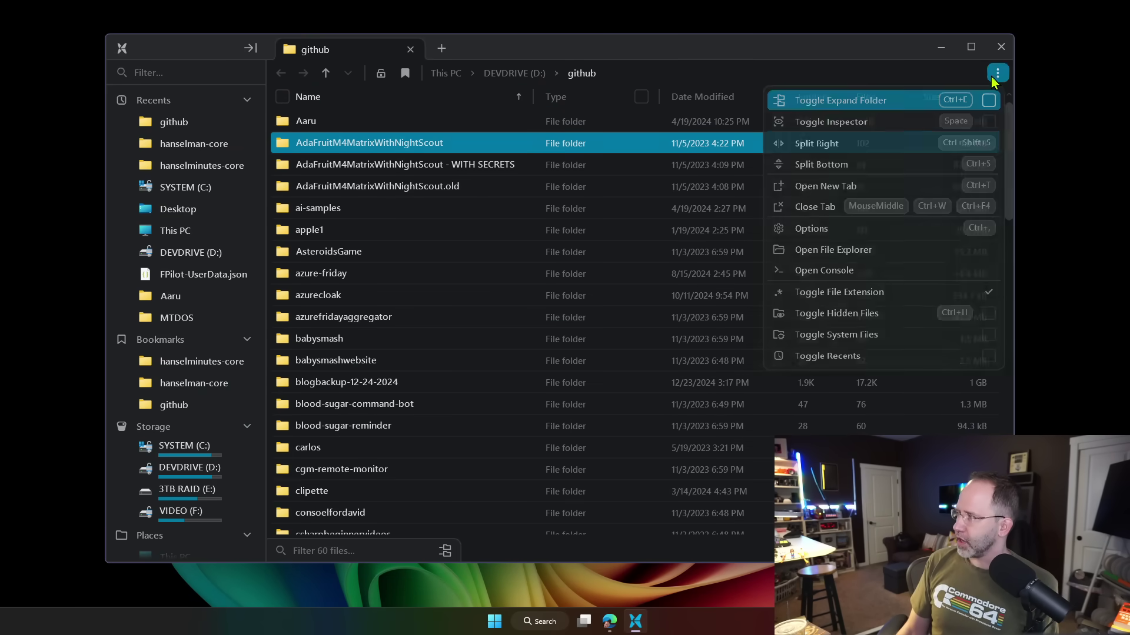
pyautogui.click(765, 234)
pyautogui.click(710, 185)
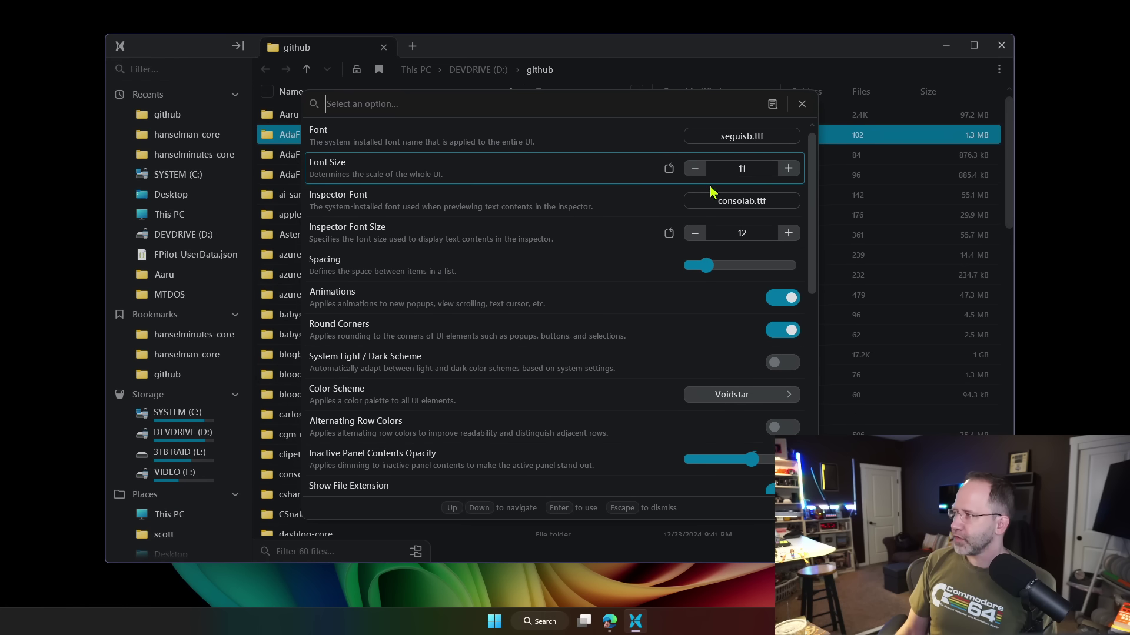
pyautogui.click(694, 168)
pyautogui.click(681, 219)
pyautogui.click(681, 219)
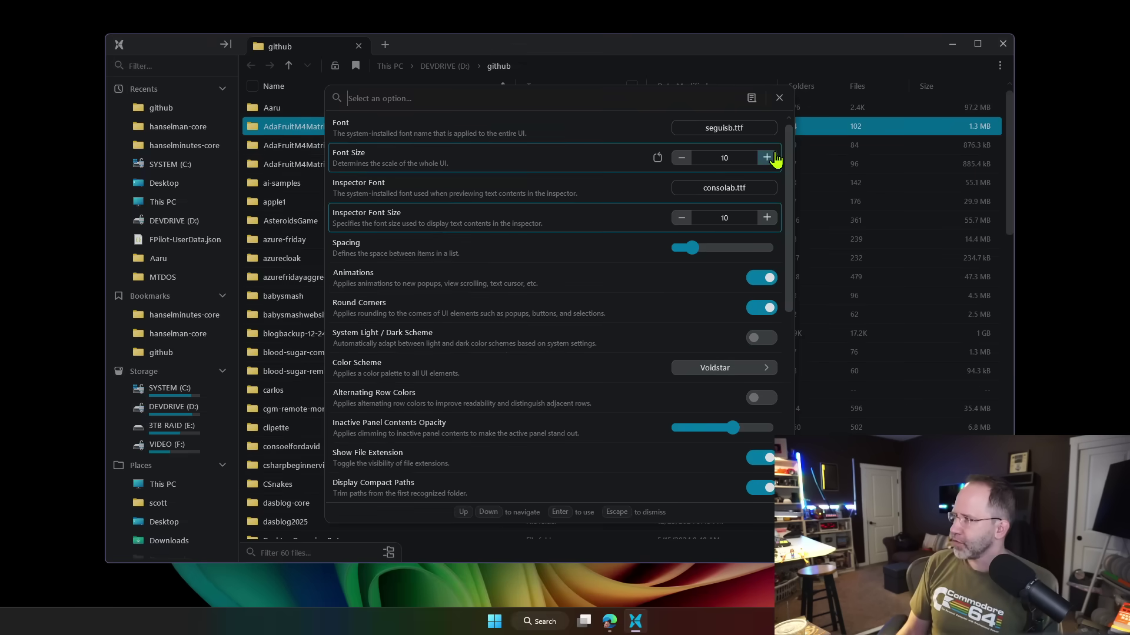
# Step: Raise the interface and inspector font sizes back to 12 and close Options
pyautogui.click(775, 159)
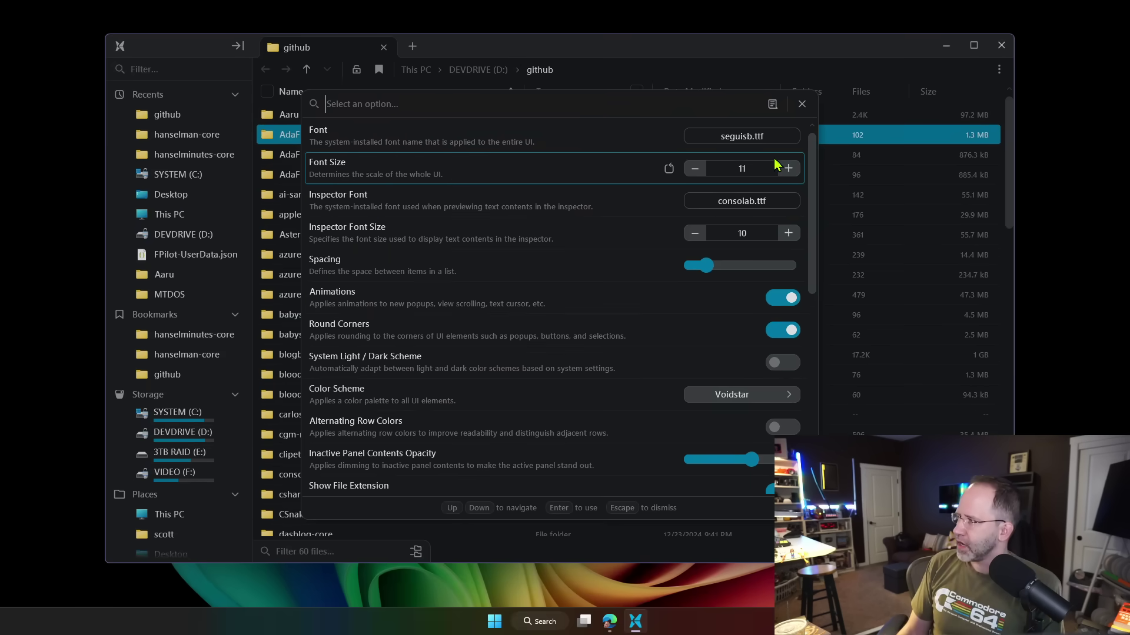
pyautogui.click(786, 171)
pyautogui.click(807, 252)
pyautogui.click(807, 252)
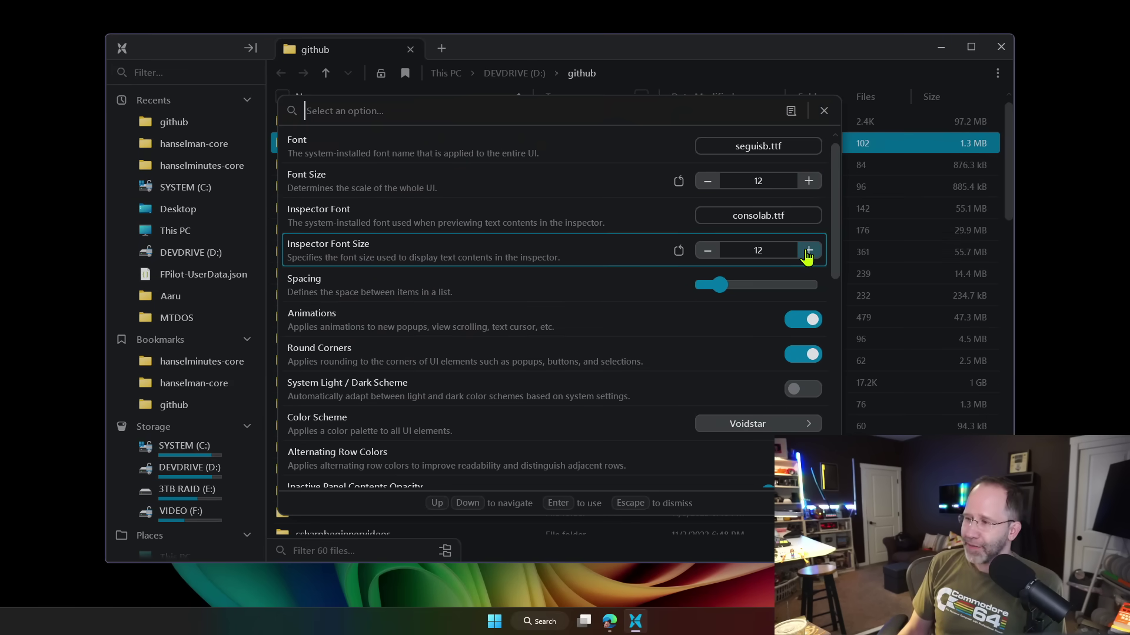
pyautogui.click(819, 113)
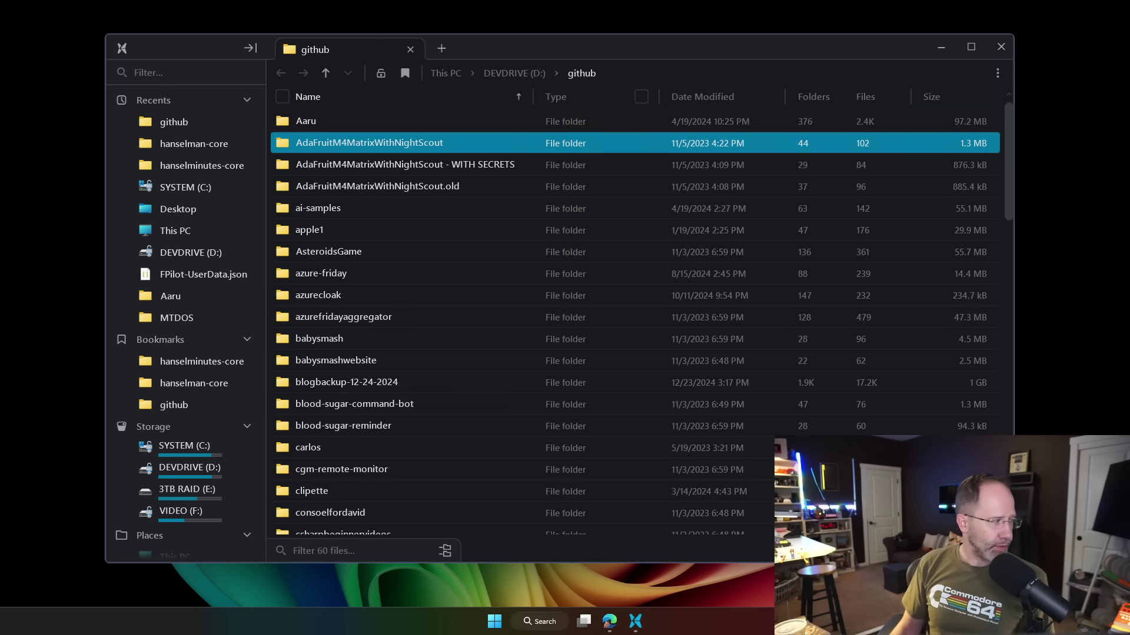
pyautogui.press('super+e')
pyautogui.moveTo(573, 343); pyautogui.dragTo(803, 100)
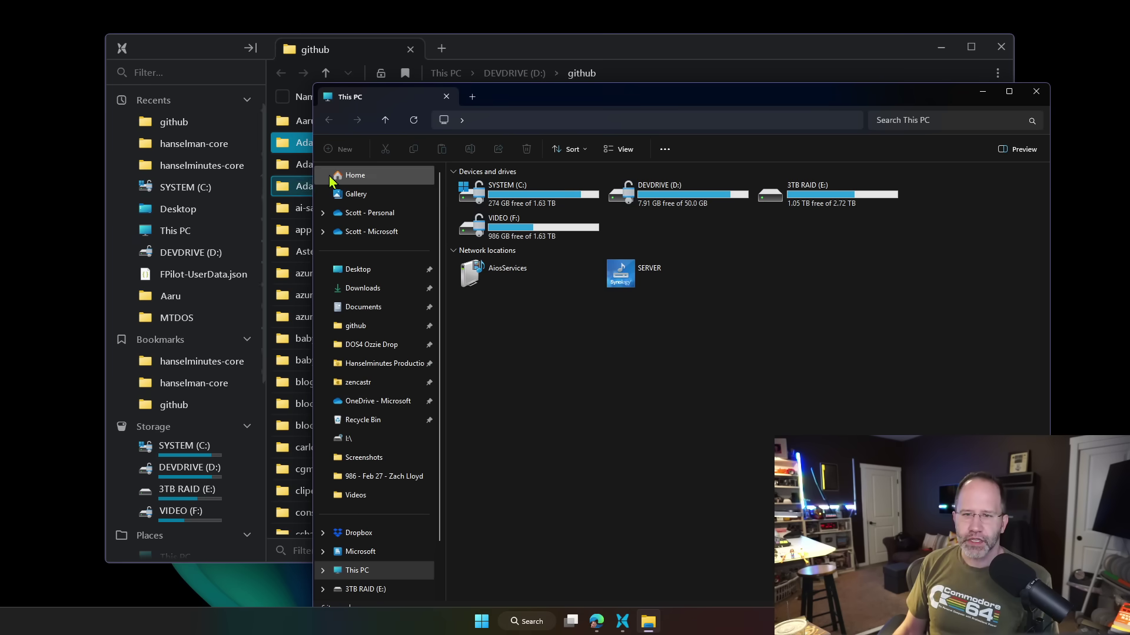
pyautogui.moveTo(463, 102)
pyautogui.mouseDown()
pyautogui.moveTo(504, 126)
pyautogui.moveTo(465, 124)
pyautogui.mouseUp()
pyautogui.click(415, 114)
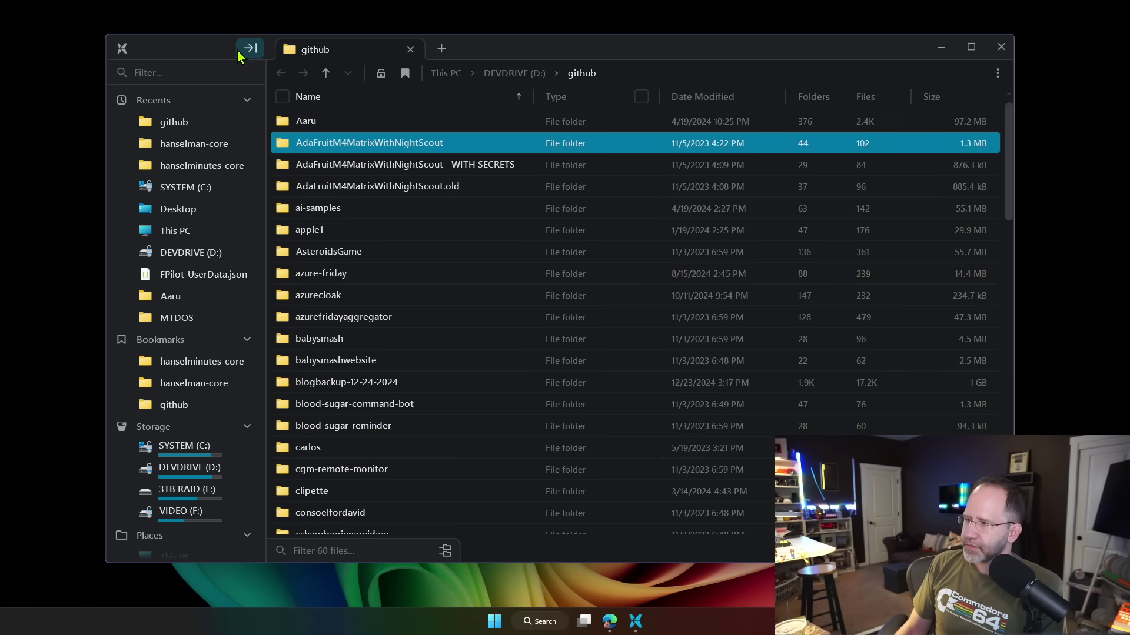
pyautogui.click(123, 48)
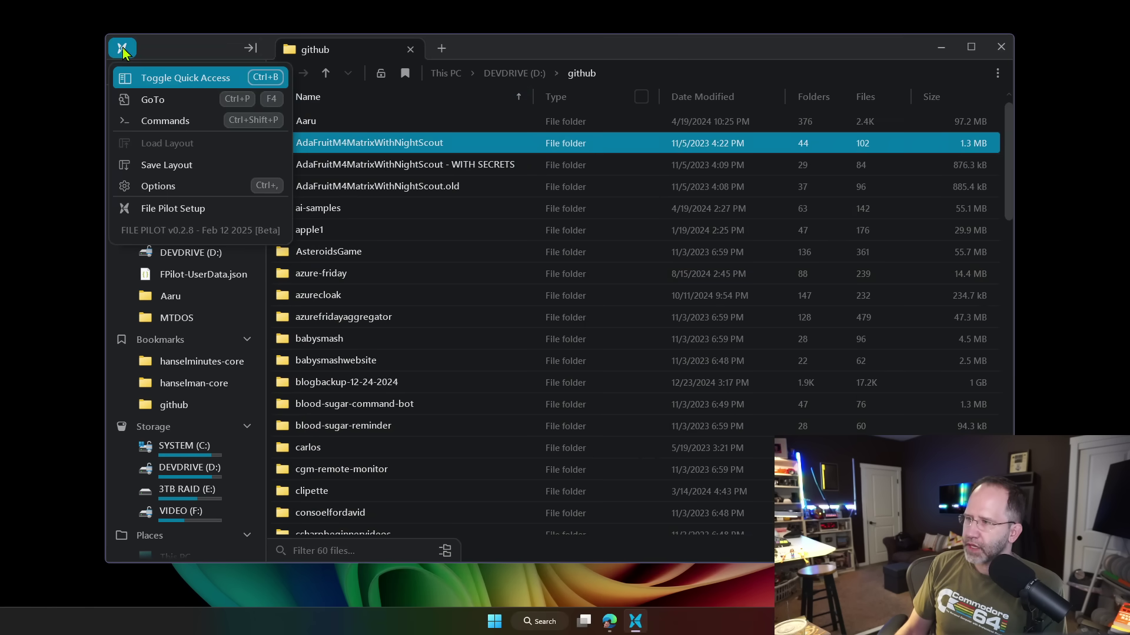
pyautogui.click(156, 80)
pyautogui.click(166, 75)
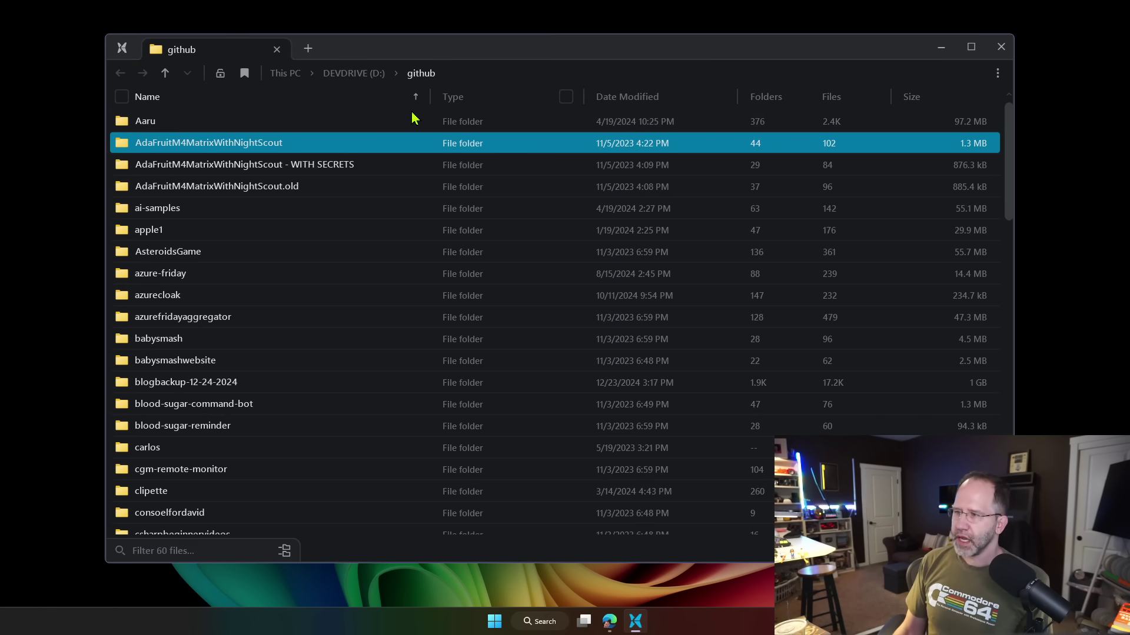
pyautogui.hotkey('ctrl', 'b')
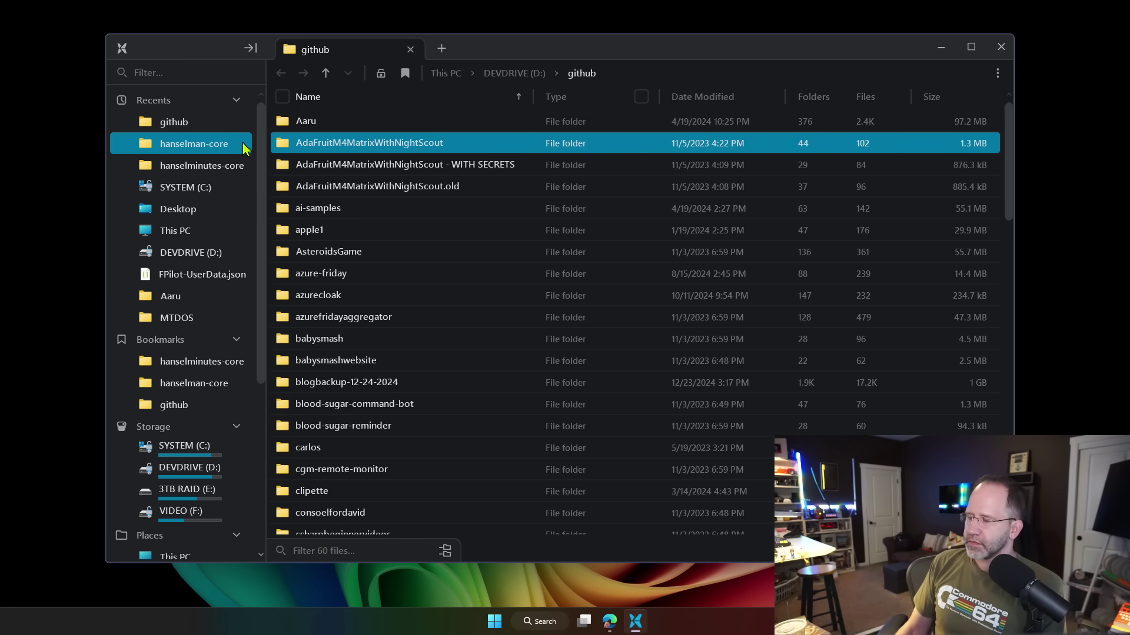
pyautogui.scroll(-2, 244, 149)
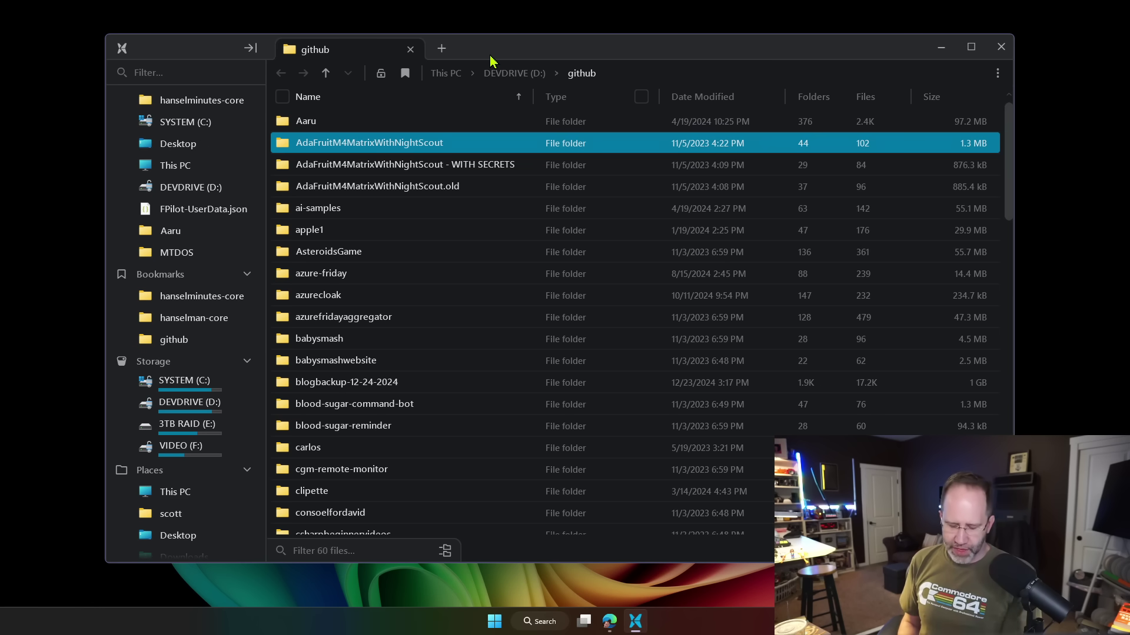
# Step: Open extra github tabs, reorder and close them, then move the window up-left
pyautogui.hotkey('ctrl', 't')
pyautogui.hotkey('ctrl', 't')
pyautogui.hotkey('ctrl', 't')
pyautogui.hotkey('ctrl', 't')
pyautogui.hotkey('ctrl', 't')
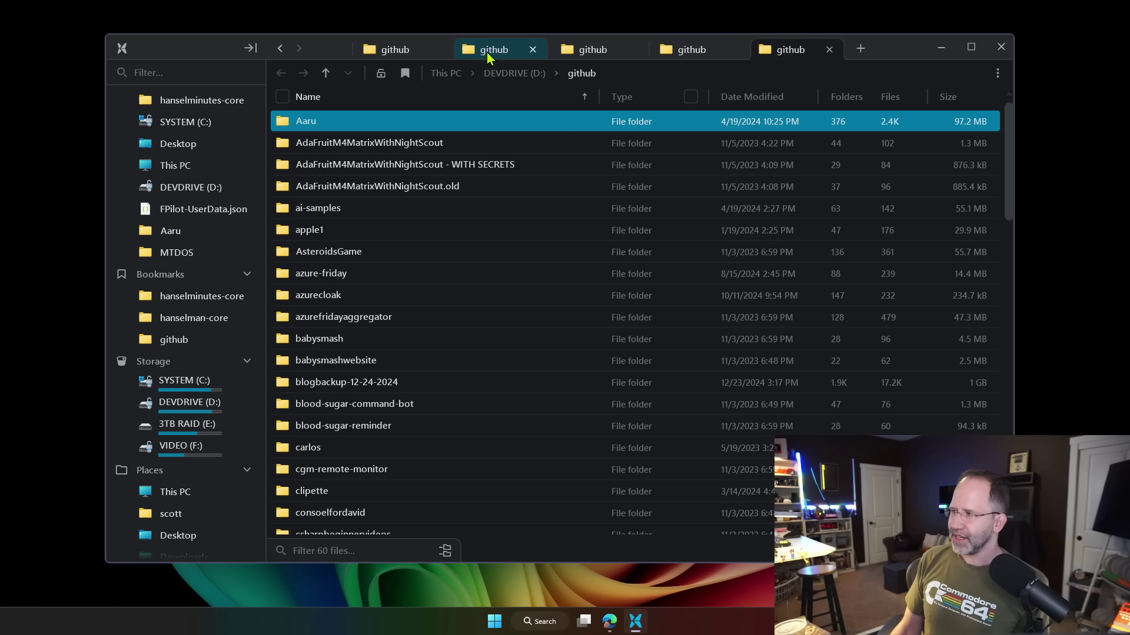
pyautogui.moveTo(487, 56); pyautogui.dragTo(491, 52)
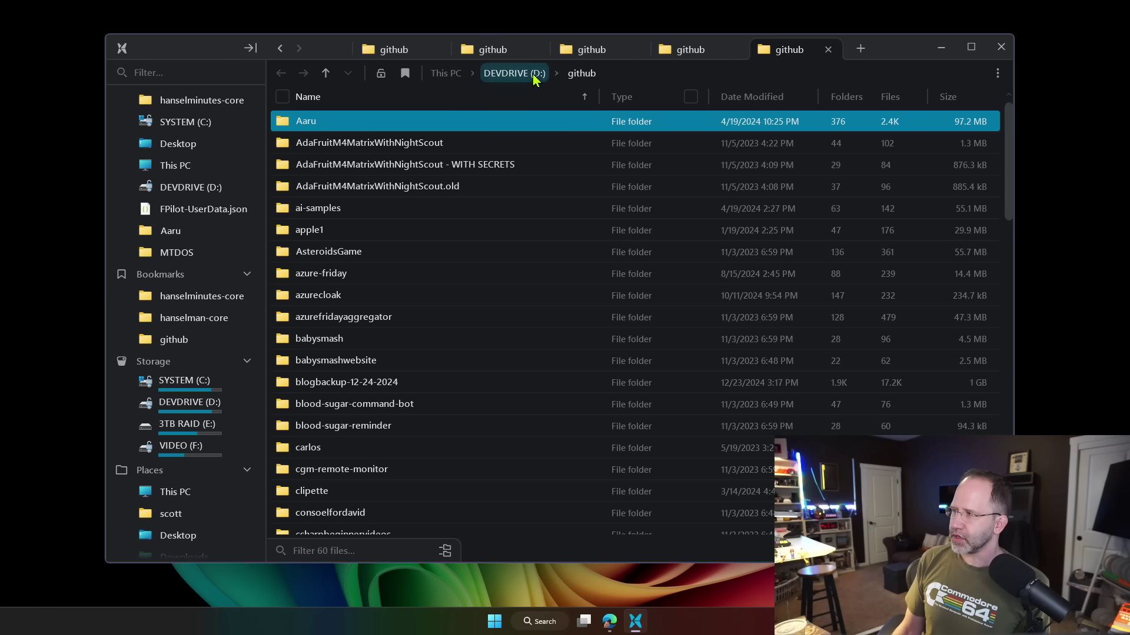
pyautogui.hotkey('ctrl', 'w')
pyautogui.hotkey('ctrl', 'w')
pyautogui.hotkey('ctrl', 'w')
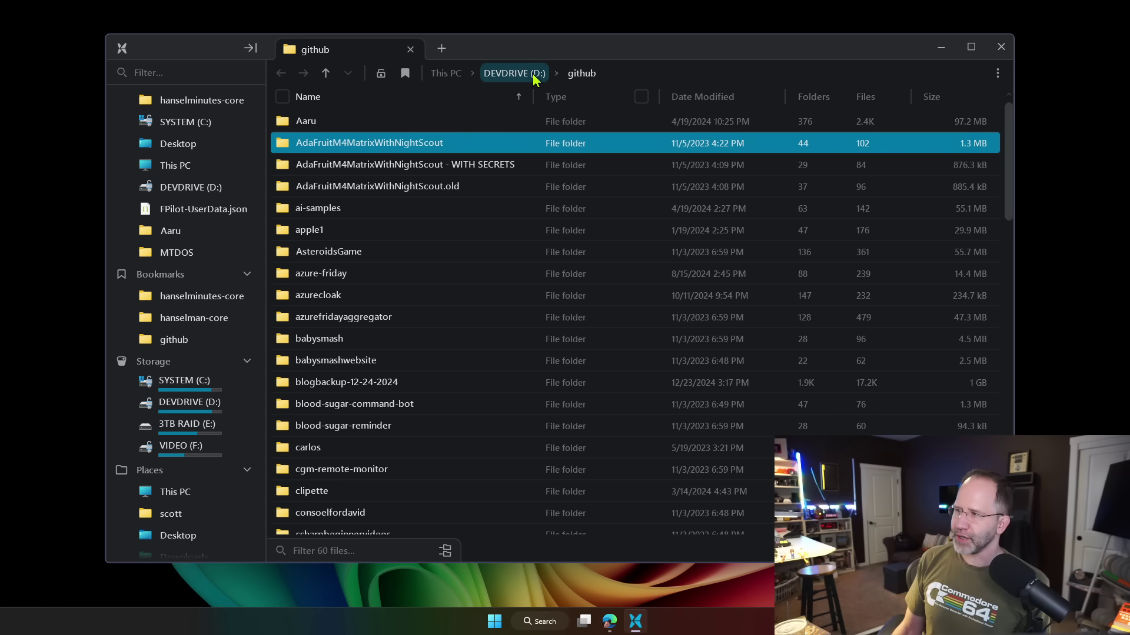
pyautogui.moveTo(553, 54); pyautogui.dragTo(521, 45)
pyautogui.scroll(-3, 170, 386)
pyautogui.scroll(4, 155, 380)
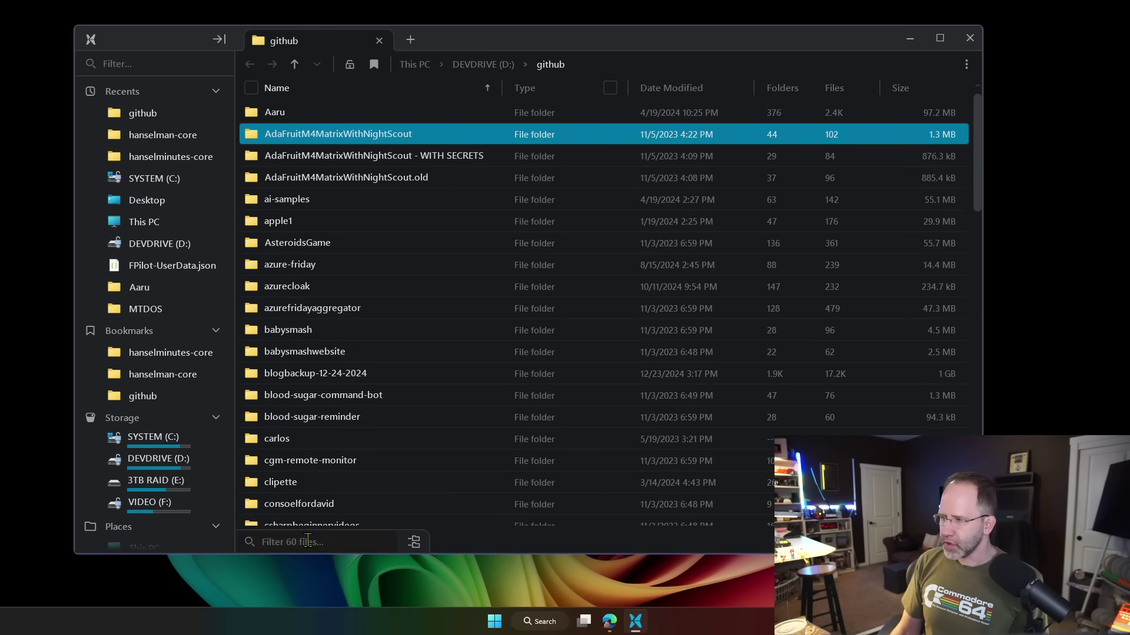
pyautogui.write('hanselman')
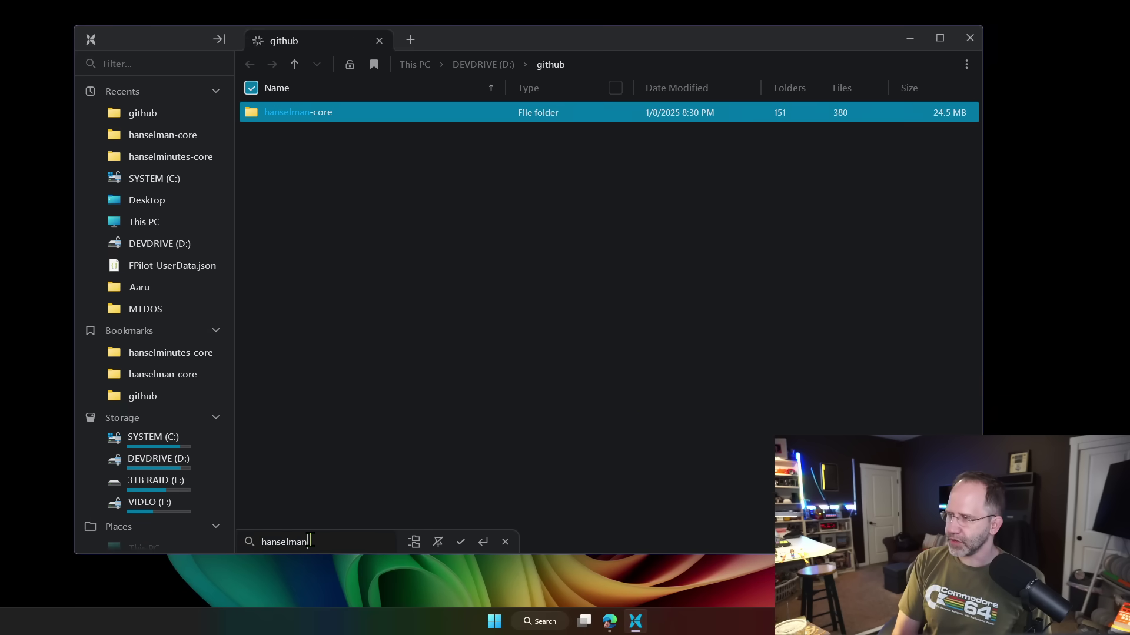
pyautogui.press('Return')
pyautogui.write('hanselman')
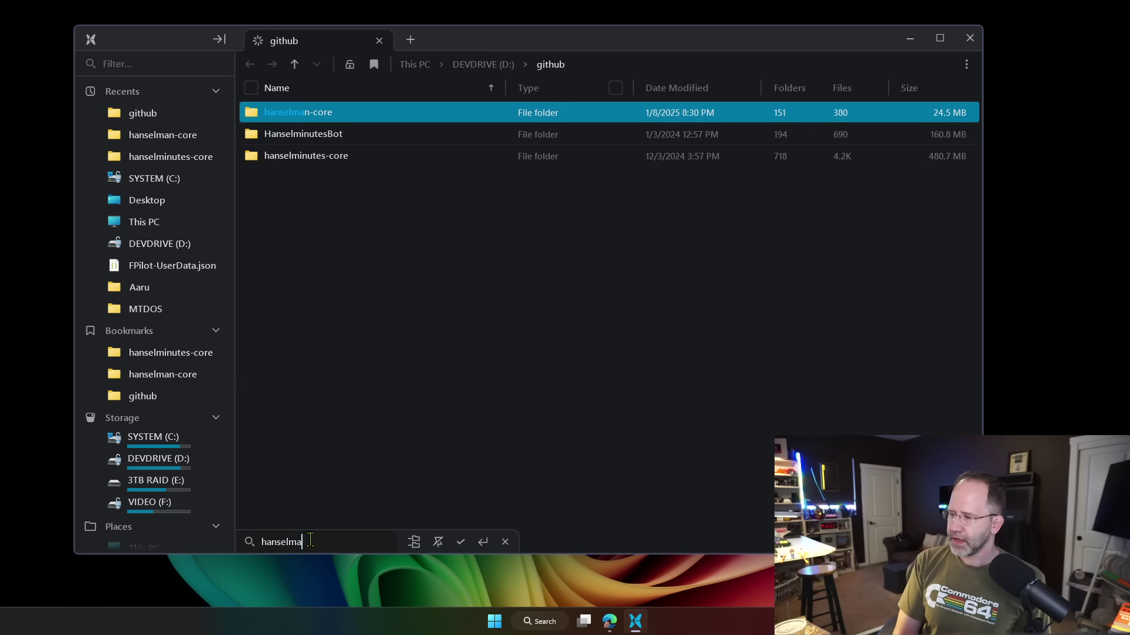
pyautogui.hotkey('ctrl', 'a')
pyautogui.write('hanselman')
pyautogui.hotkey('ctrl', 'a')
pyautogui.press('BackSpace')
pyautogui.click(151, 56)
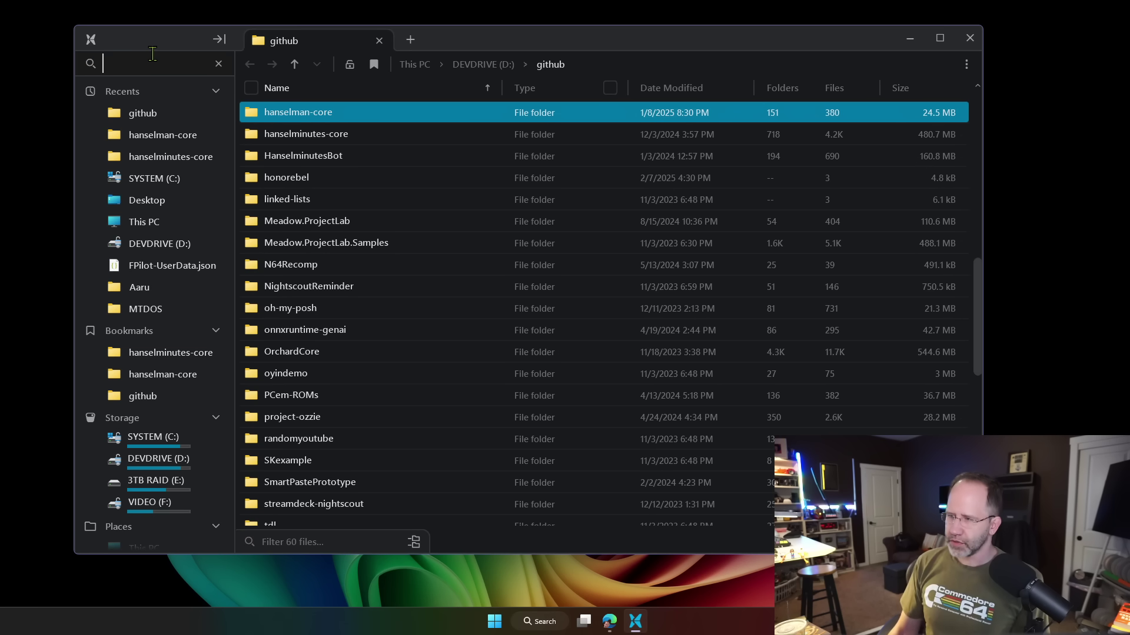
pyautogui.write('hanselmas')
pyautogui.press('BackSpace')
pyautogui.write('n-')
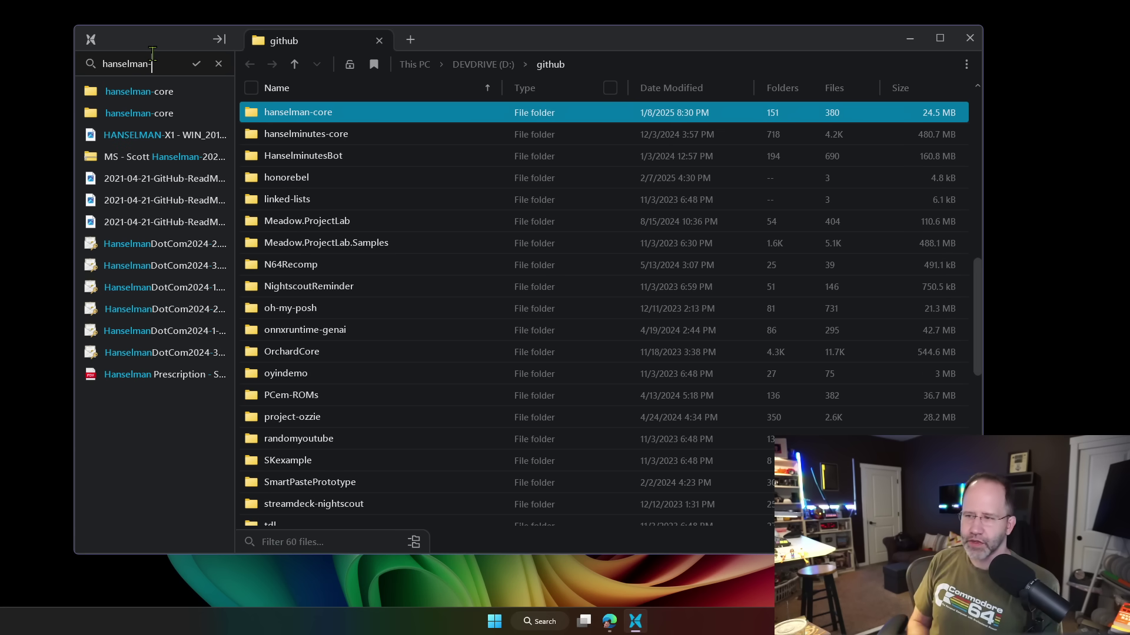
pyautogui.press('BackSpace')
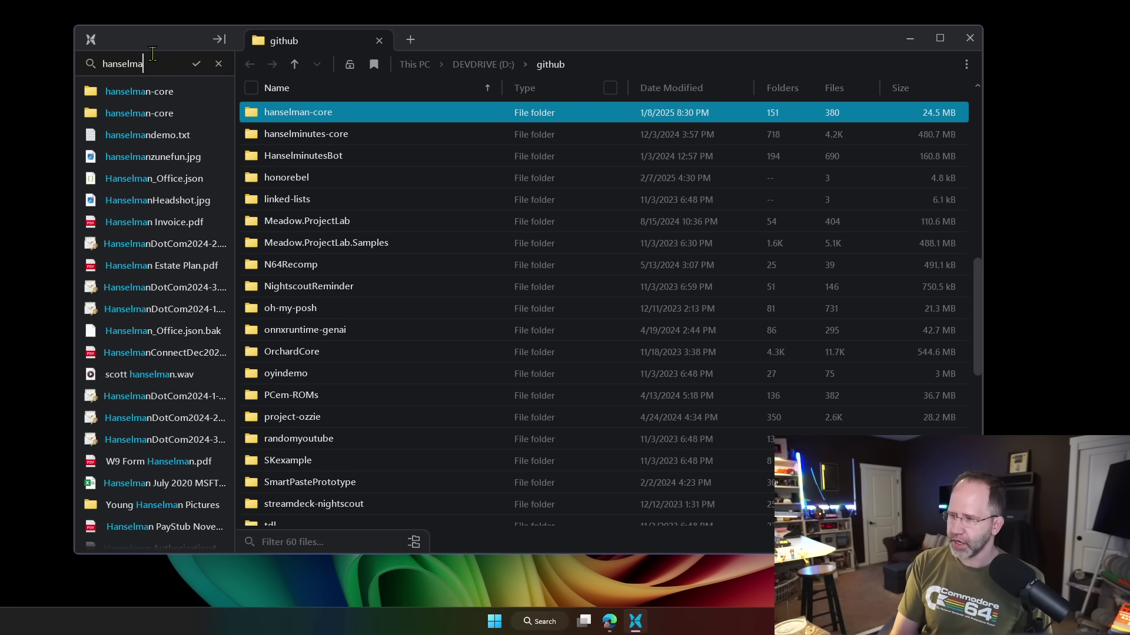
pyautogui.press('BackSpace')
pyautogui.press('BackSpace')
pyautogui.press('BackSpace')
pyautogui.press('BackSpace')
pyautogui.press('BackSpace')
pyautogui.press('BackSpace')
pyautogui.press('BackSpace')
pyautogui.press('BackSpace')
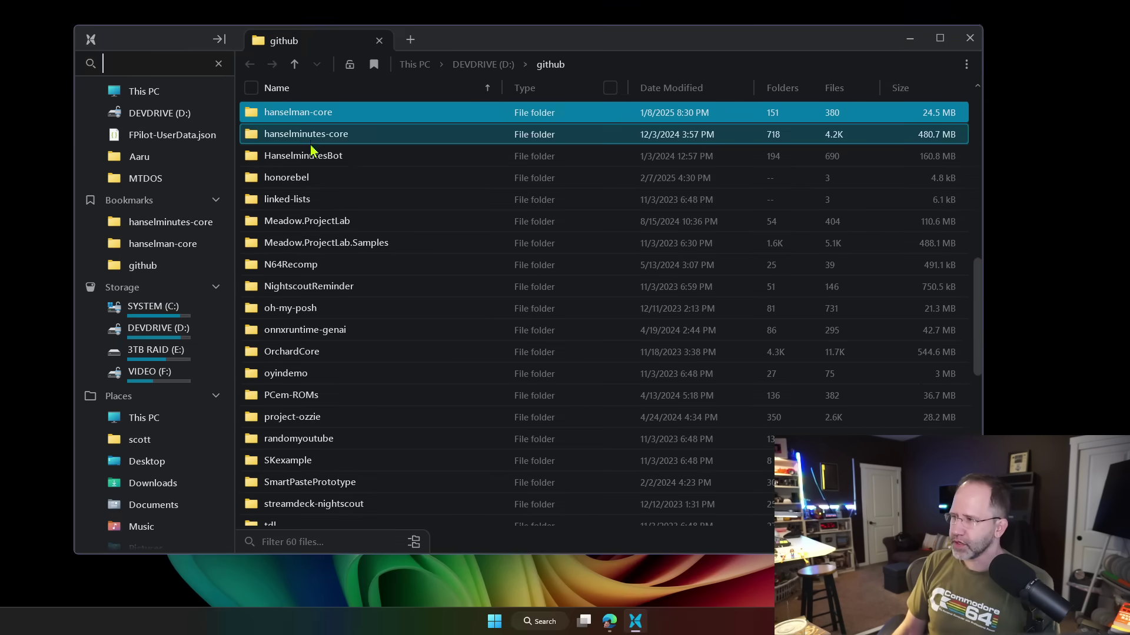
# Step: Open hanselminutes-core, go back, then start and cancel renaming it
pyautogui.doubleClick(311, 142)
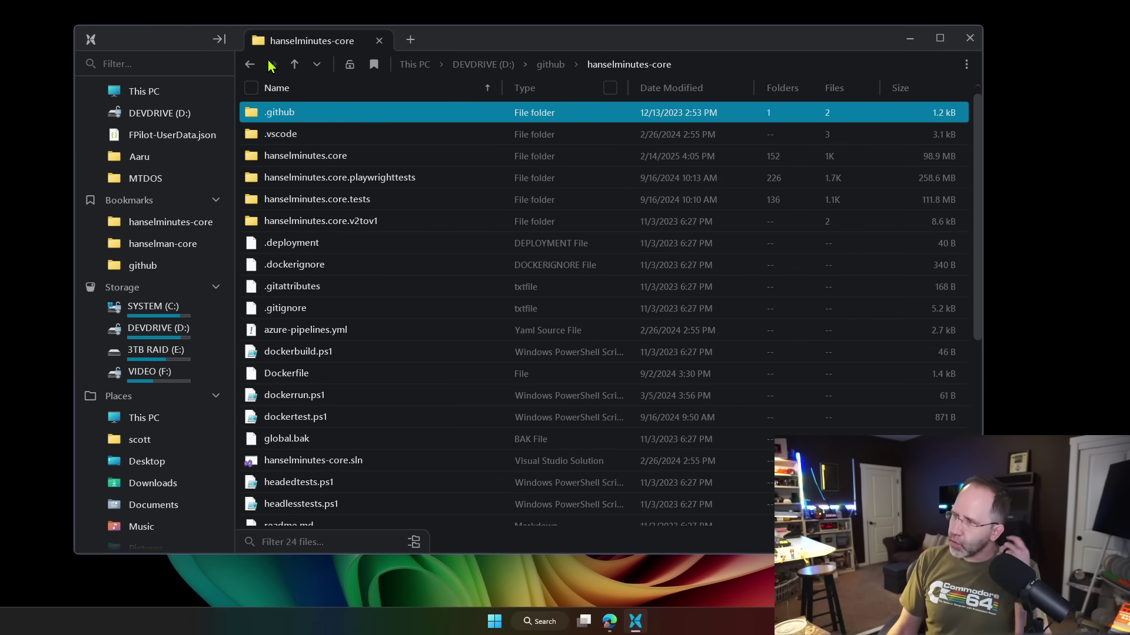
pyautogui.click(250, 64)
pyautogui.rightClick(276, 134)
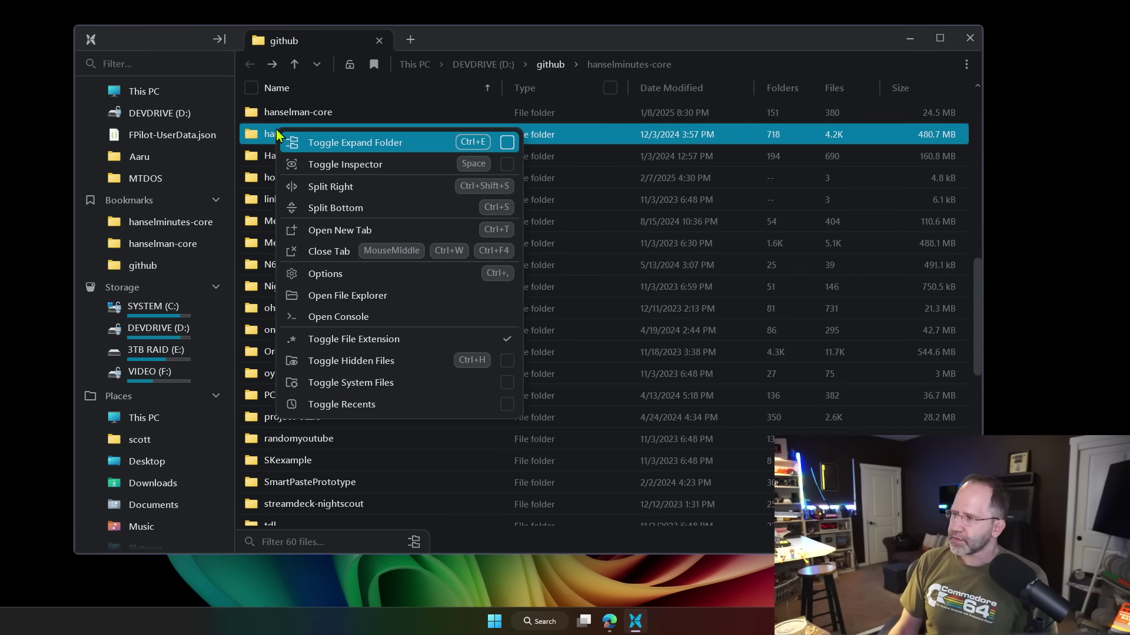
pyautogui.press('Escape')
pyautogui.press('F2')
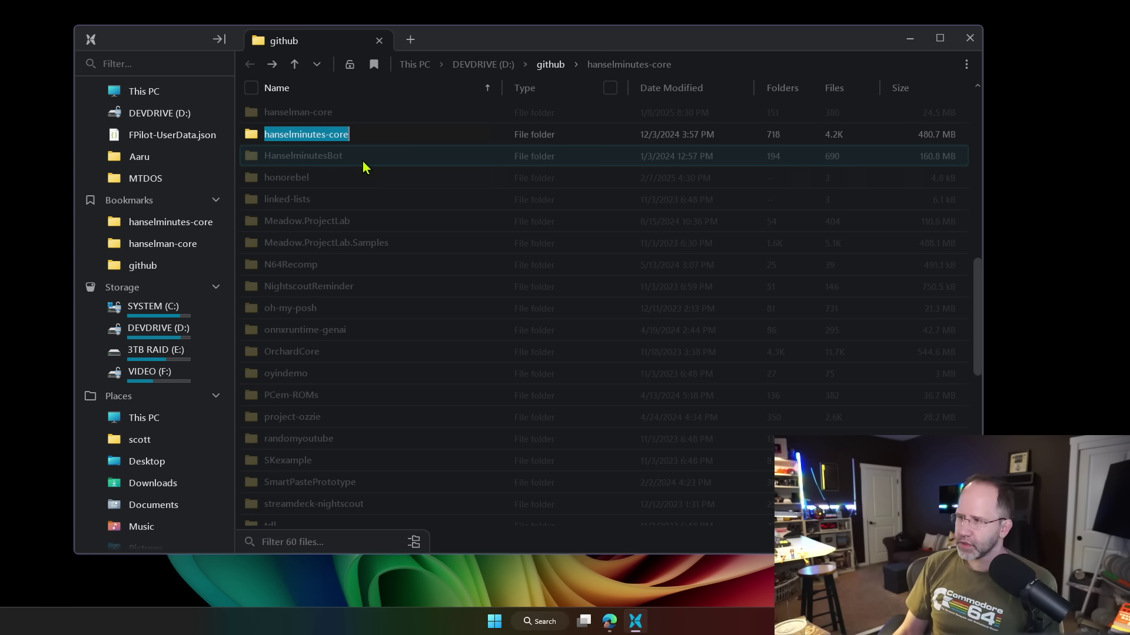
pyautogui.press('Escape')
# Step: Split the view right, maximize the window, and close the right pane
pyautogui.rightClick(305, 140)
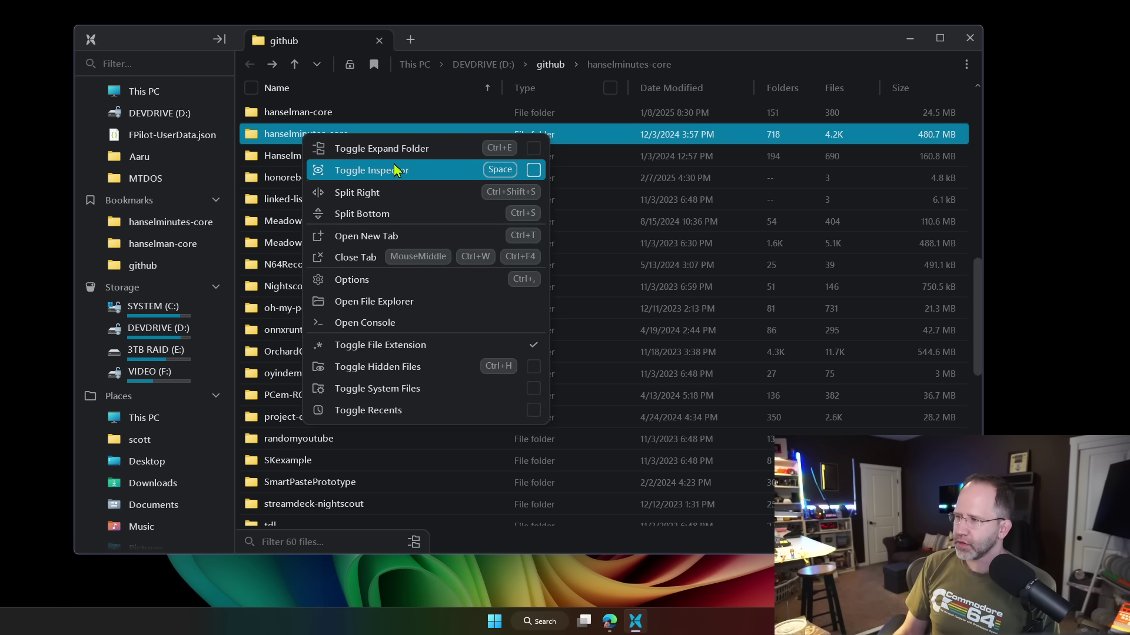
pyautogui.click(383, 194)
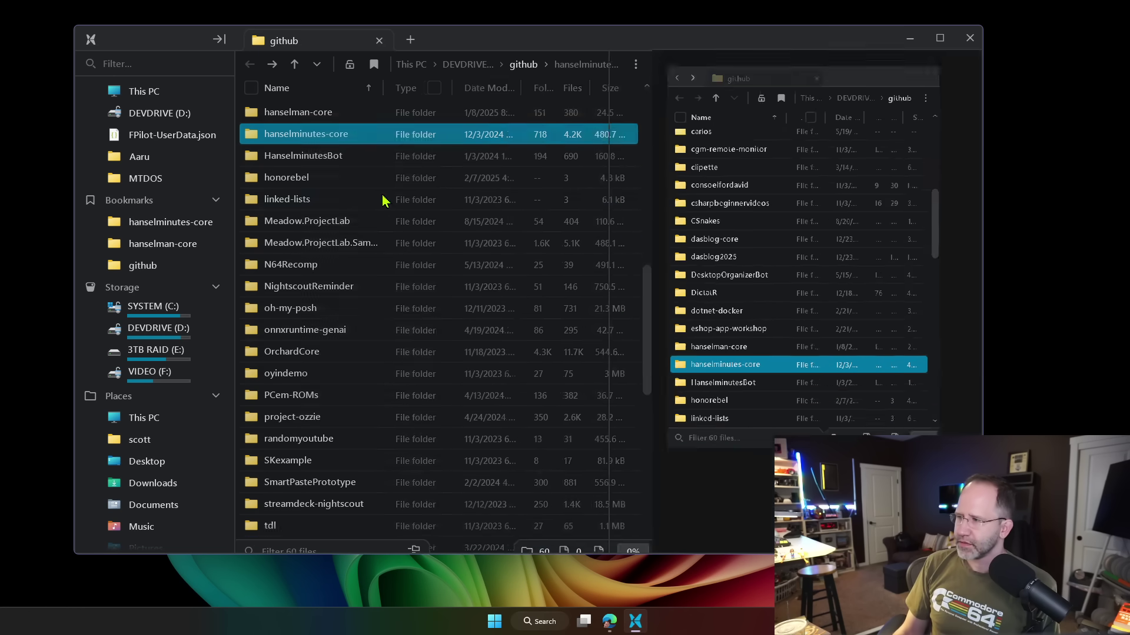
pyautogui.click(937, 39)
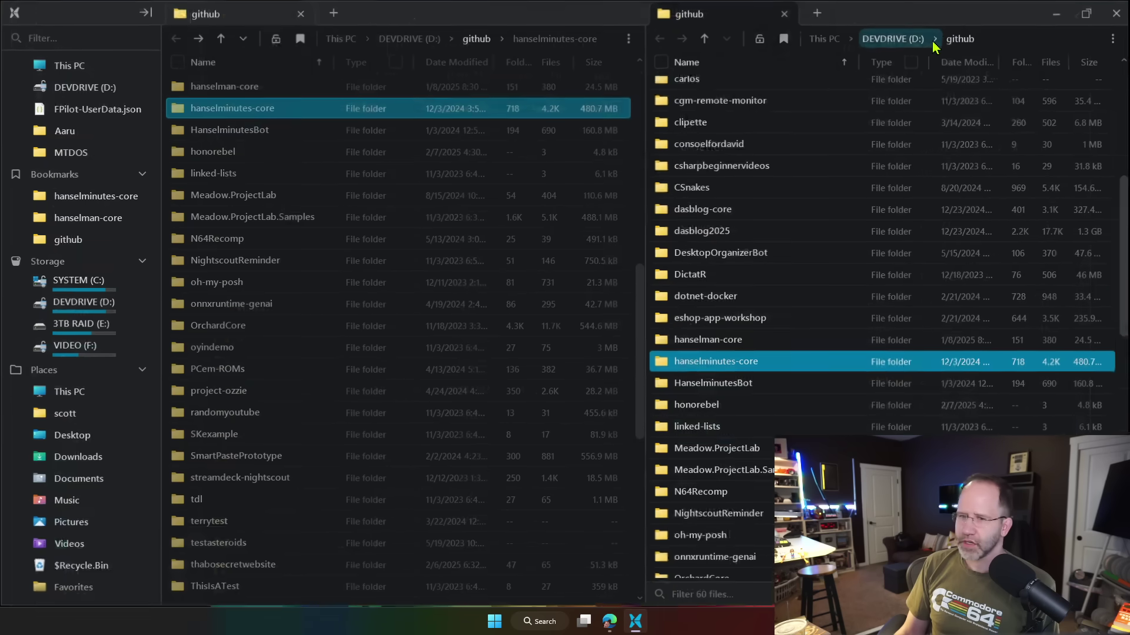
pyautogui.middleClick(751, 13)
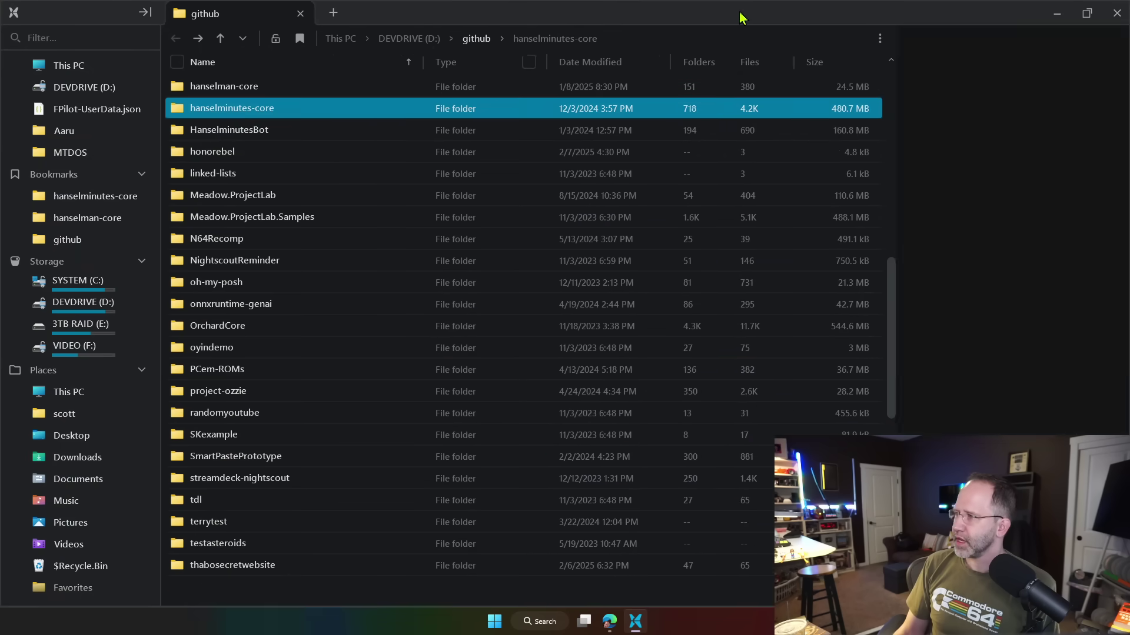
# Step: Split again, open hanselman-core left and hanselminutes-core right, then close the right pane
pyautogui.rightClick(227, 113)
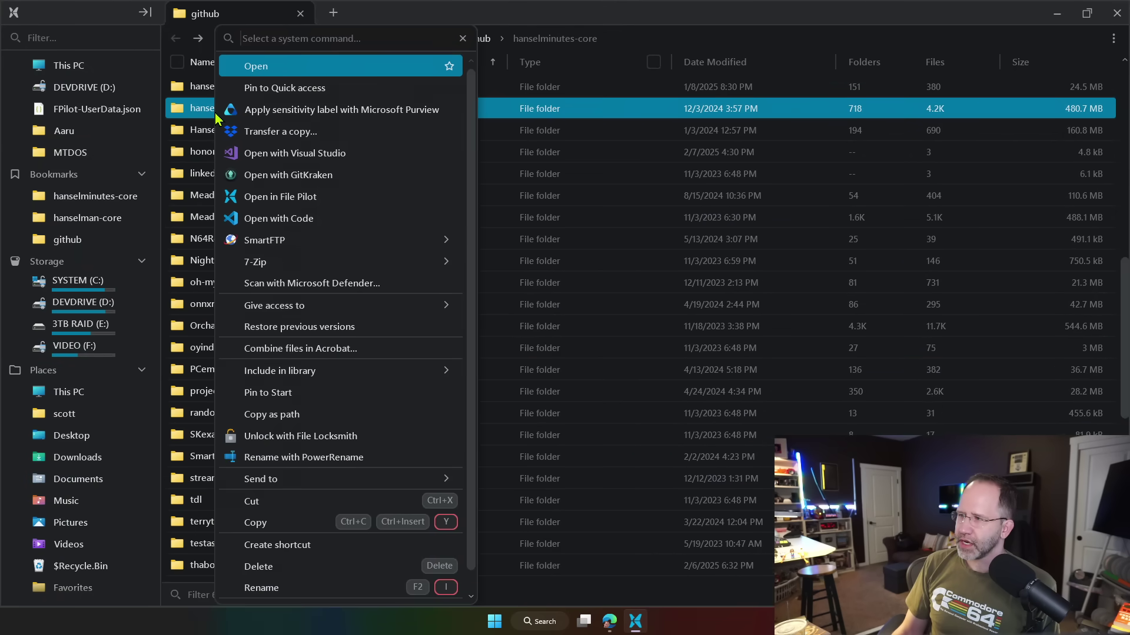
pyautogui.click(207, 117)
pyautogui.rightClick(207, 117)
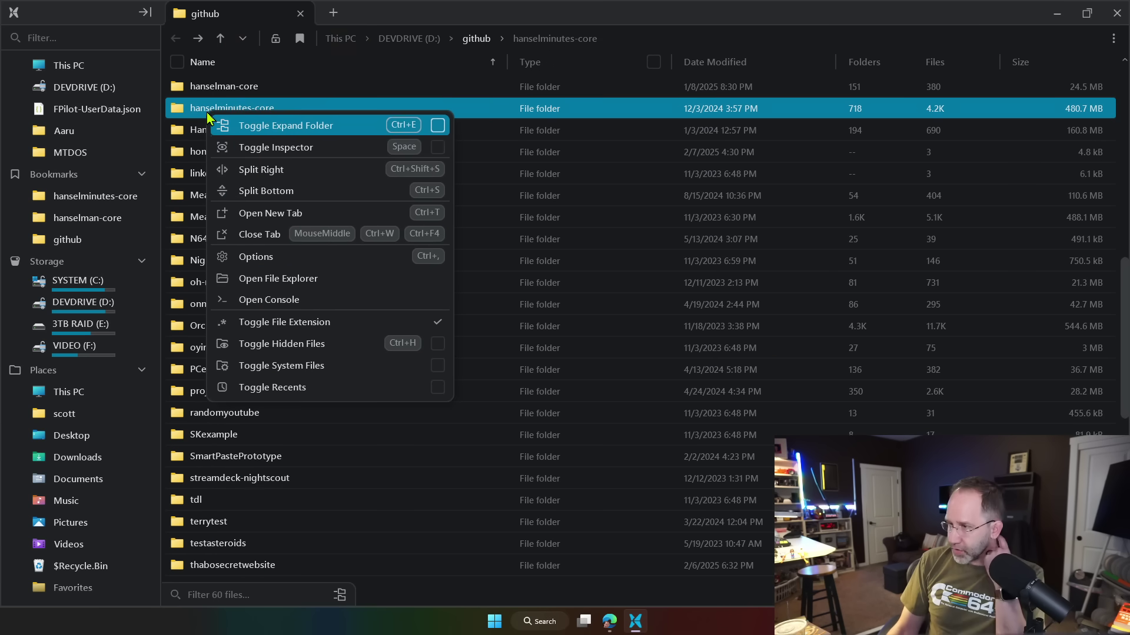
pyautogui.click(259, 169)
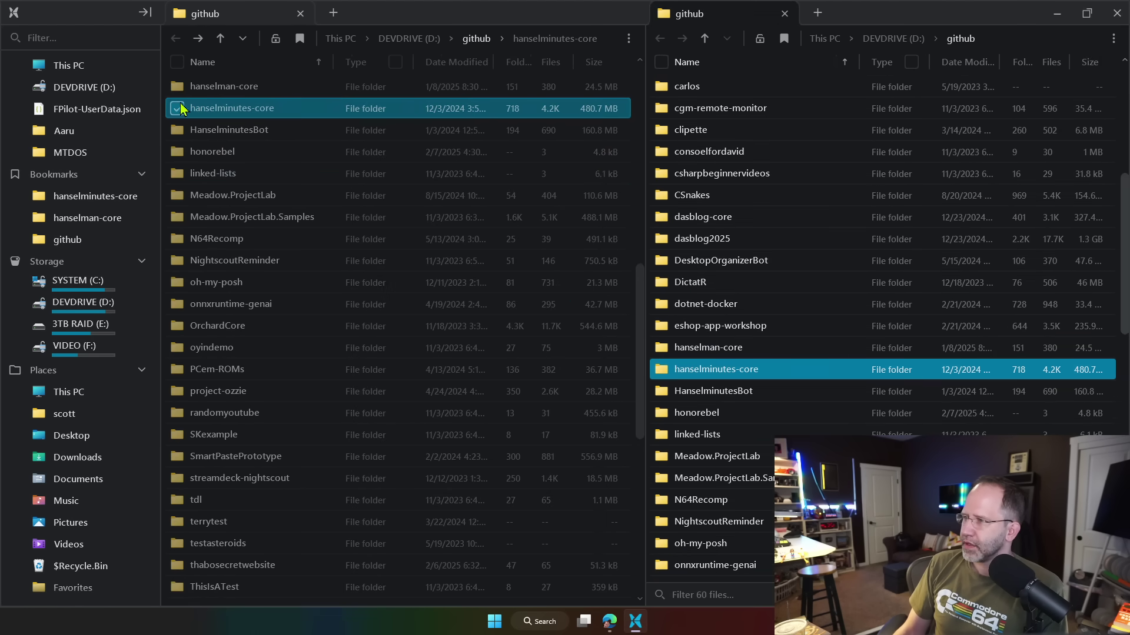
pyautogui.doubleClick(194, 88)
pyautogui.doubleClick(711, 370)
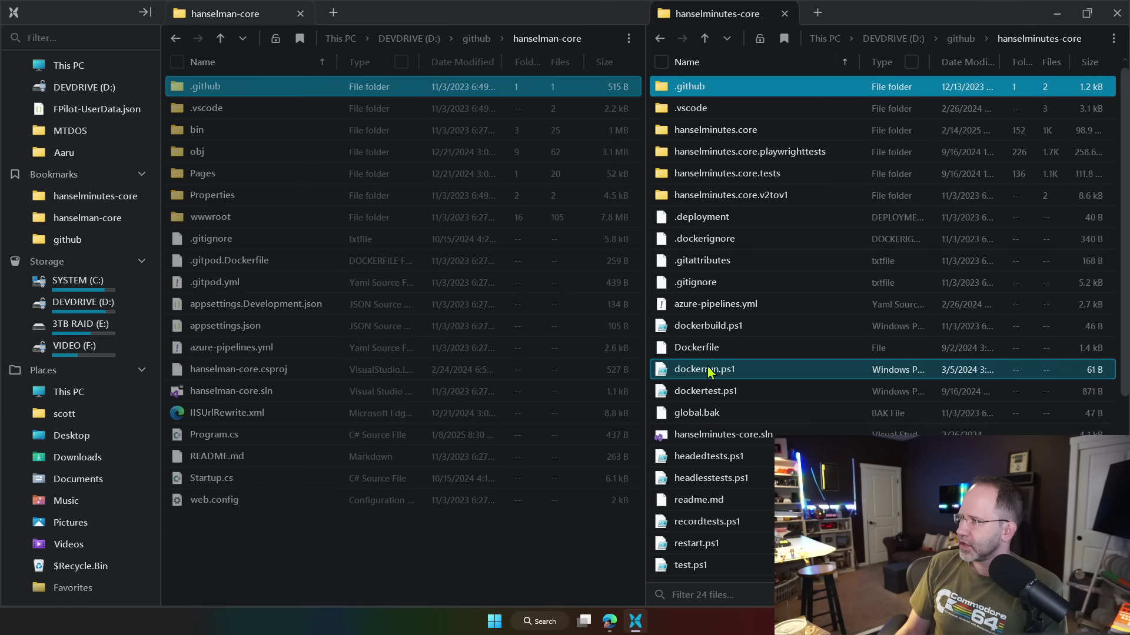
pyautogui.scroll(-1, 713, 235)
pyautogui.scroll(-3, 714, 217)
pyautogui.scroll(5, 716, 220)
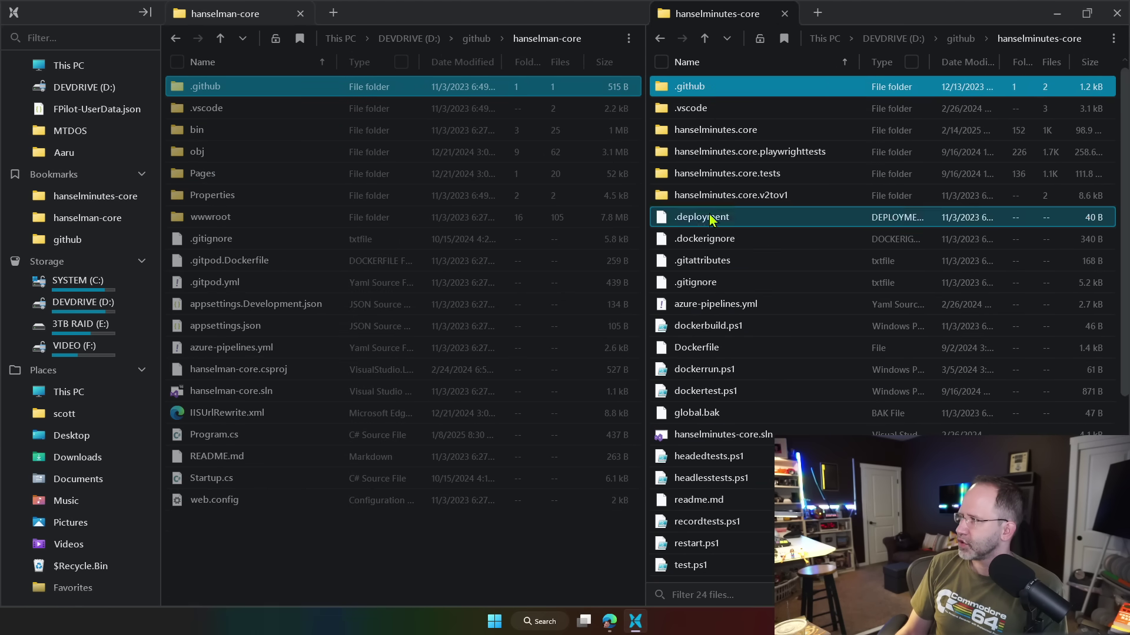
pyautogui.middleClick(713, 23)
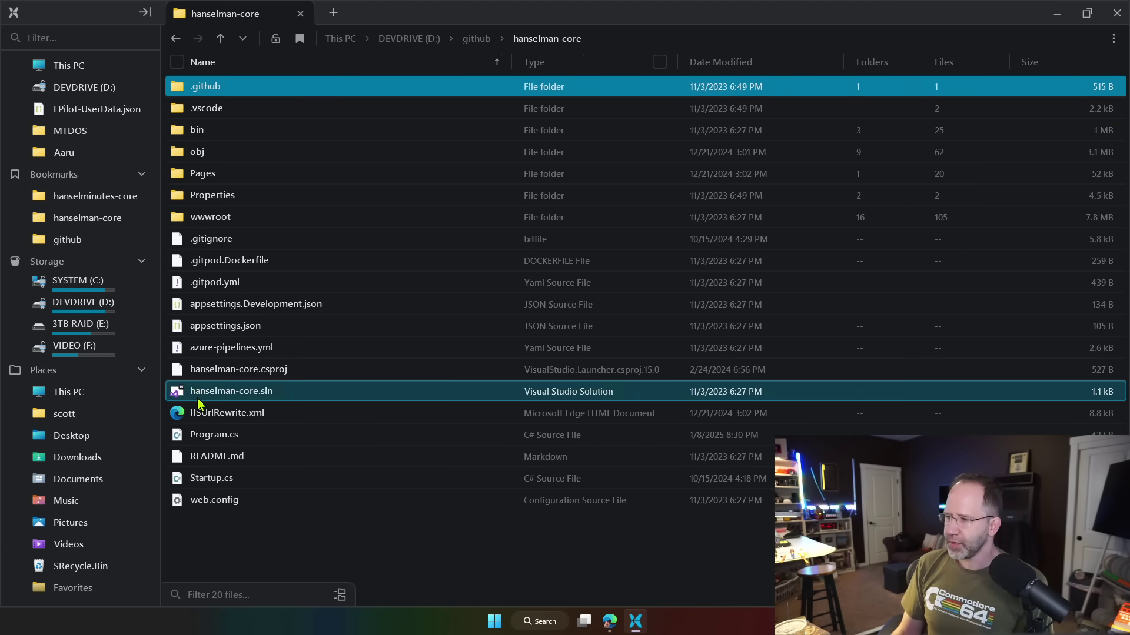
pyautogui.click(211, 348)
pyautogui.press('Up')
pyautogui.press('Down')
pyautogui.hotkey('alt', 'p')
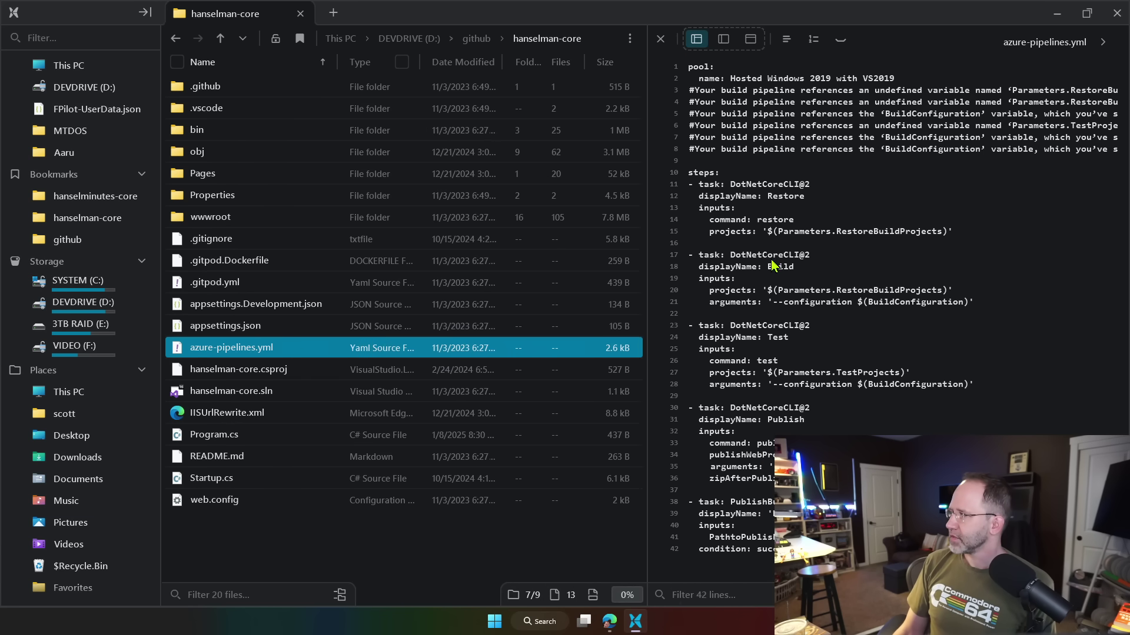
pyautogui.hotkey('alt', 'p')
pyautogui.hotkey('alt', 'p')
pyautogui.hotkey('alt', 'p')
pyautogui.hotkey('alt', 'p')
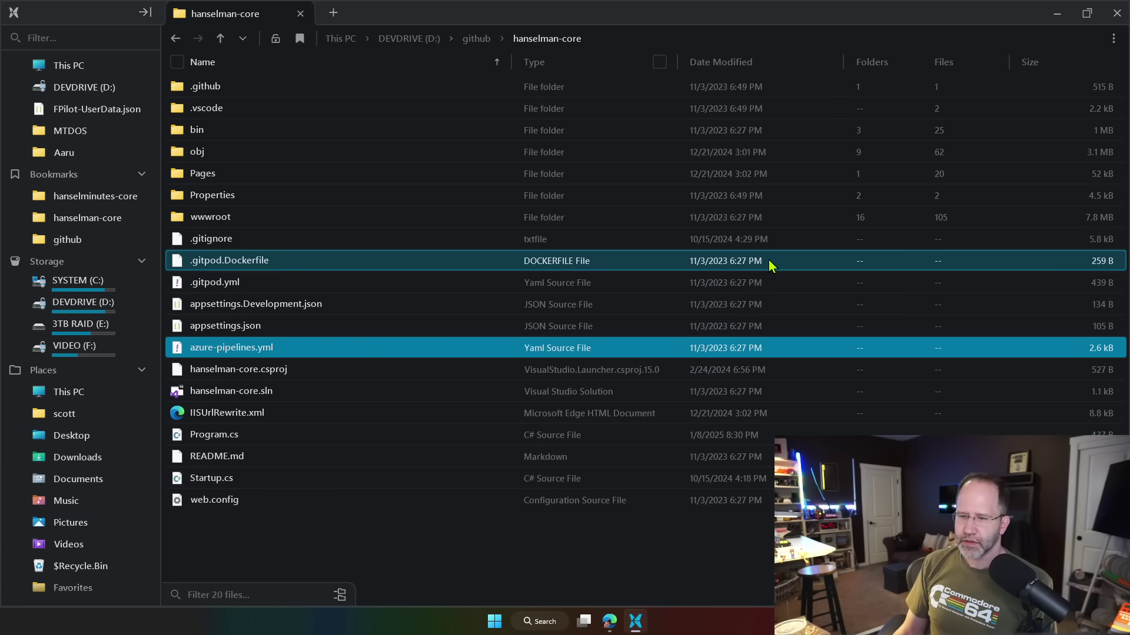
pyautogui.hotkey('alt', 'p')
pyautogui.hotkey('alt', 'p')
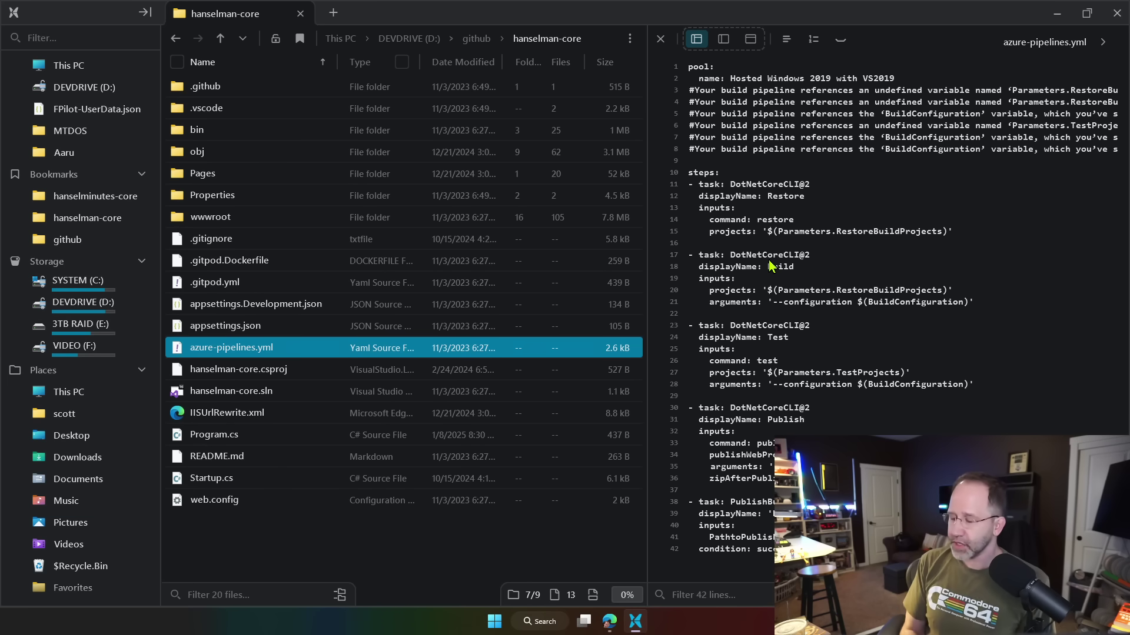
pyautogui.click(204, 440)
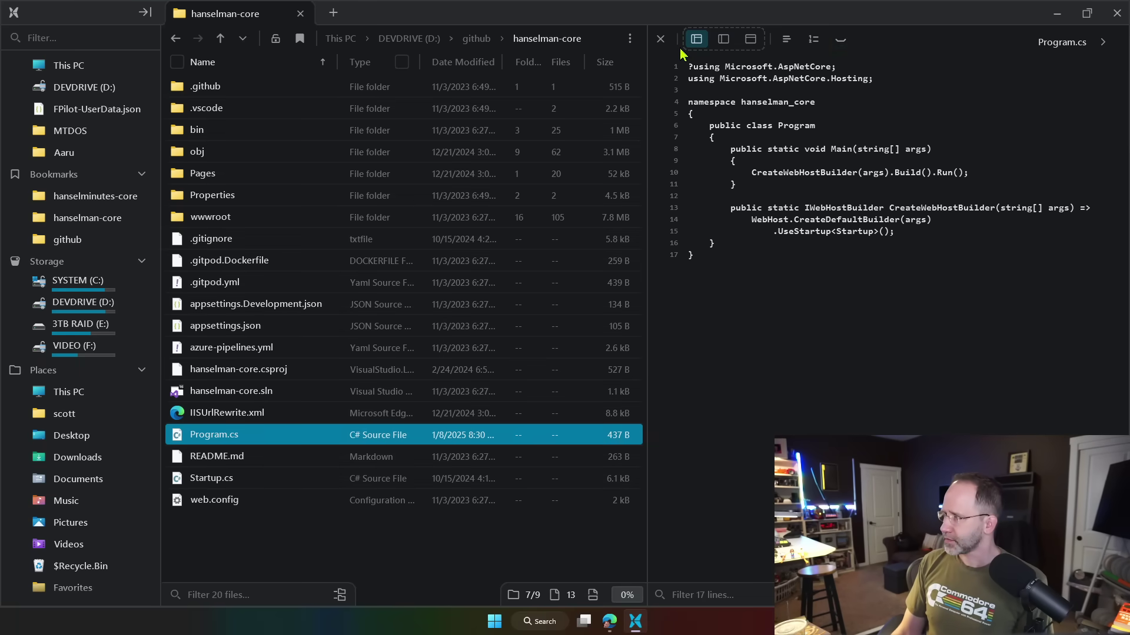
pyautogui.click(660, 40)
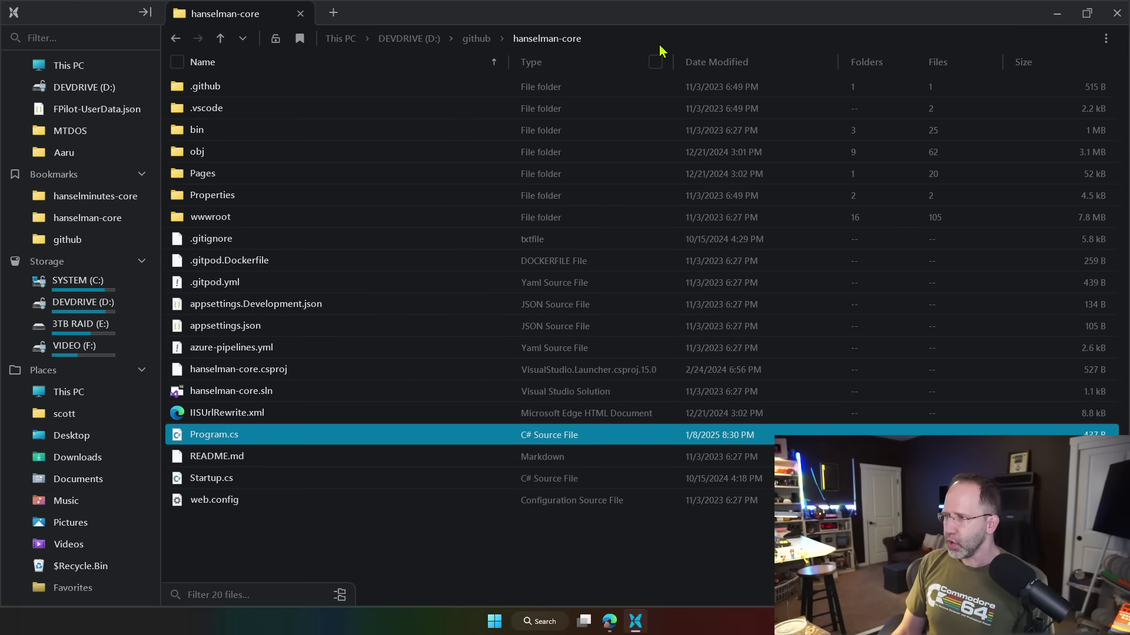
pyautogui.click(333, 13)
pyautogui.moveTo(341, 19); pyautogui.dragTo(397, 13)
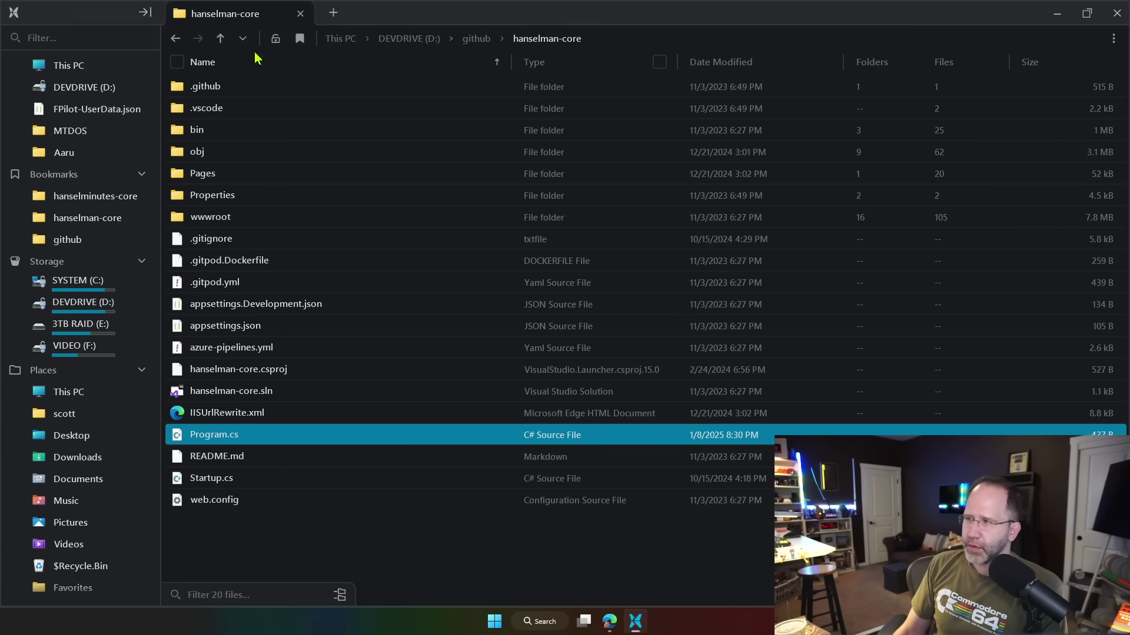
pyautogui.click(326, 22)
pyautogui.moveTo(393, 20); pyautogui.dragTo(730, 311)
pyautogui.middleClick(701, 19)
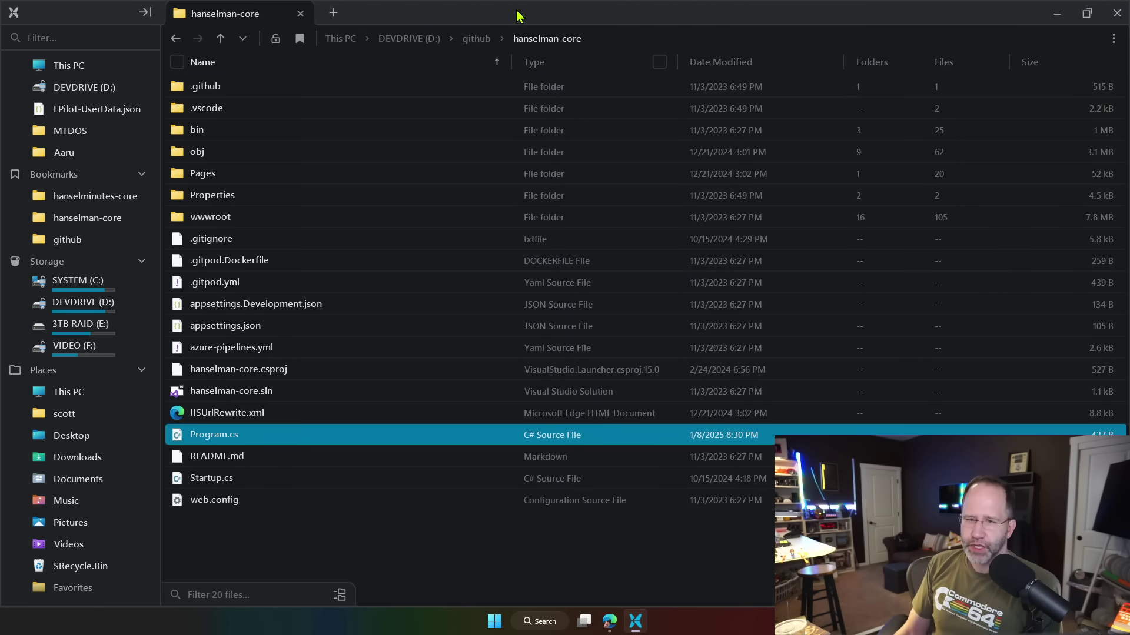
pyautogui.click(332, 13)
pyautogui.moveTo(434, 18); pyautogui.dragTo(645, 589)
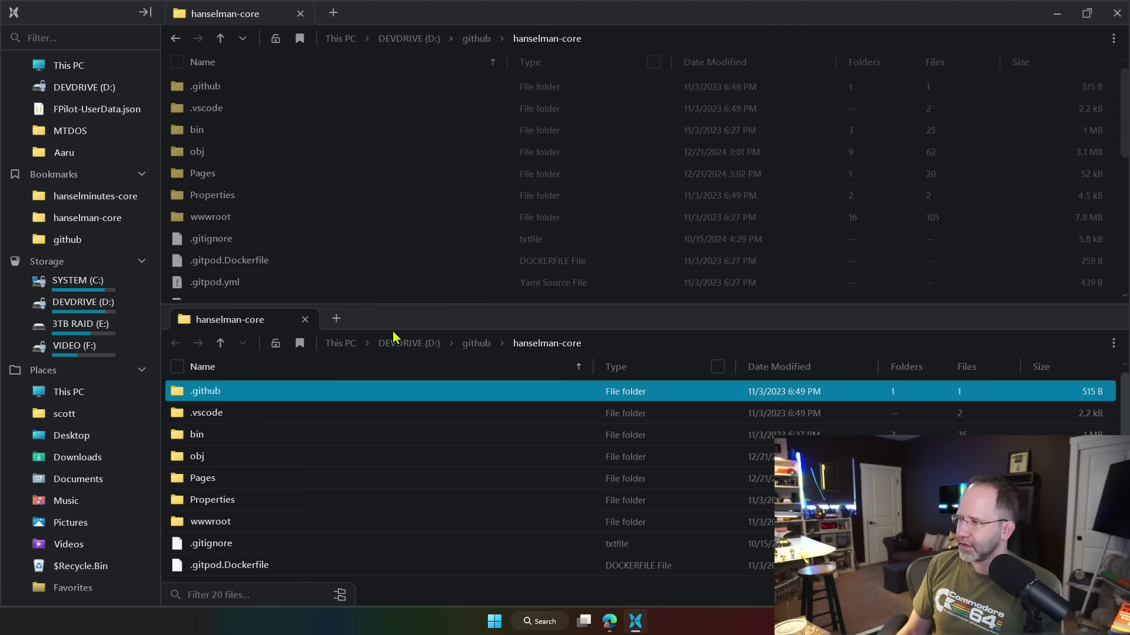
pyautogui.click(305, 319)
pyautogui.click(189, 198)
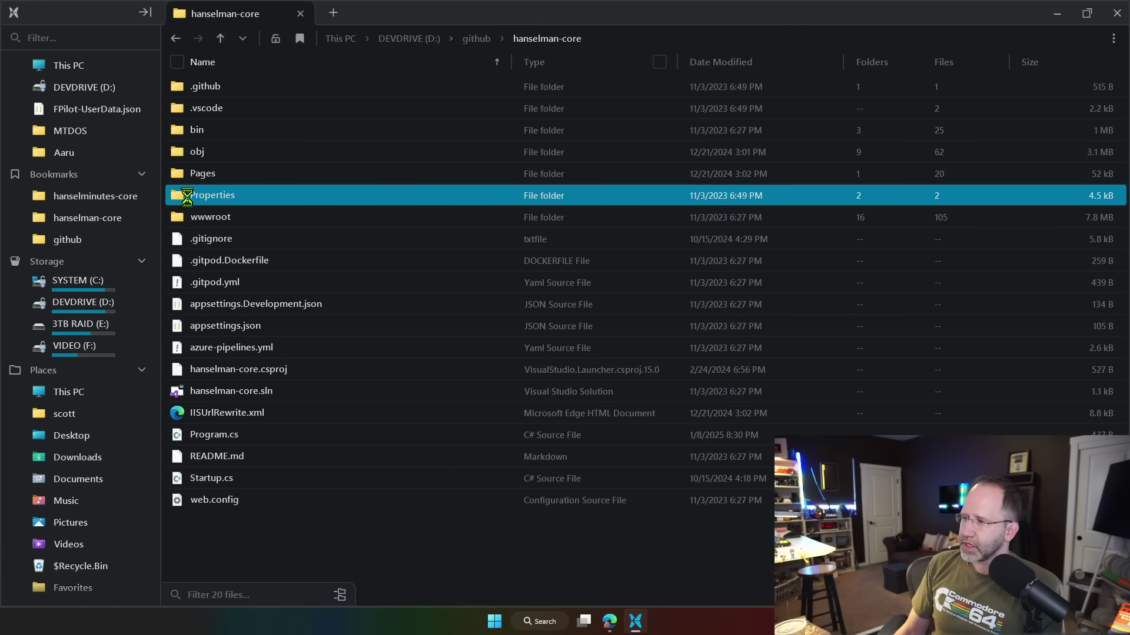
pyautogui.rightClick(188, 201)
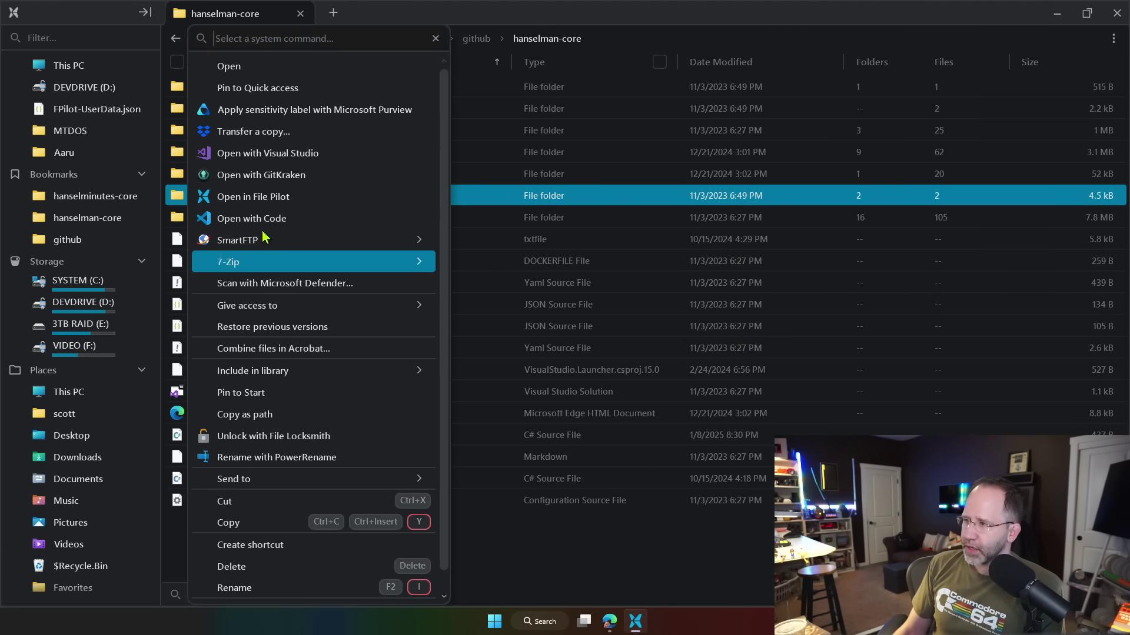
pyautogui.click(550, 289)
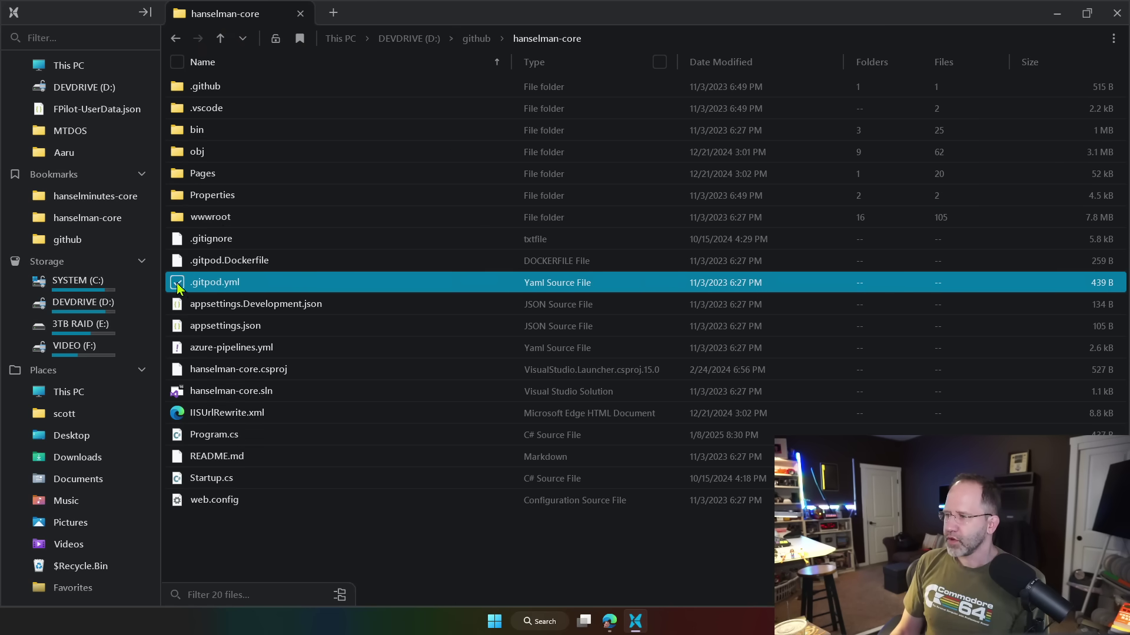
pyautogui.rightClick(209, 196)
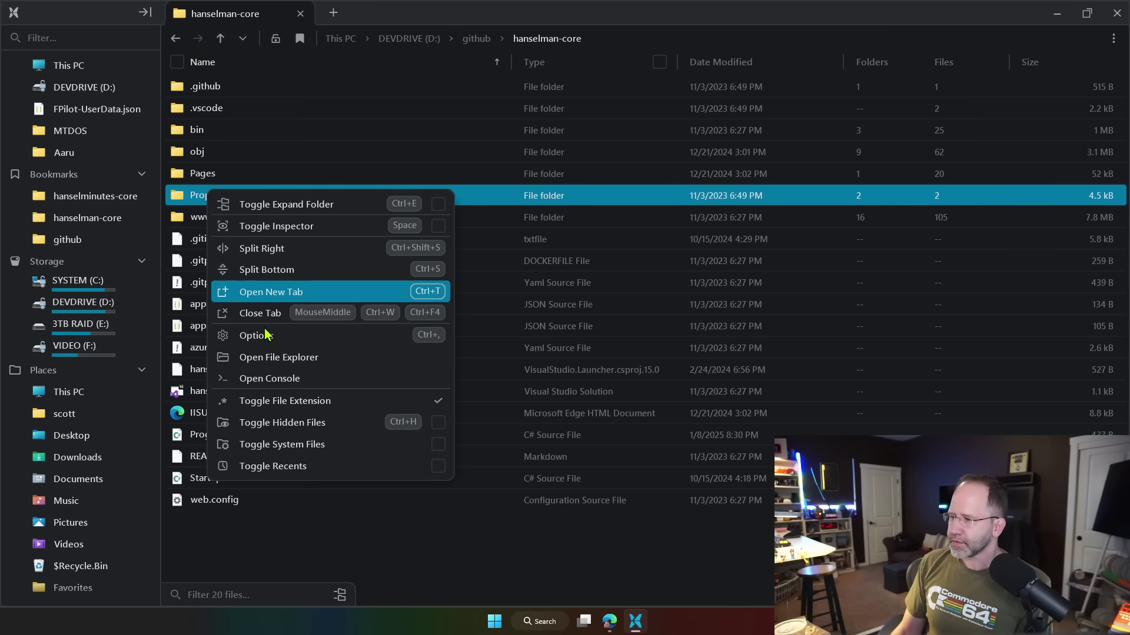
pyautogui.click(272, 380)
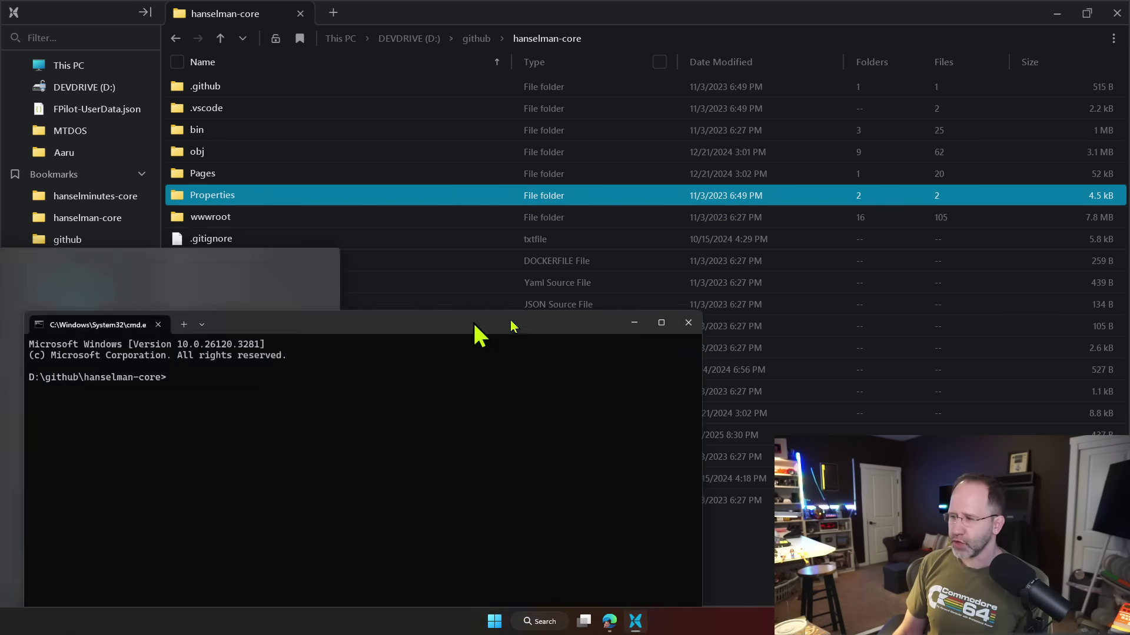
pyautogui.moveTo(479, 328); pyautogui.dragTo(756, 279)
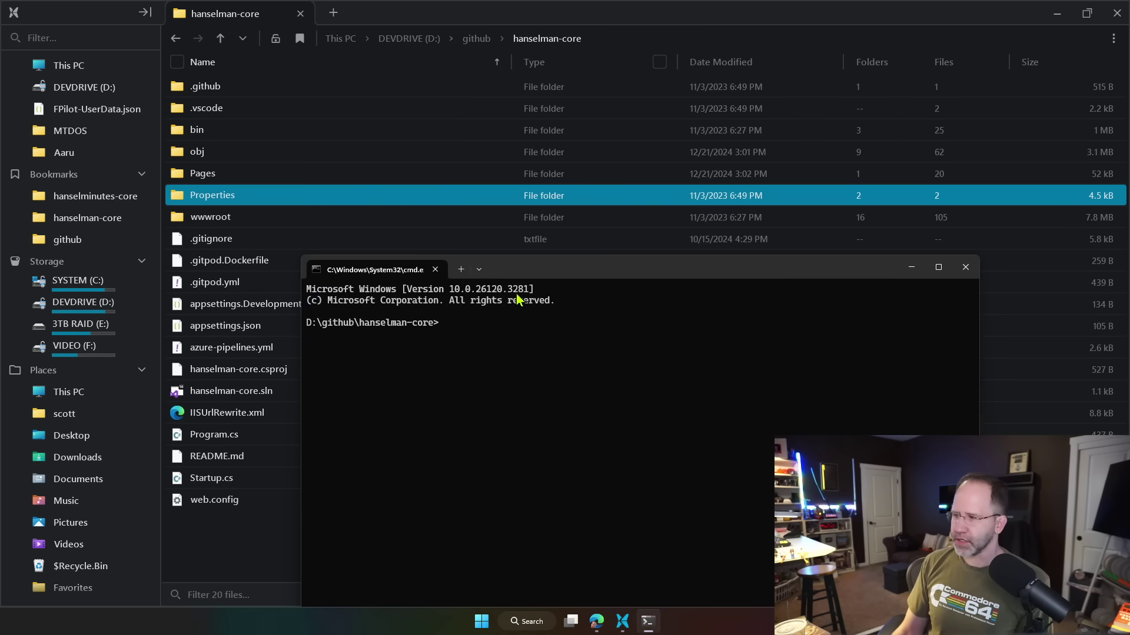
pyautogui.click(438, 270)
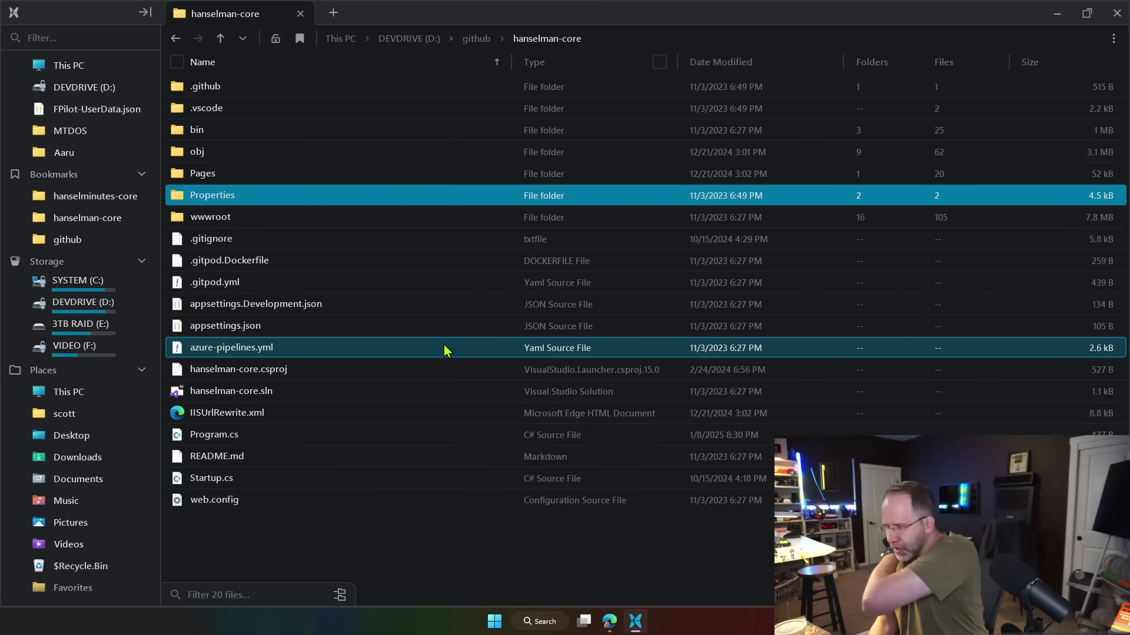
# Step: Enable Toggle Recents from File Pilot's command menu on the wwwroot folder
pyautogui.click(260, 413)
pyautogui.click(189, 220)
pyautogui.rightClick(201, 226)
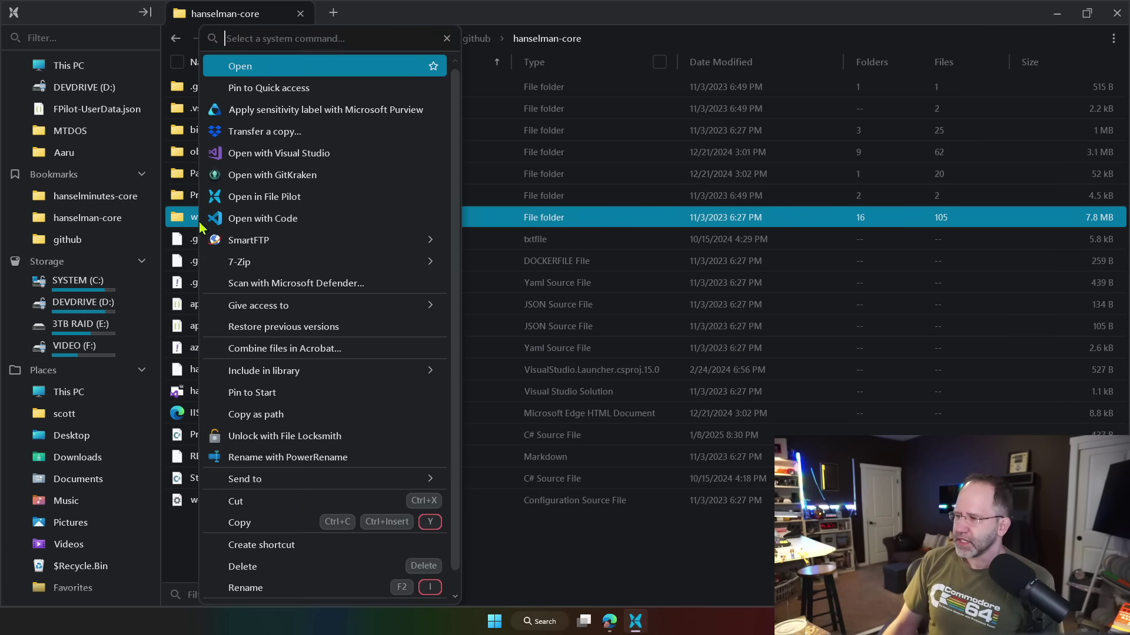
pyautogui.rightClick(189, 221)
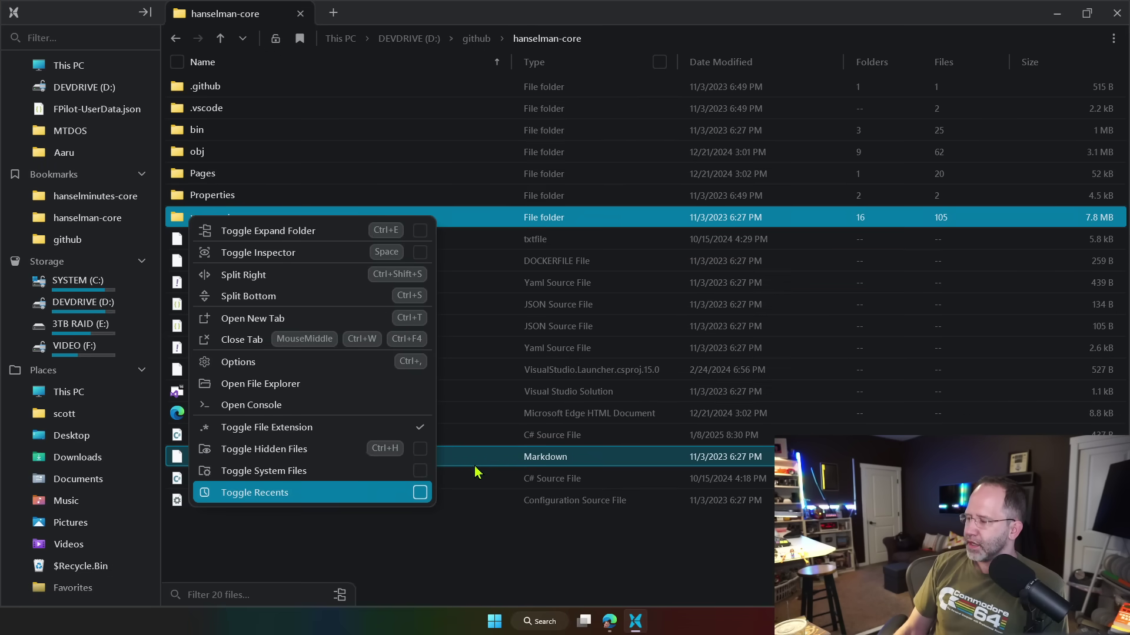
pyautogui.click(458, 535)
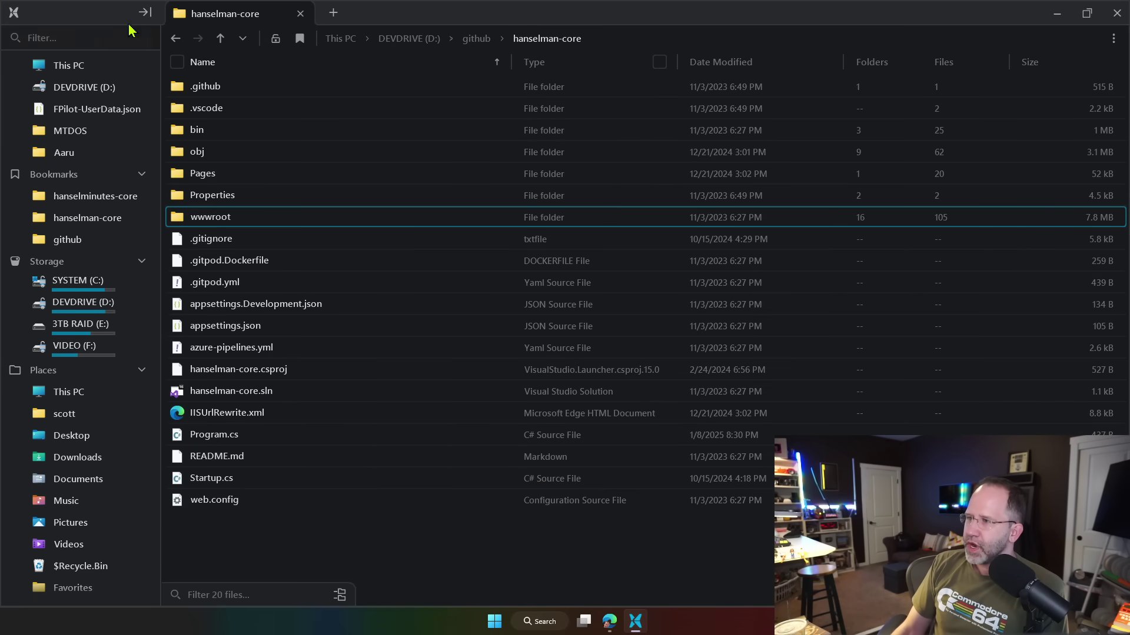
# Step: Hide and re-show the Quick Access sidebar, then open and close an extra hanselman-core tab
pyautogui.click(145, 12)
pyautogui.click(14, 13)
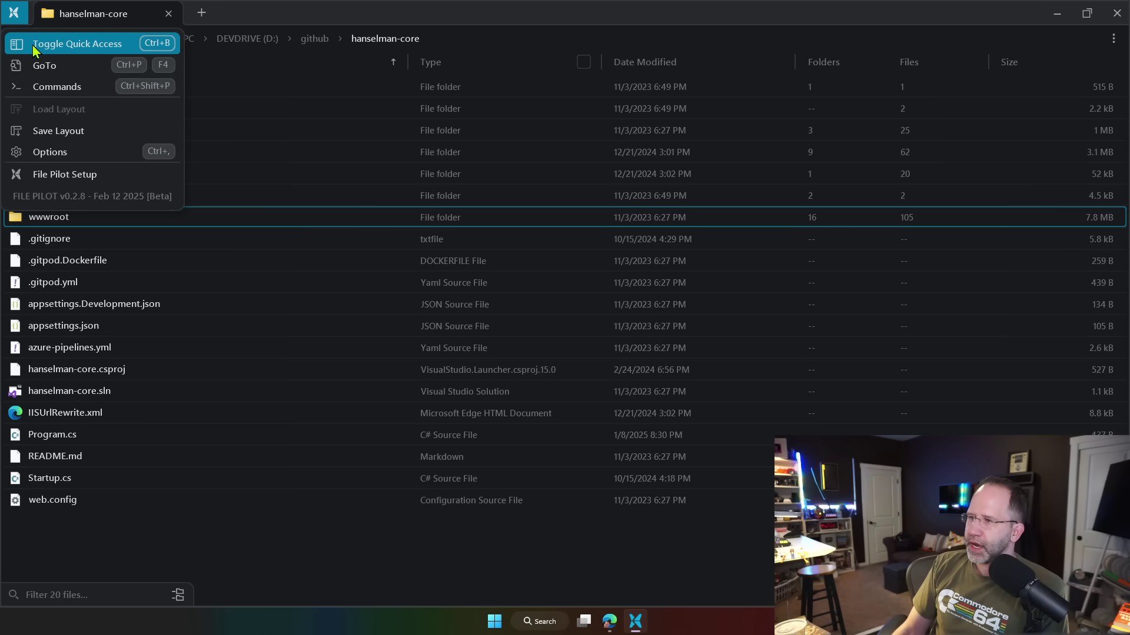
pyautogui.click(77, 44)
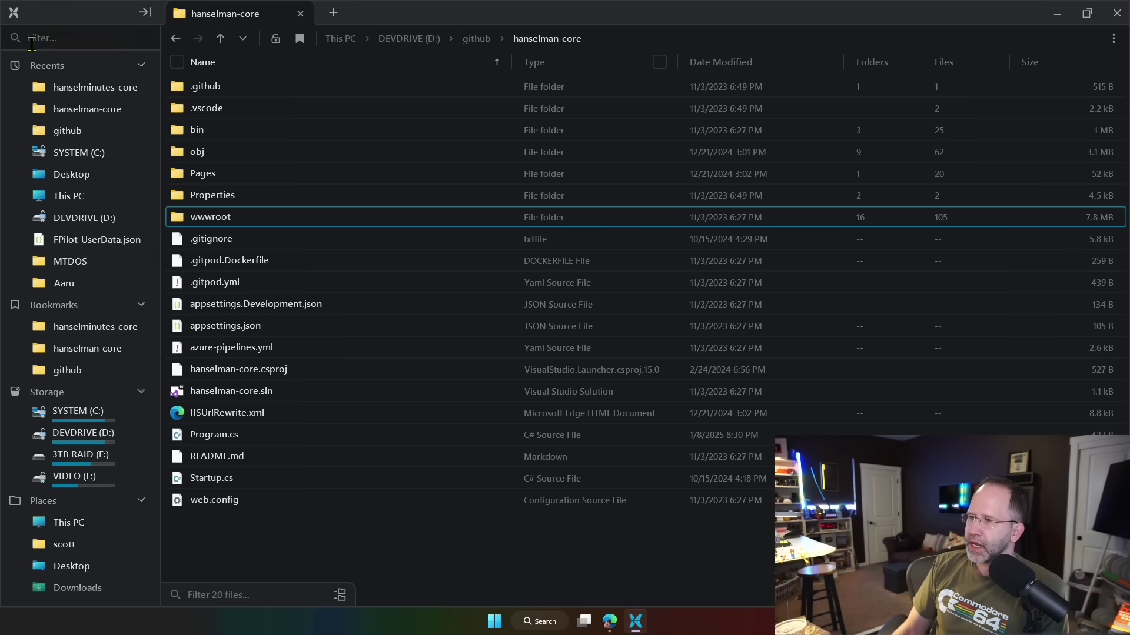
pyautogui.click(333, 13)
pyautogui.click(455, 12)
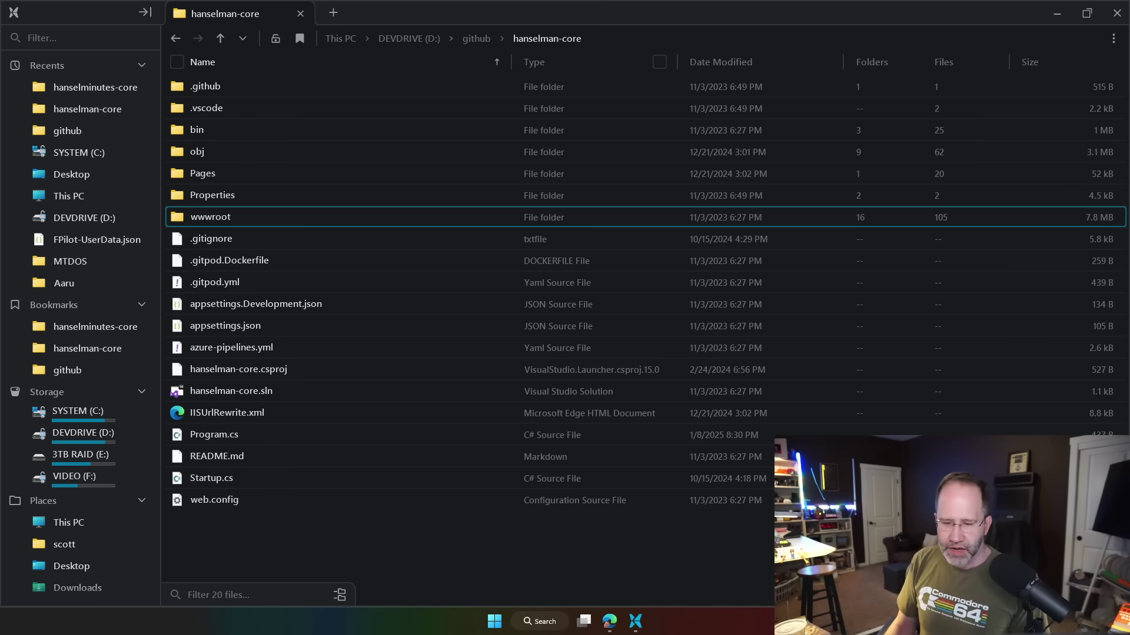
# Step: Open a maximized PowerShell terminal and launch Midnight Commander with mc
pyautogui.hotkey('ctrl', '`')
pyautogui.moveTo(201, 151); pyautogui.dragTo(606, 12)
pyautogui.scroll(8, 507, 207)
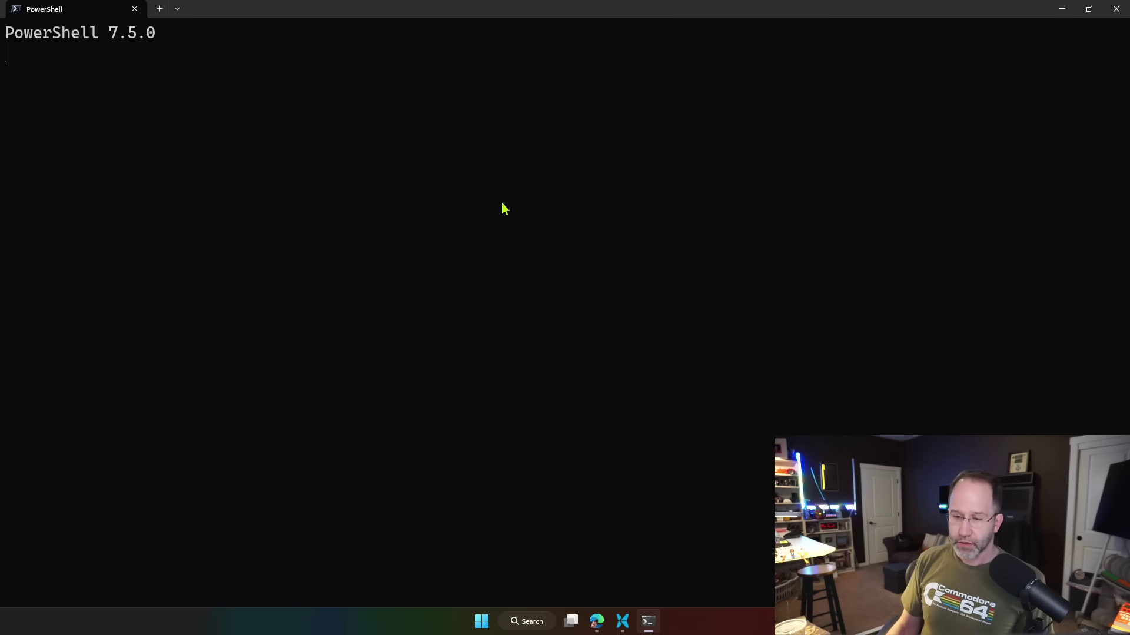
pyautogui.write('mc')
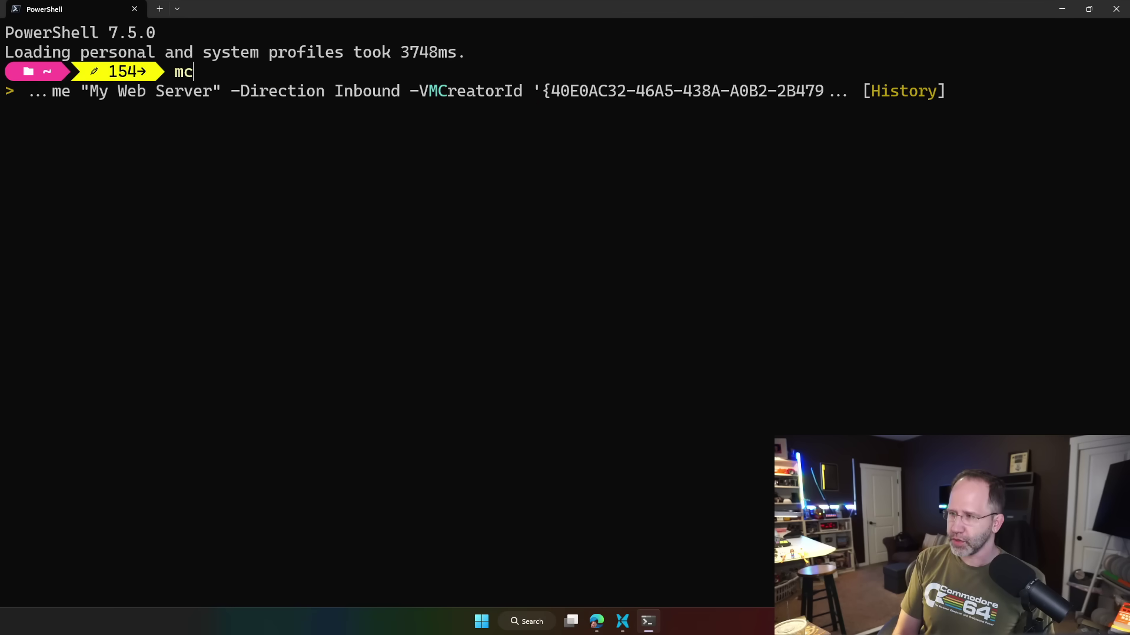
pyautogui.press('Return')
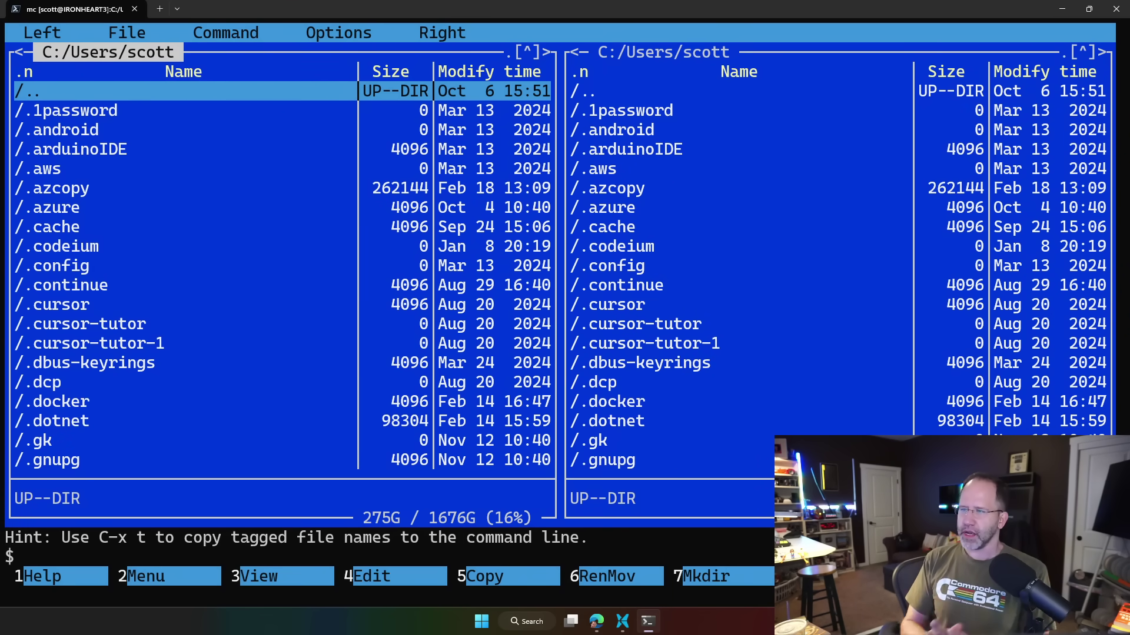
# Step: Enter .omnisharp on the left and .arduinoIDE on the right, then minimize the terminal and restore File Pilot
pyautogui.press('Down')
pyautogui.press('Down')
pyautogui.press('Down')
pyautogui.press('Down')
pyautogui.press('Down')
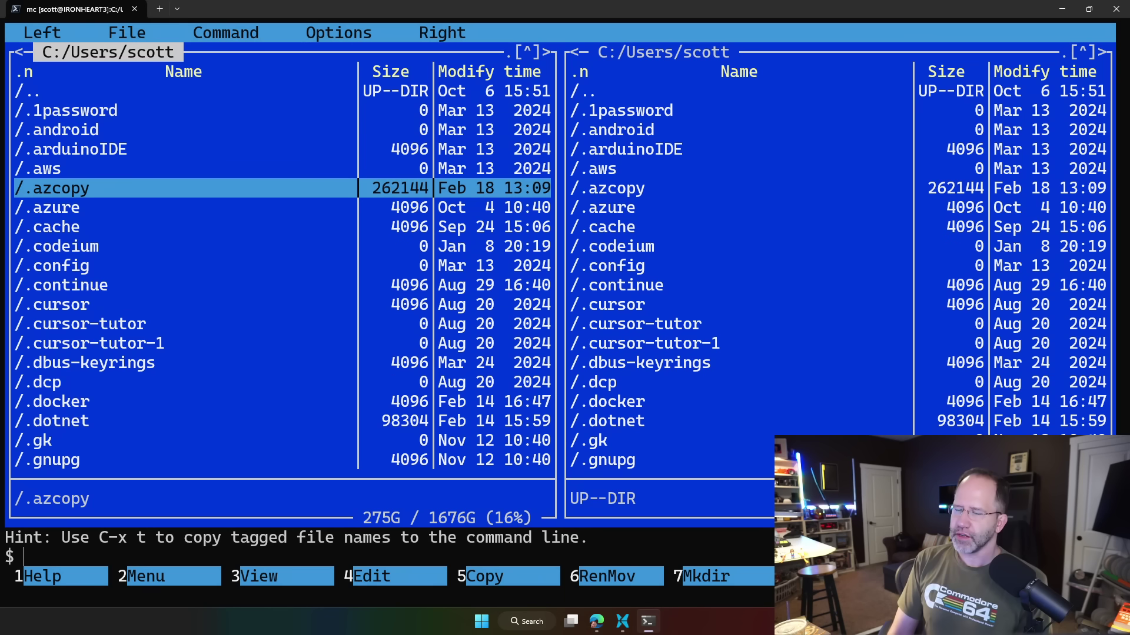
pyautogui.press('pagedown')
pyautogui.press('pagedown')
pyautogui.press('pageup')
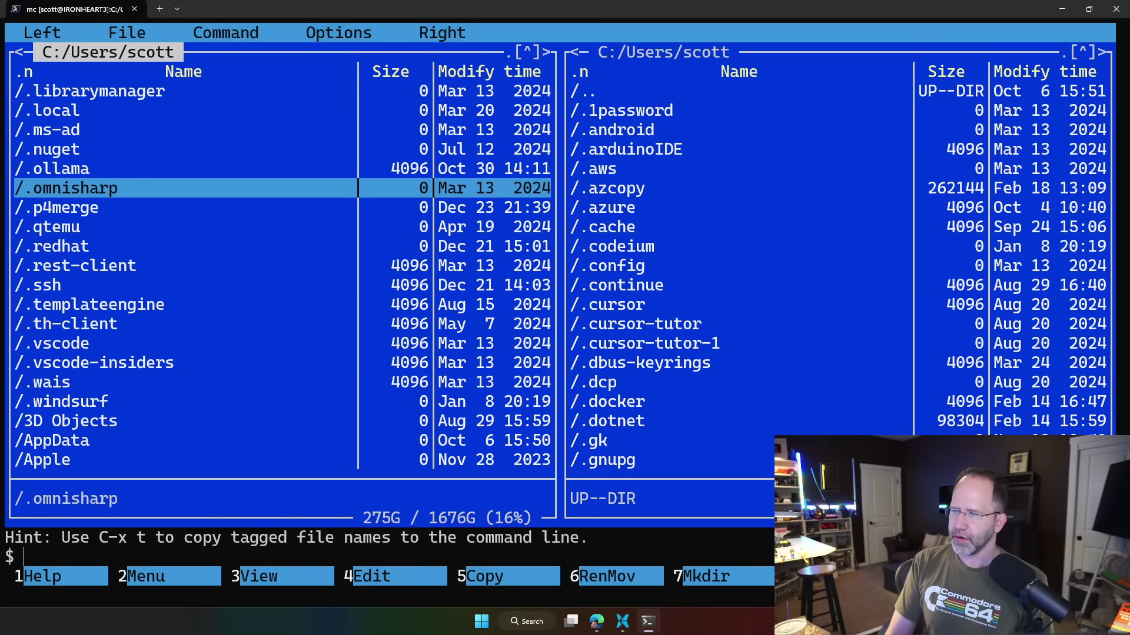
pyautogui.press('Up')
pyautogui.press('Up')
pyautogui.press('Down')
pyautogui.press('Down')
pyautogui.press('Return')
pyautogui.press('Tab')
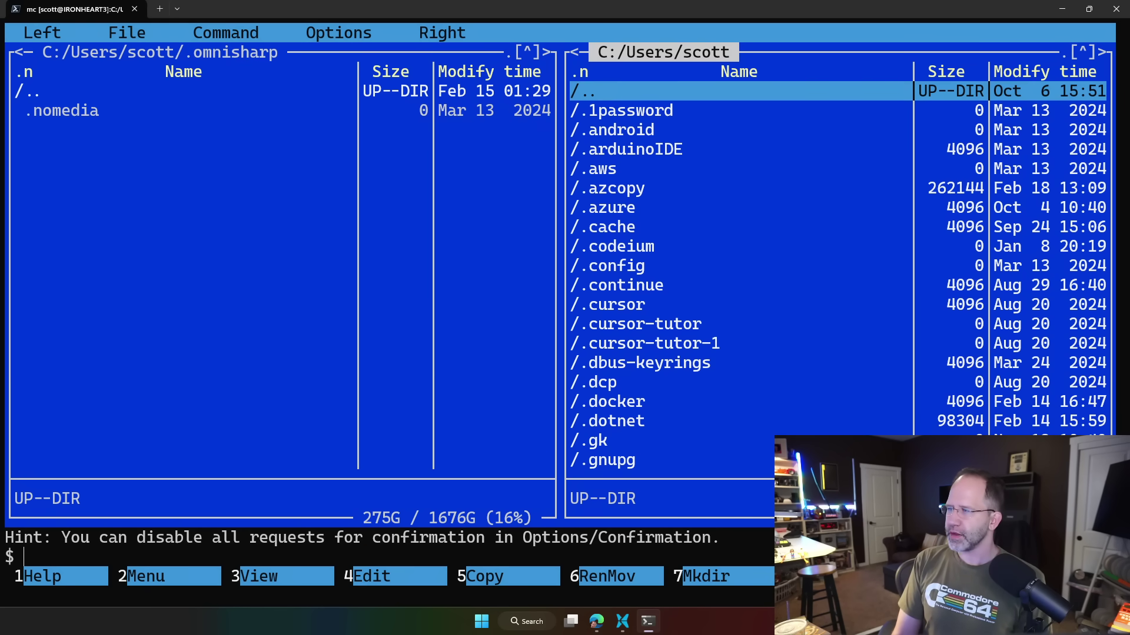
pyautogui.press('Down')
pyautogui.press('Down')
pyautogui.press('Down')
pyautogui.press('Return')
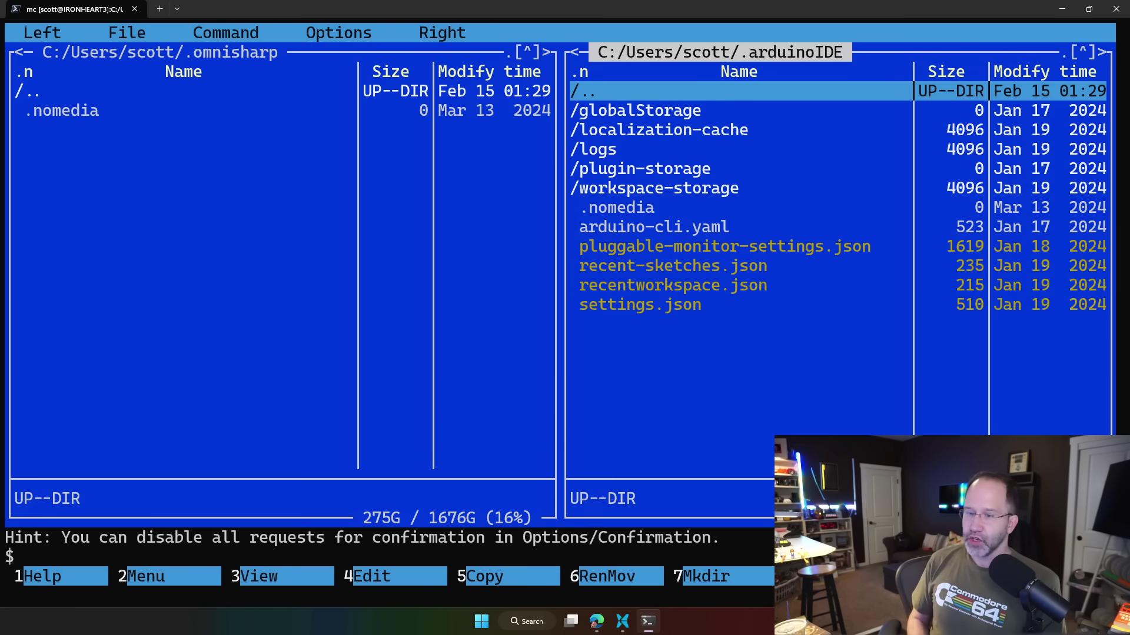
pyautogui.click(1062, 9)
pyautogui.moveTo(453, 11); pyautogui.dragTo(471, 43)
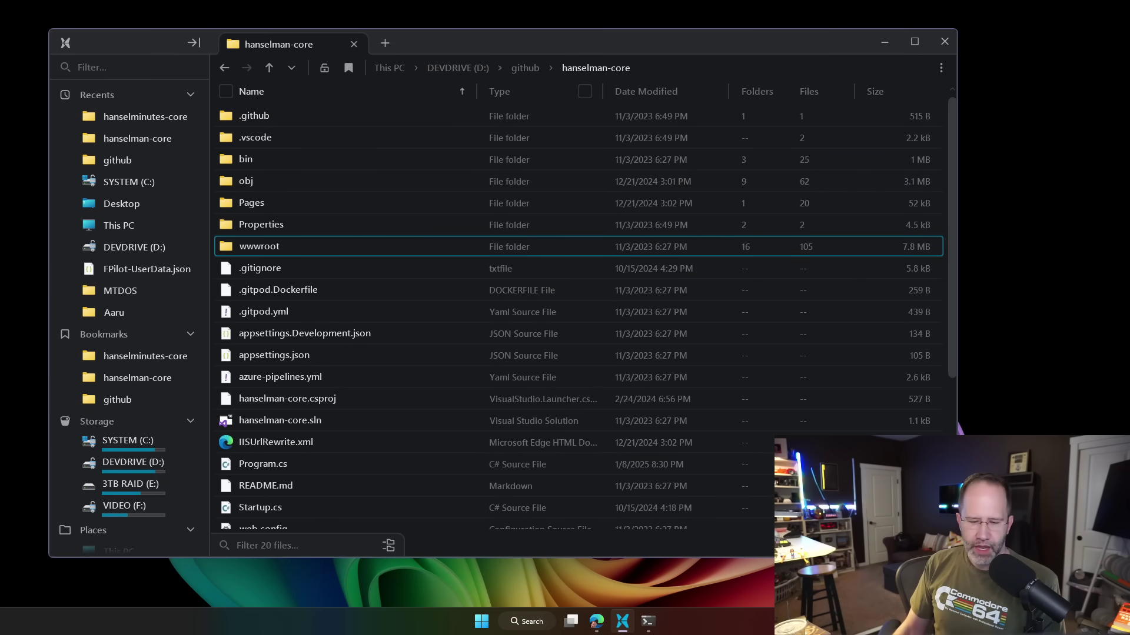
# Step: Launch Files on its Home page, un-maximize it, and resize it narrower
pyautogui.press('super')
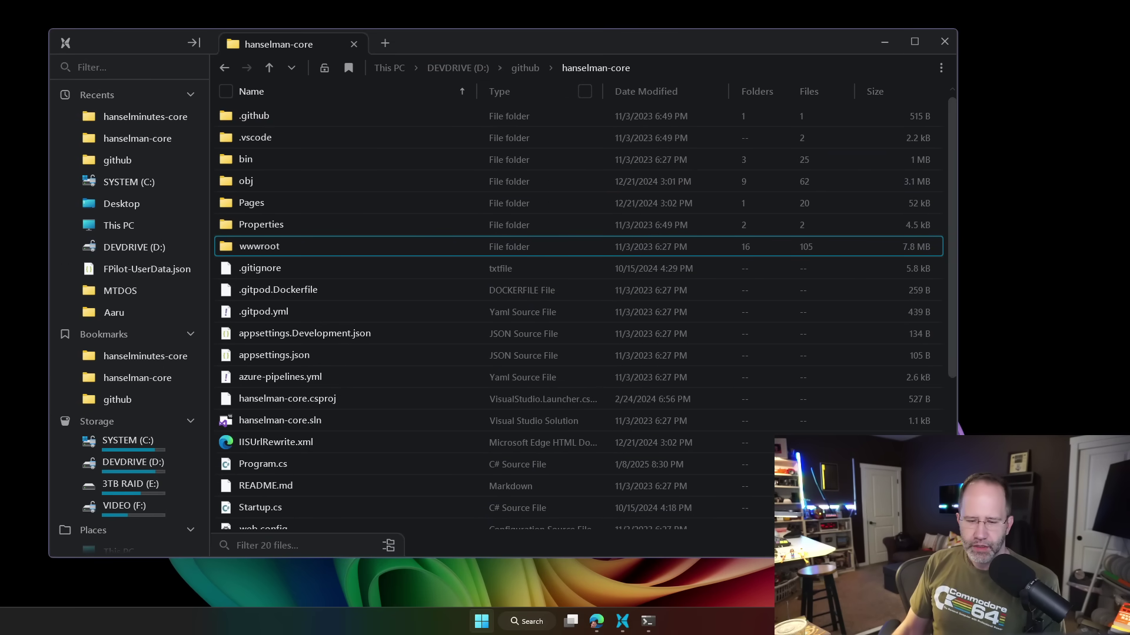
pyautogui.press('super+e')
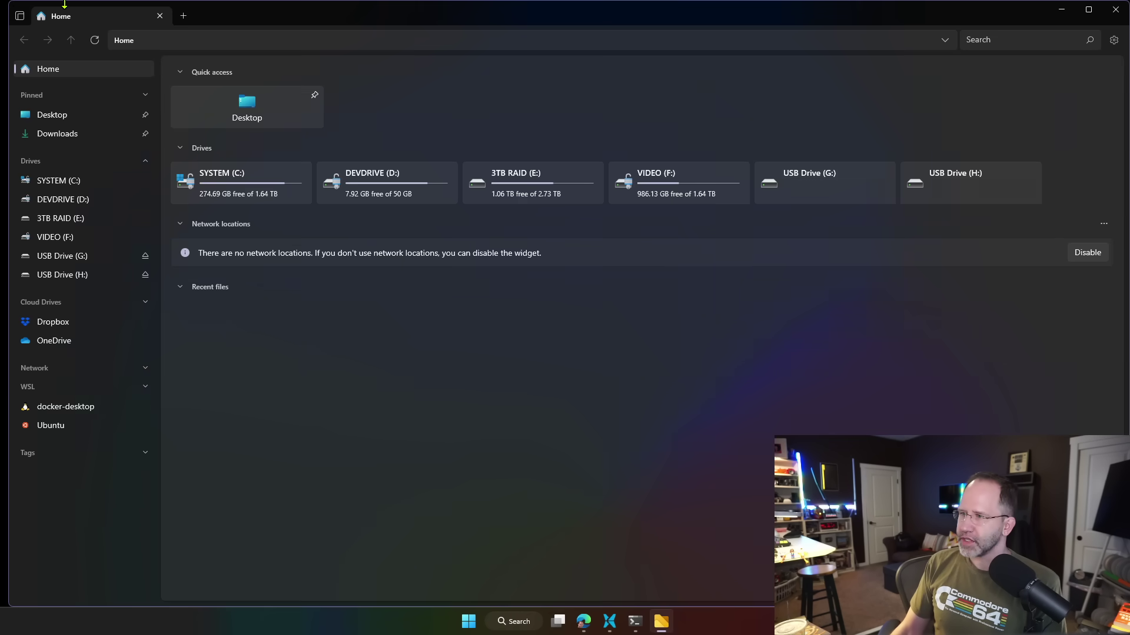
pyautogui.moveTo(10, 4); pyautogui.dragTo(575, 45)
pyautogui.moveTo(297, 30); pyautogui.dragTo(545, 160)
pyautogui.moveTo(747, 171); pyautogui.dragTo(416, 160)
pyautogui.moveTo(195, 149); pyautogui.dragTo(379, 149)
pyautogui.moveTo(638, 157)
pyautogui.mouseDown()
pyautogui.moveTo(643, 126)
pyautogui.moveTo(652, 139)
pyautogui.mouseUp()
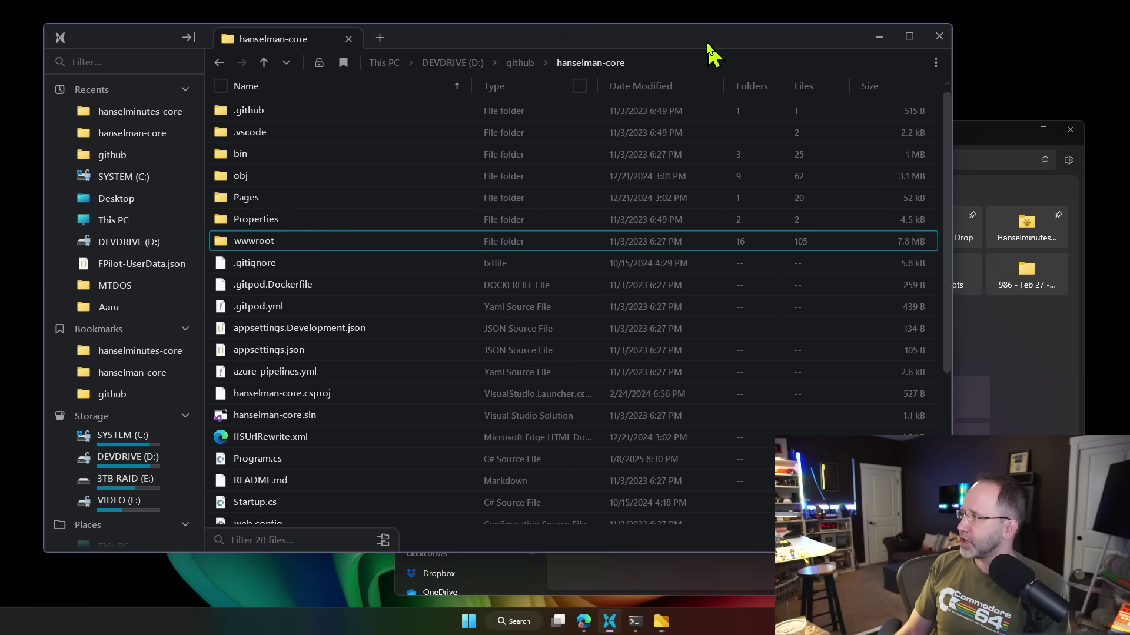
# Step: Nudge File Pilot's window and switch between the Files and File Pilot windows
pyautogui.moveTo(714, 45)
pyautogui.mouseDown()
pyautogui.moveTo(694, 22)
pyautogui.moveTo(725, 44)
pyautogui.mouseUp()
pyautogui.click(962, 143)
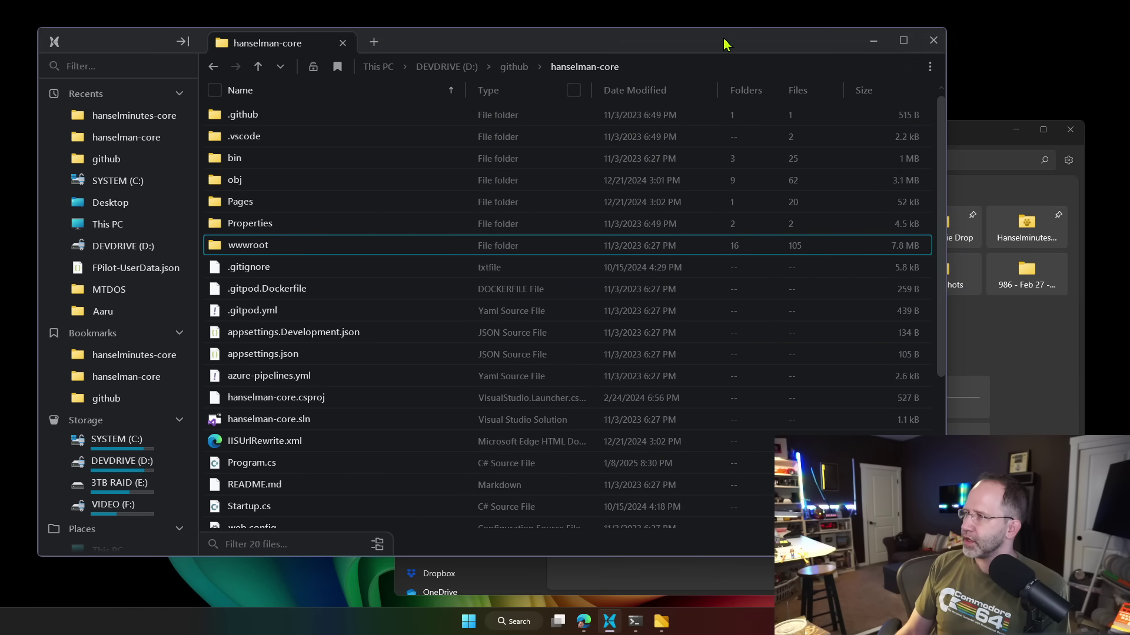
pyautogui.click(963, 141)
pyautogui.click(610, 623)
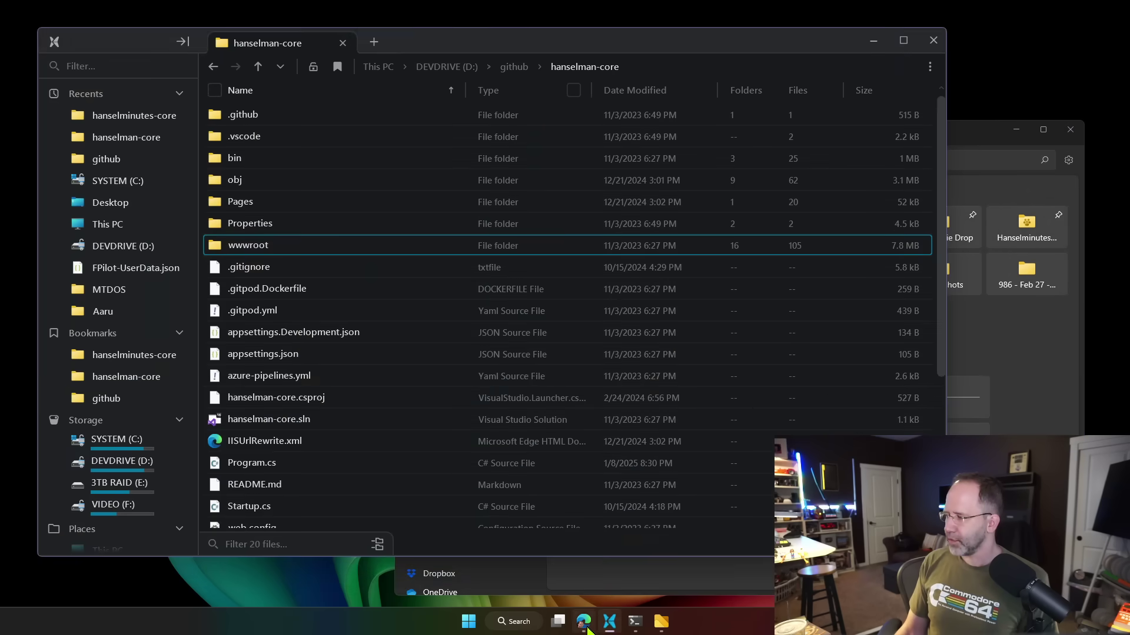
# Step: In Edge, glance at the filepilot.tech tab and end on the files.community home page
pyautogui.click(583, 621)
pyautogui.click(239, 10)
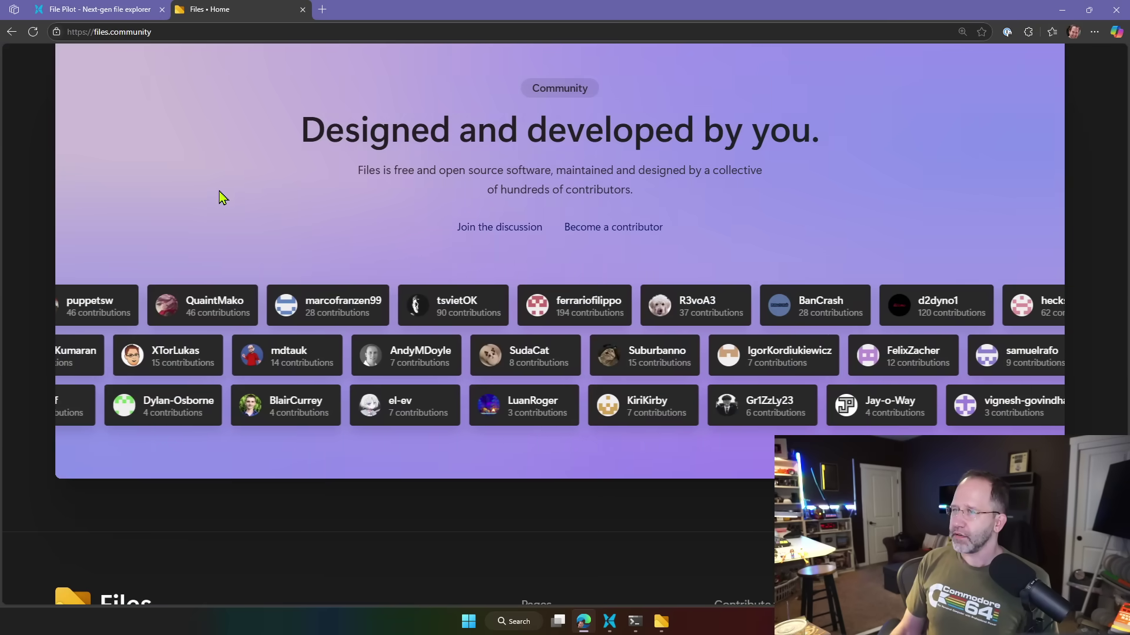
pyautogui.scroll(15, 210, 204)
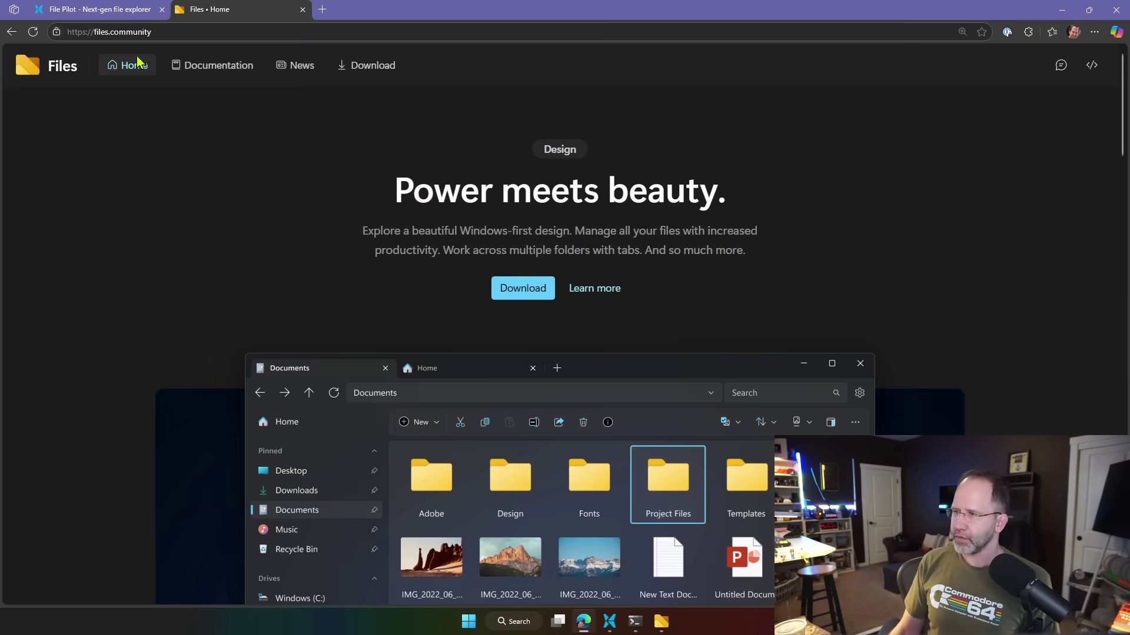
pyautogui.click(103, 9)
pyautogui.scroll(2, 267, 199)
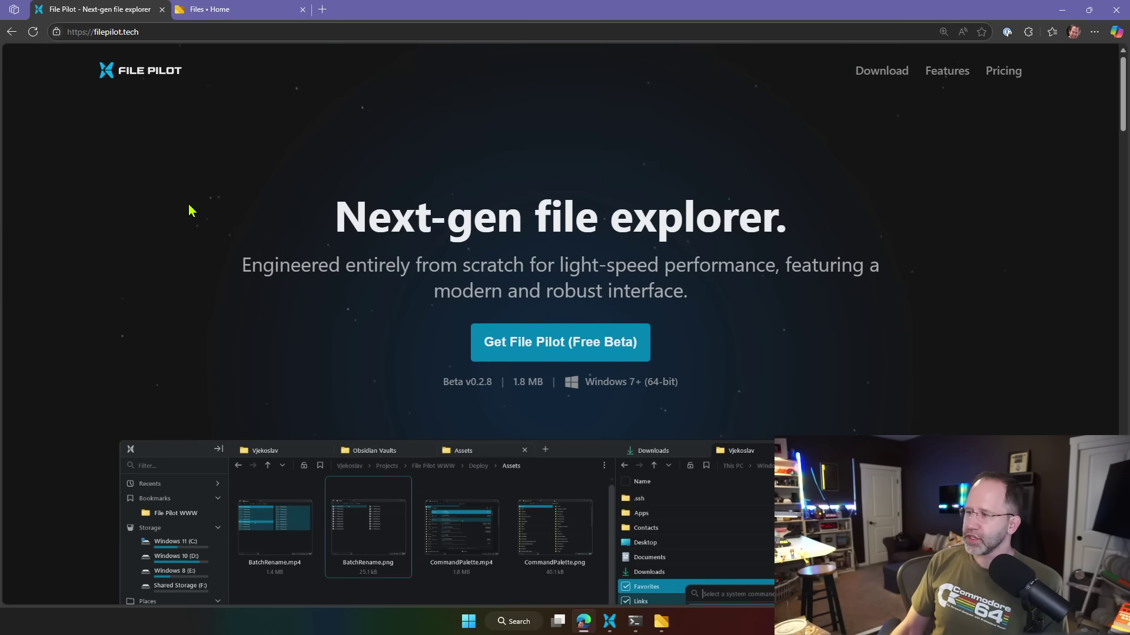
pyautogui.click(228, 8)
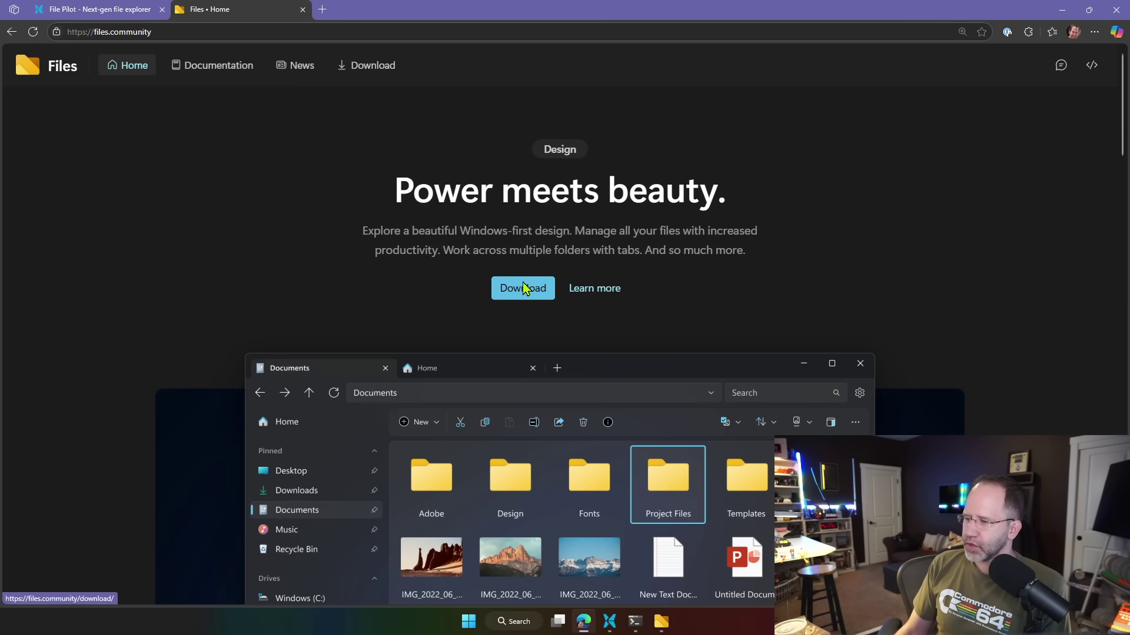